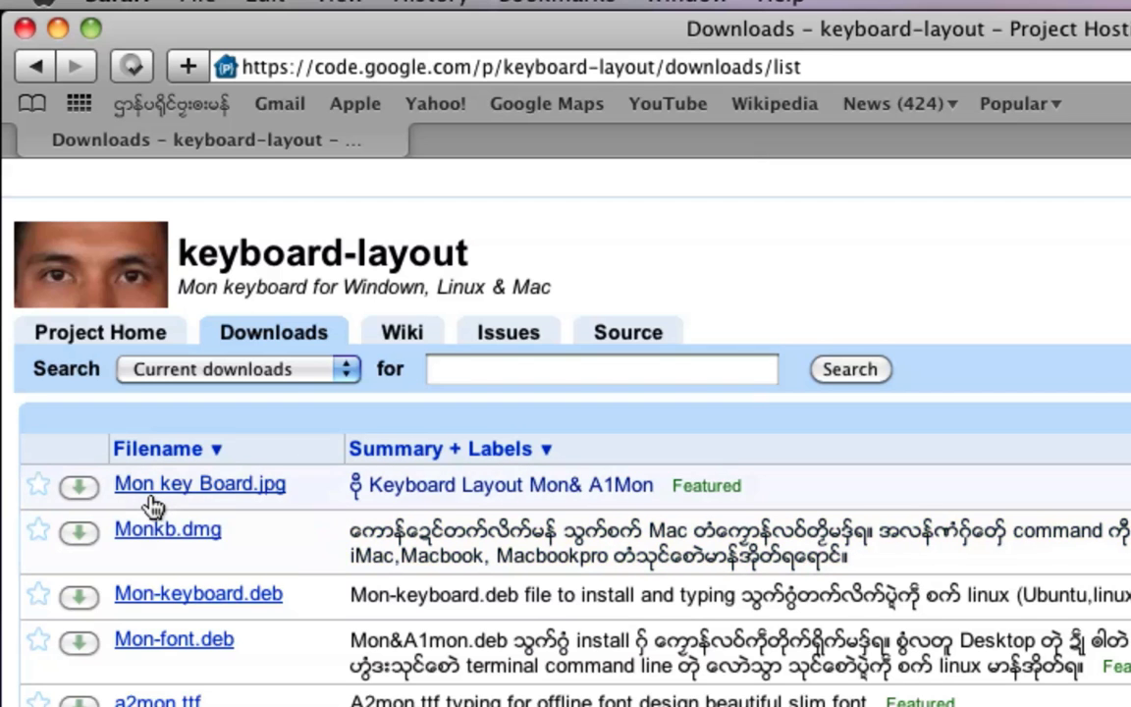
Step: Download Monkb.dmg, A.etc.mon.zip, A.etc.fonts.TTF.zip and a2mon.ttf from the keyboard-layout project's downloads list
{"action": "scroll", "coordinate": [150, 503], "scroll_direction": "down", "scroll_amount": 3}
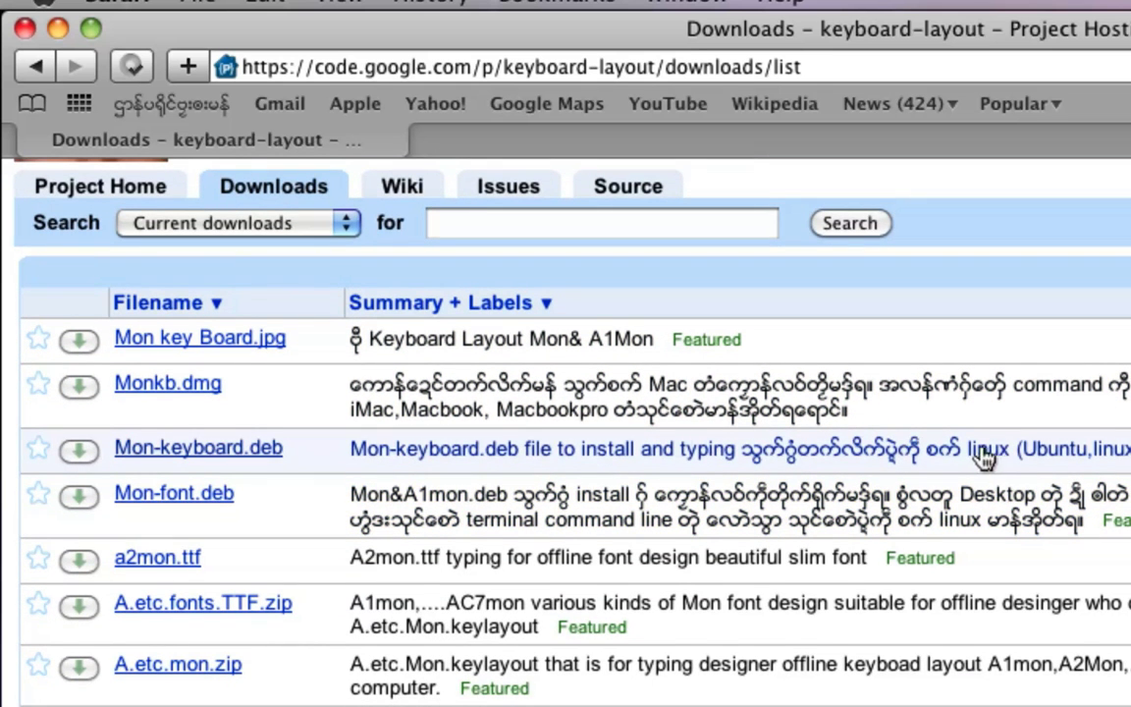
{"action": "left_click", "coordinate": [169, 393]}
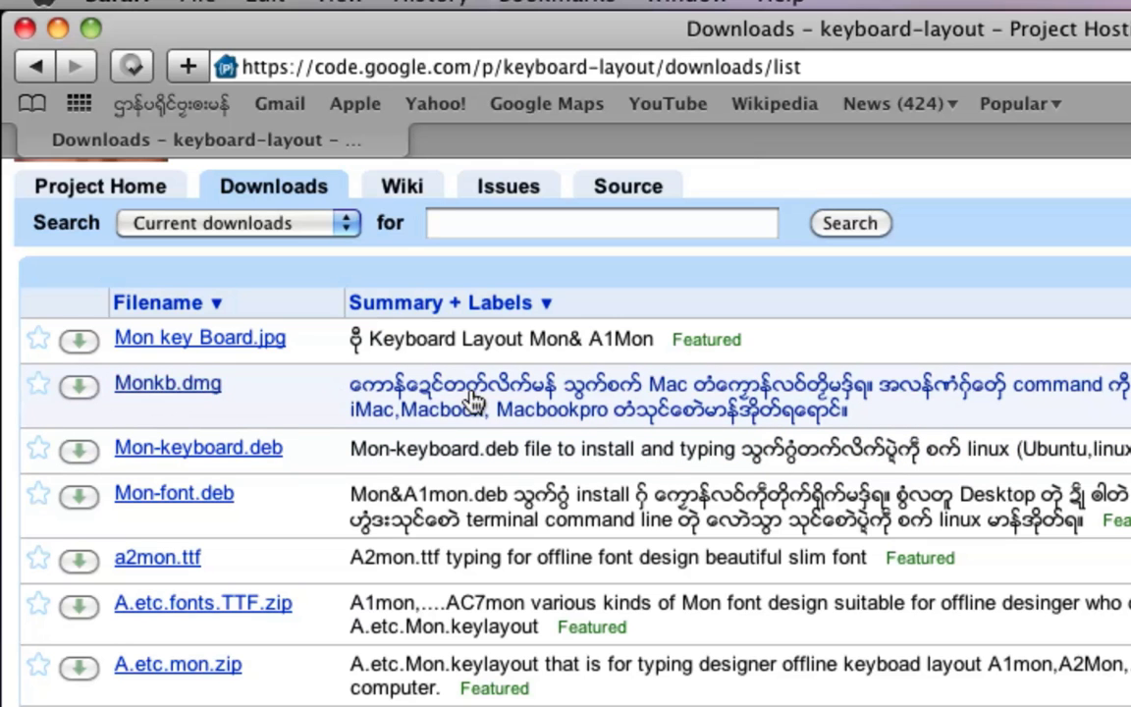
{"action": "left_click", "coordinate": [78, 387]}
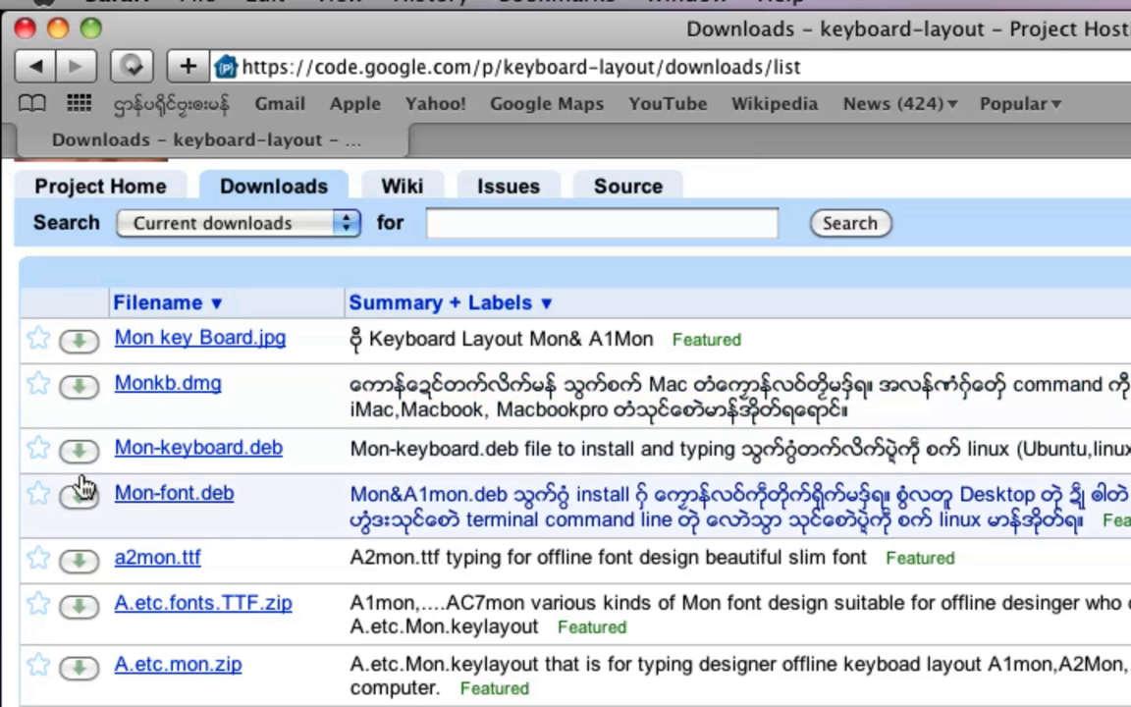
{"action": "scroll", "coordinate": [83, 559], "scroll_direction": "down", "scroll_amount": 5}
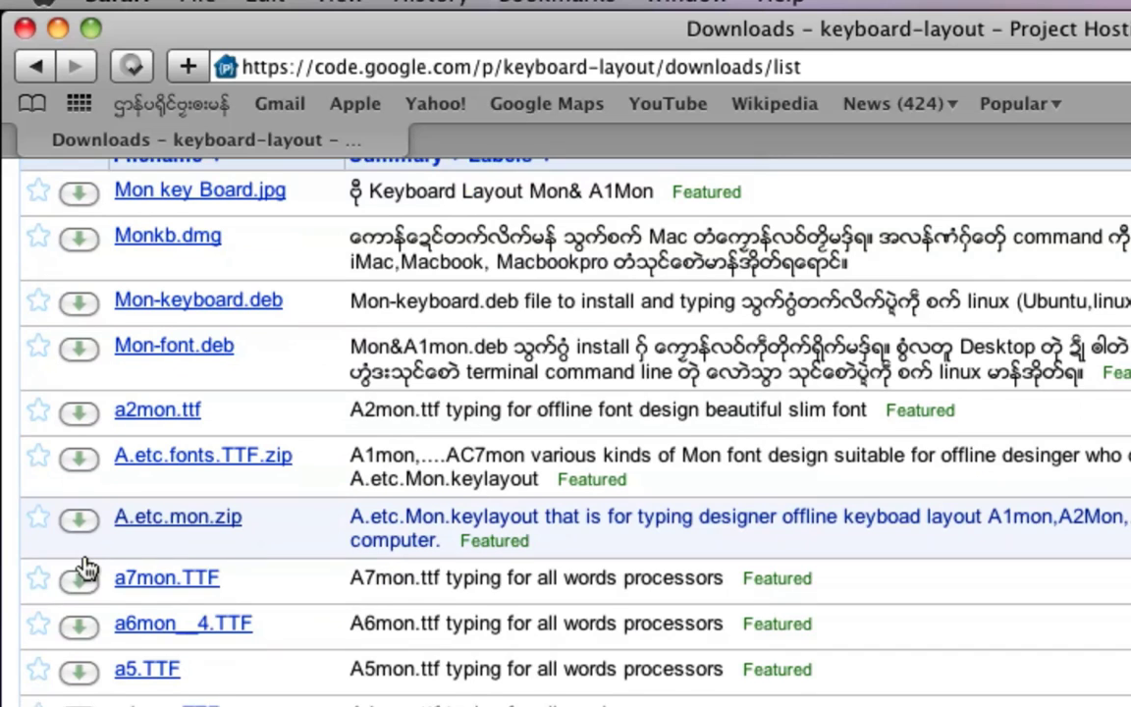
{"action": "left_click", "coordinate": [188, 517]}
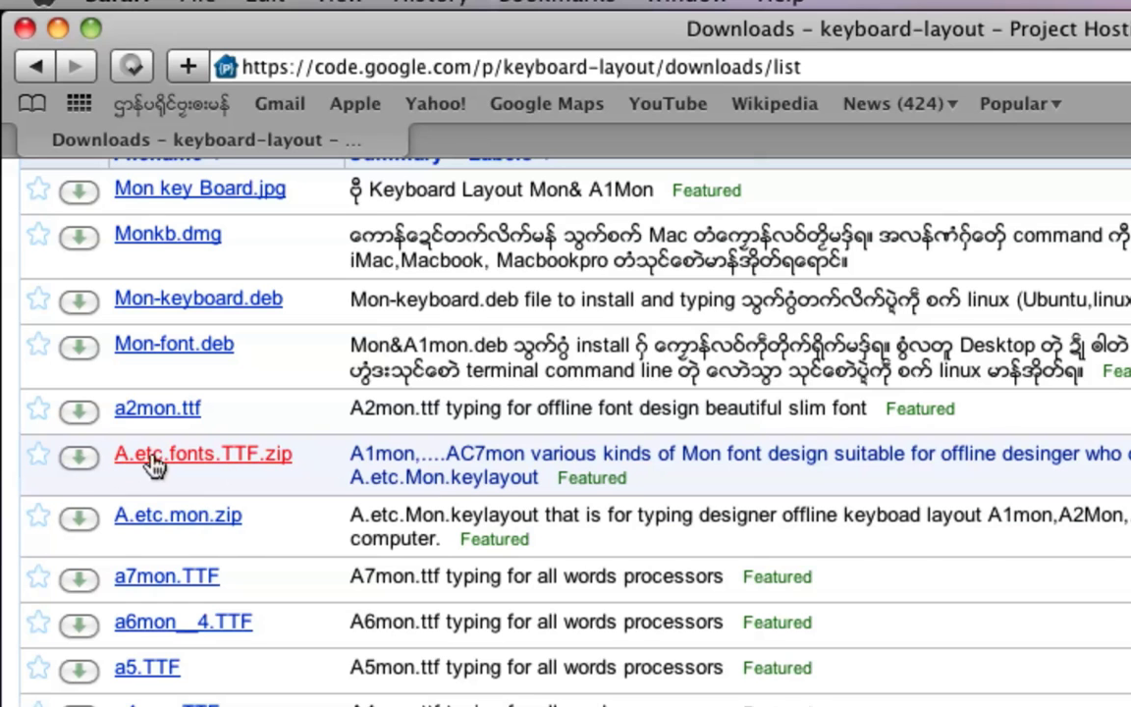
{"action": "left_click", "coordinate": [78, 459]}
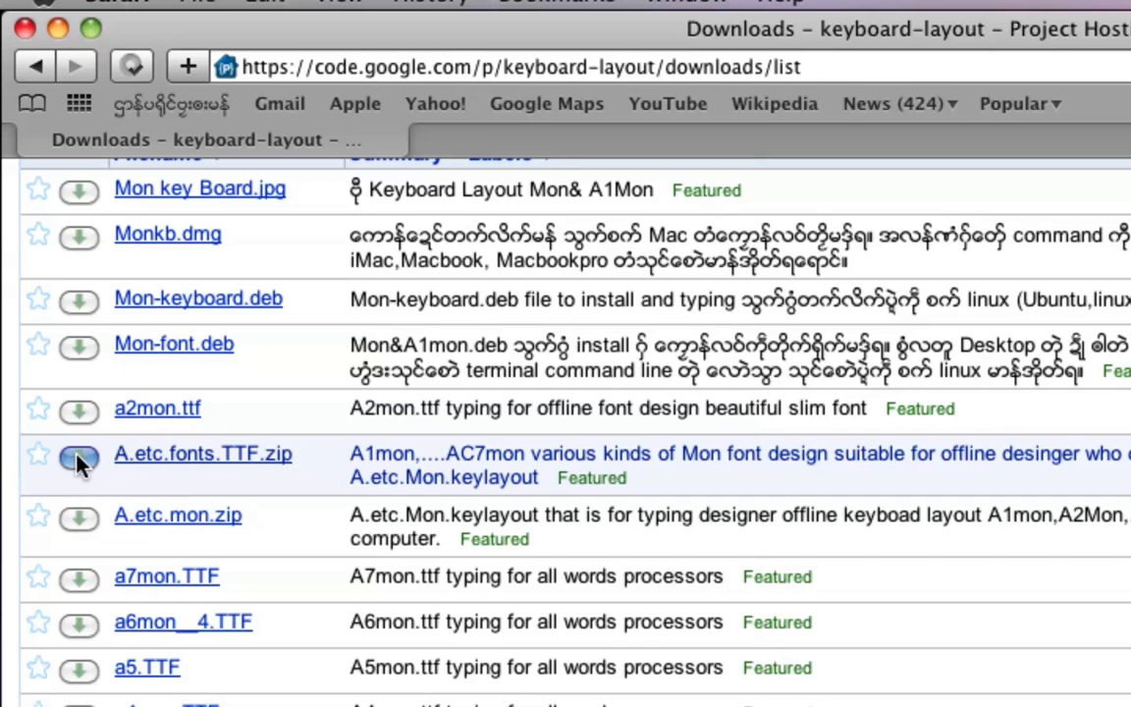
{"action": "left_click", "coordinate": [82, 414]}
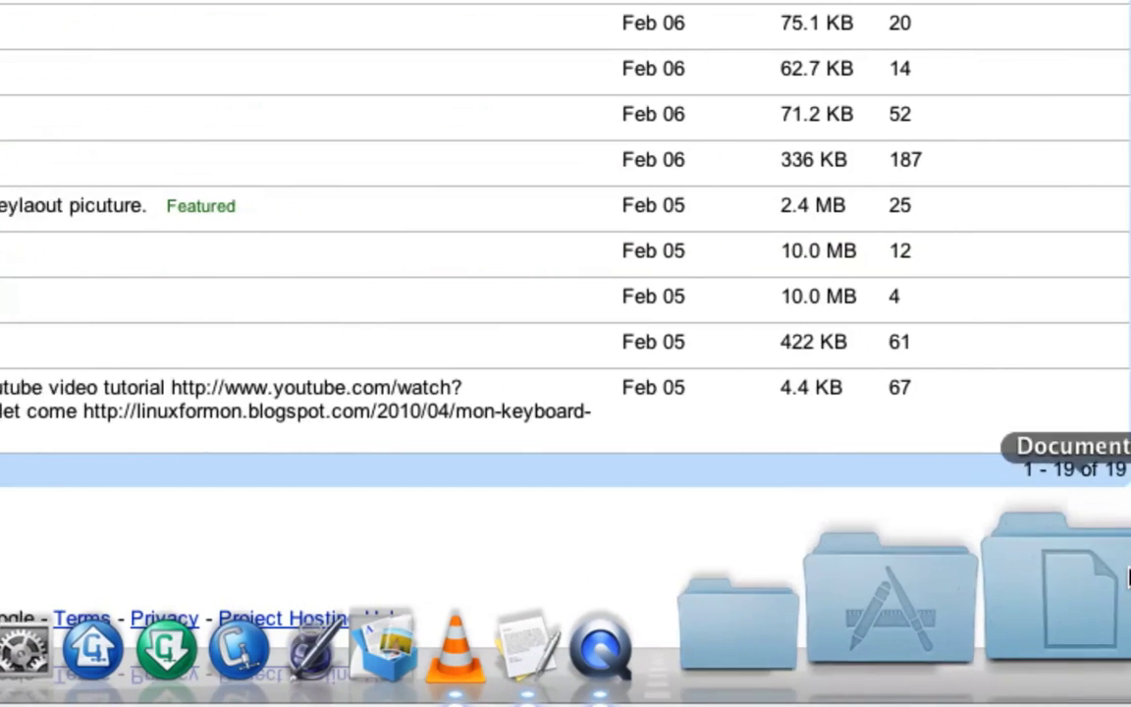
Step: Open the Downloads folder in Finder and inspect the A.etc.fonts.TTF and A.etc.mon folders and the a2mon.ttf file
{"action": "left_click", "coordinate": [1075, 574]}
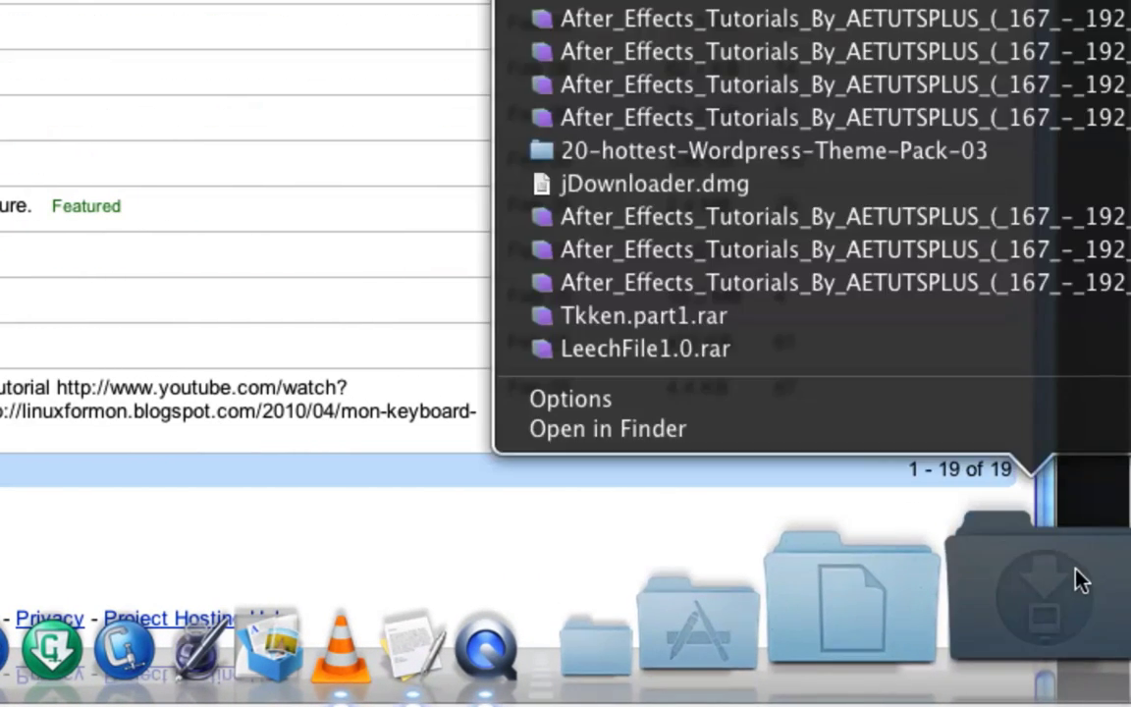
{"action": "left_click", "coordinate": [591, 432]}
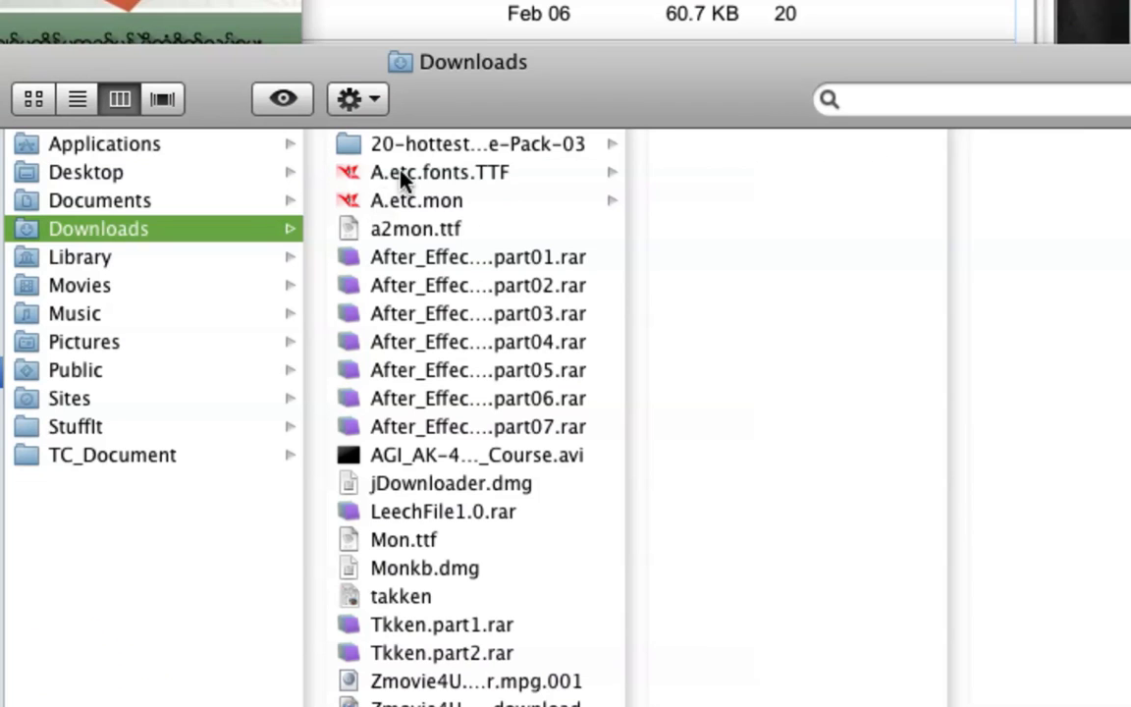
{"action": "left_click", "coordinate": [458, 175]}
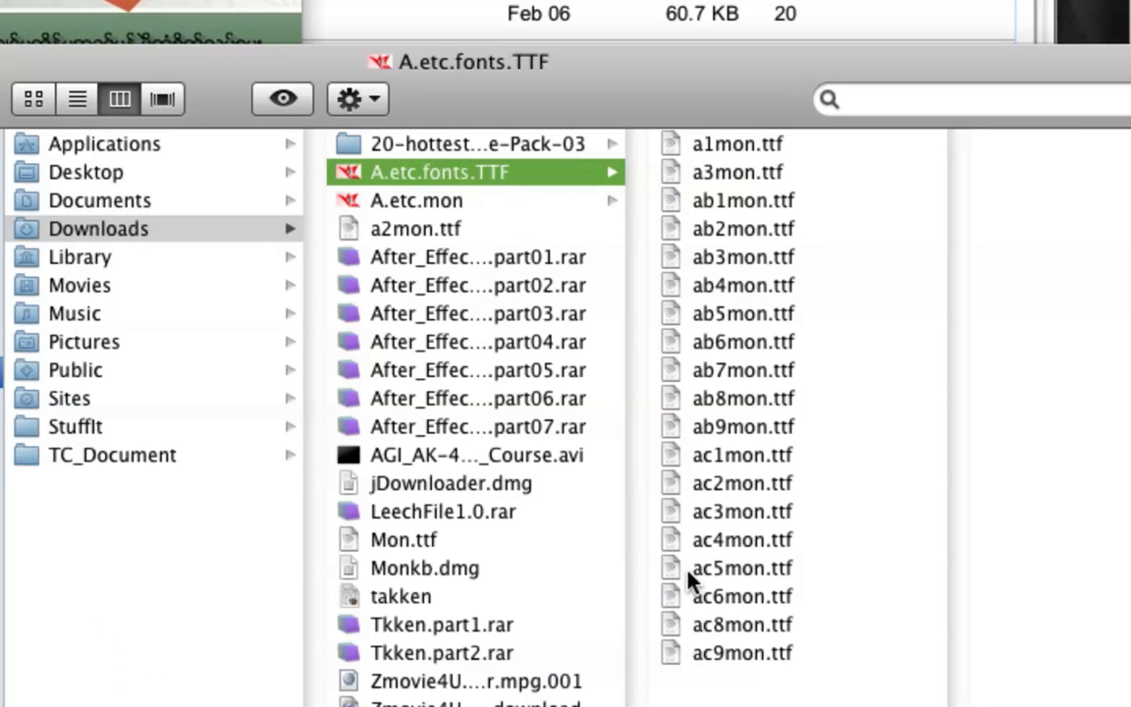
{"action": "left_click", "coordinate": [412, 201]}
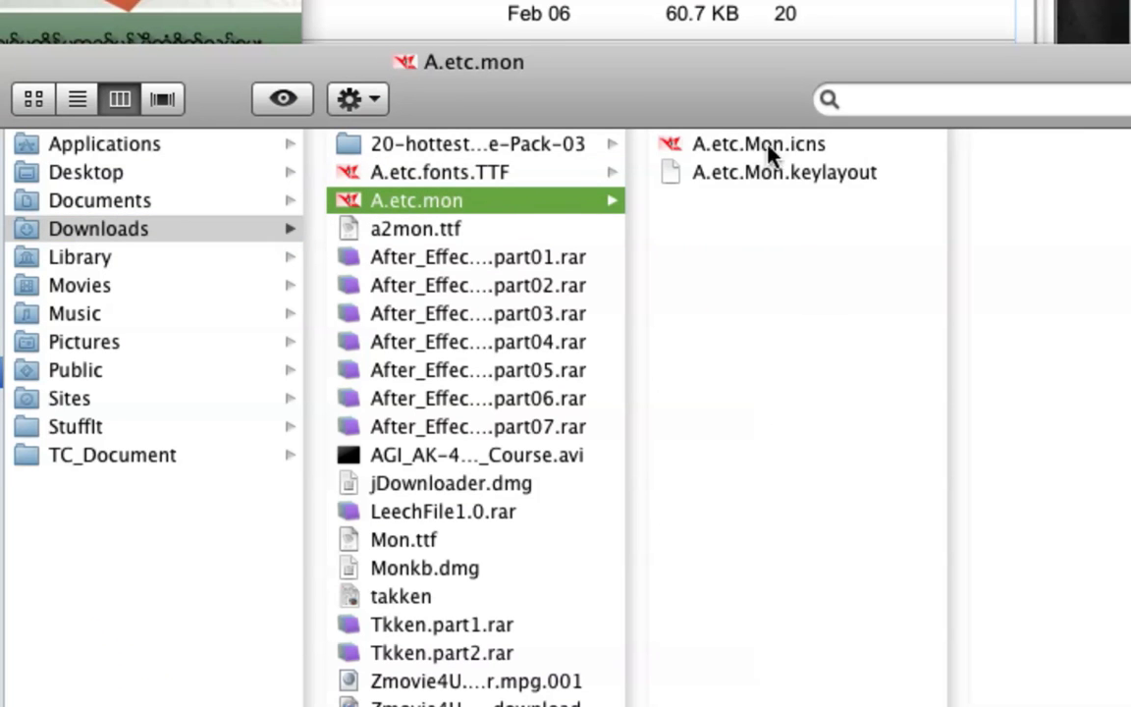
{"action": "left_click", "coordinate": [392, 231]}
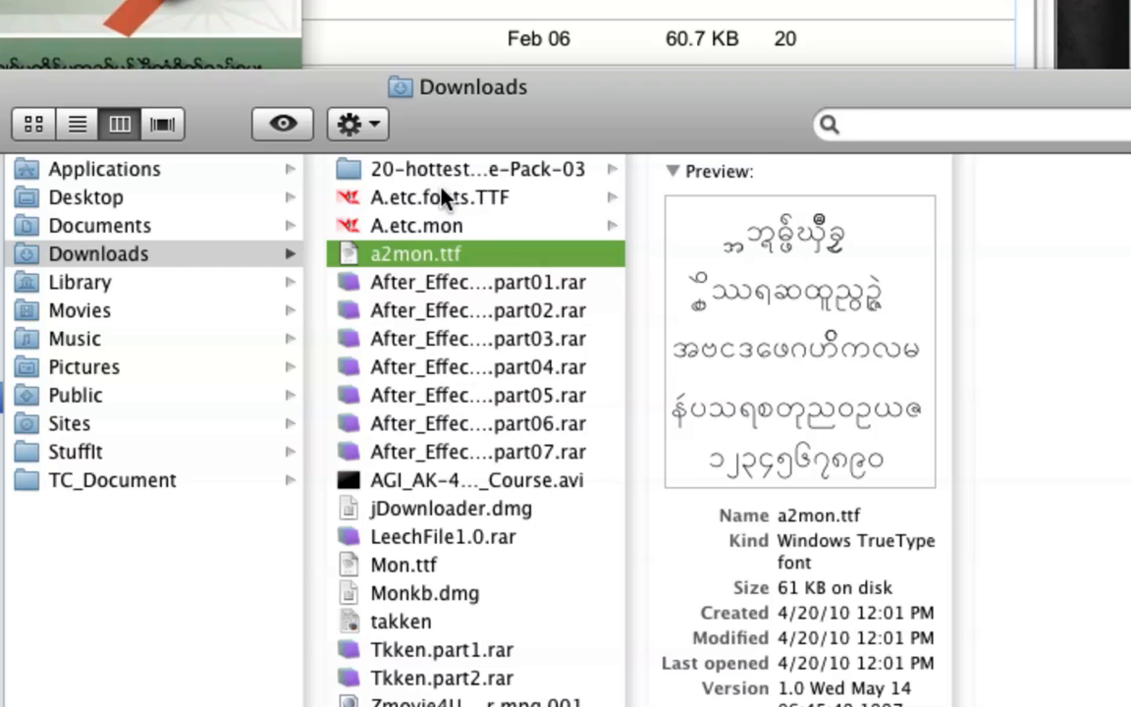
Step: Open the မန် folder inside the Monkb.dmg disk image and copy မန်.icns and မန်.keylayout to the desktop
{"action": "left_click", "coordinate": [401, 595]}
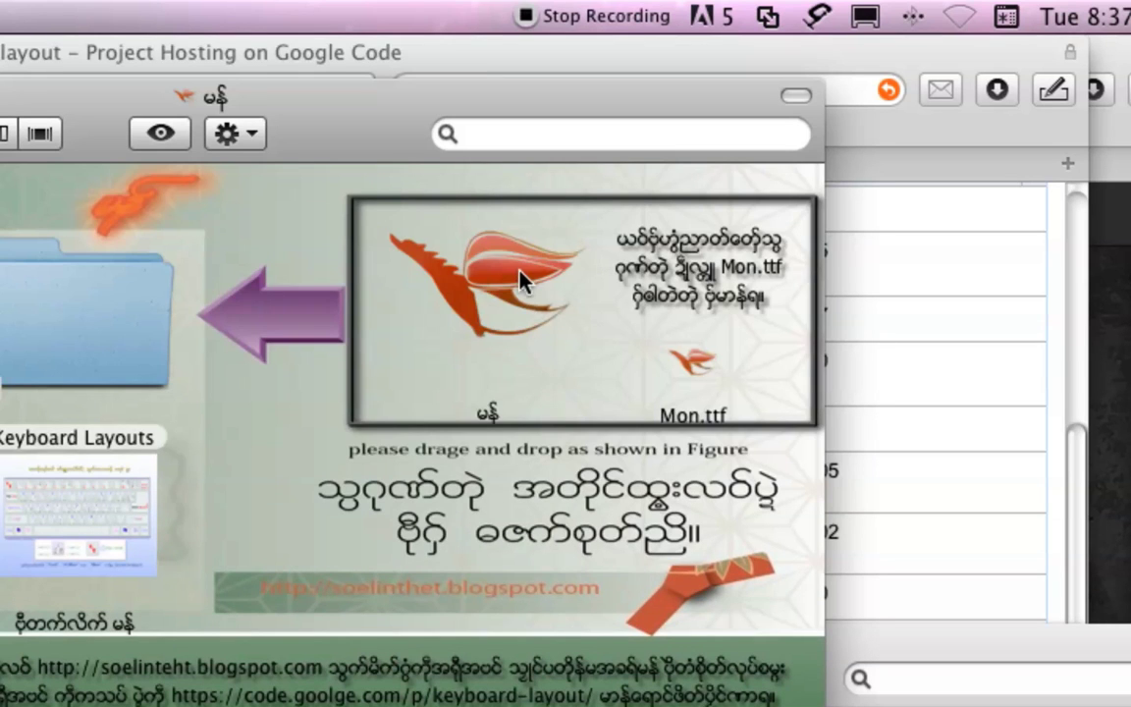
{"action": "key", "text": "space"}
{"action": "left_click_drag", "start_coordinate": [299, 137], "coordinate": [681, 83]}
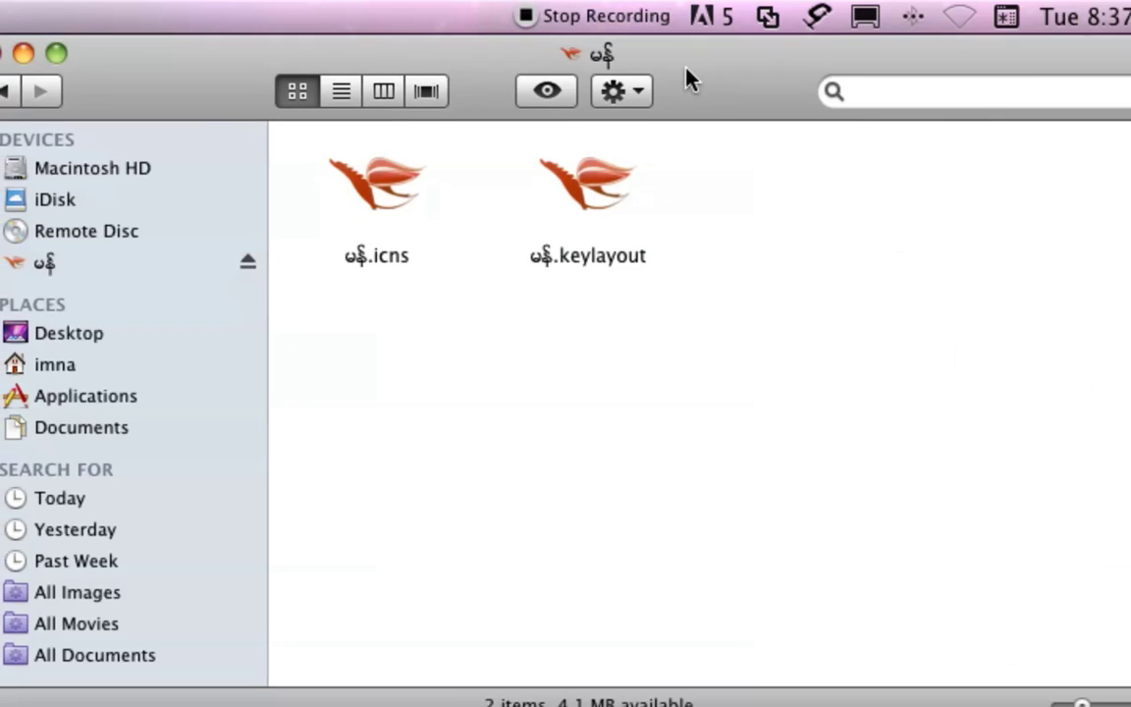
{"action": "left_click_drag", "start_coordinate": [764, 189], "coordinate": [382, 281]}
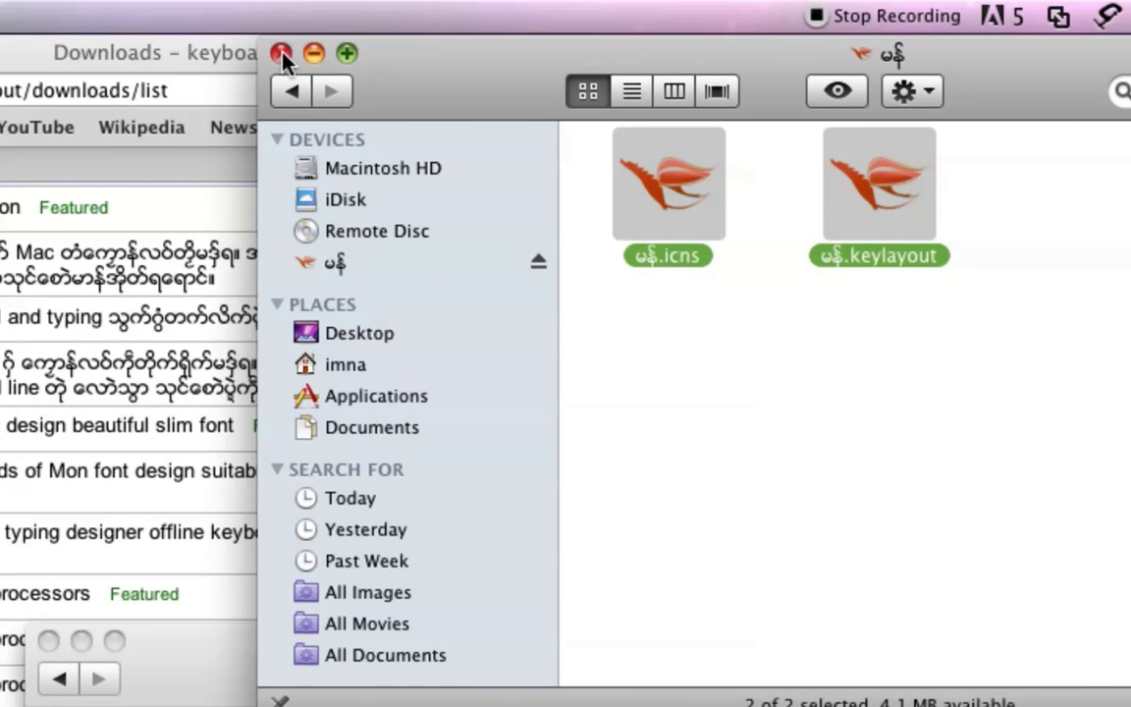
Step: Close the မန် folder window and hide the browser to uncover the desktop
{"action": "left_click", "coordinate": [282, 56]}
{"action": "left_click_drag", "start_coordinate": [194, 48], "coordinate": [334, 24]}
{"action": "key", "text": "super+h"}
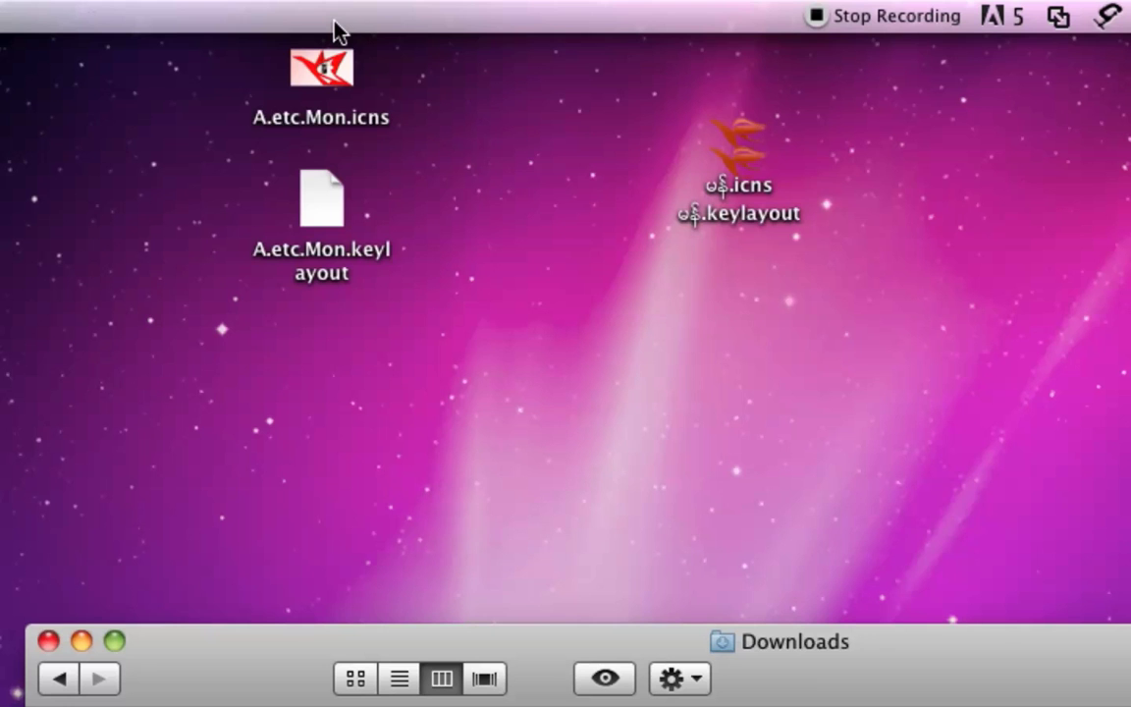
Step: Select A.etc.Mon.icns, A.etc.Mon.keylayout, မန်.icns and မန်.keylayout on the desktop and copy all four items
{"action": "left_click", "coordinate": [580, 123]}
{"action": "left_click_drag", "start_coordinate": [675, 122], "coordinate": [756, 193]}
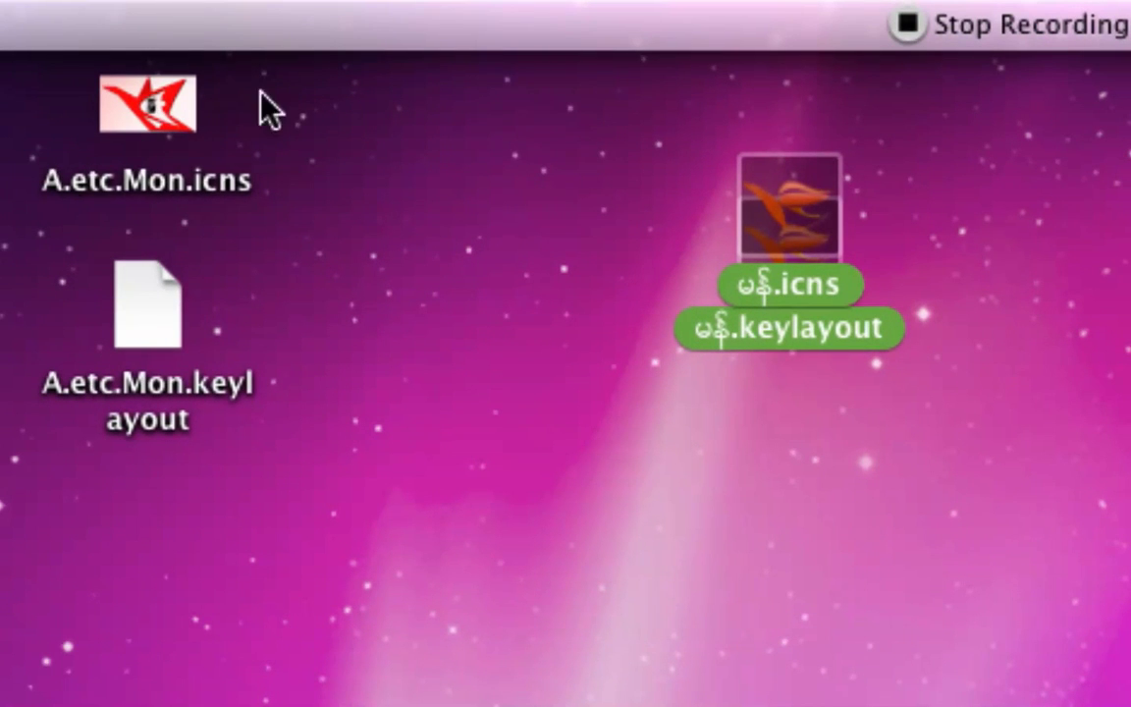
{"action": "left_click_drag", "start_coordinate": [239, 119], "coordinate": [138, 283]}
{"action": "left_click", "coordinate": [442, 278]}
{"action": "left_click_drag", "start_coordinate": [777, 54], "coordinate": [98, 248]}
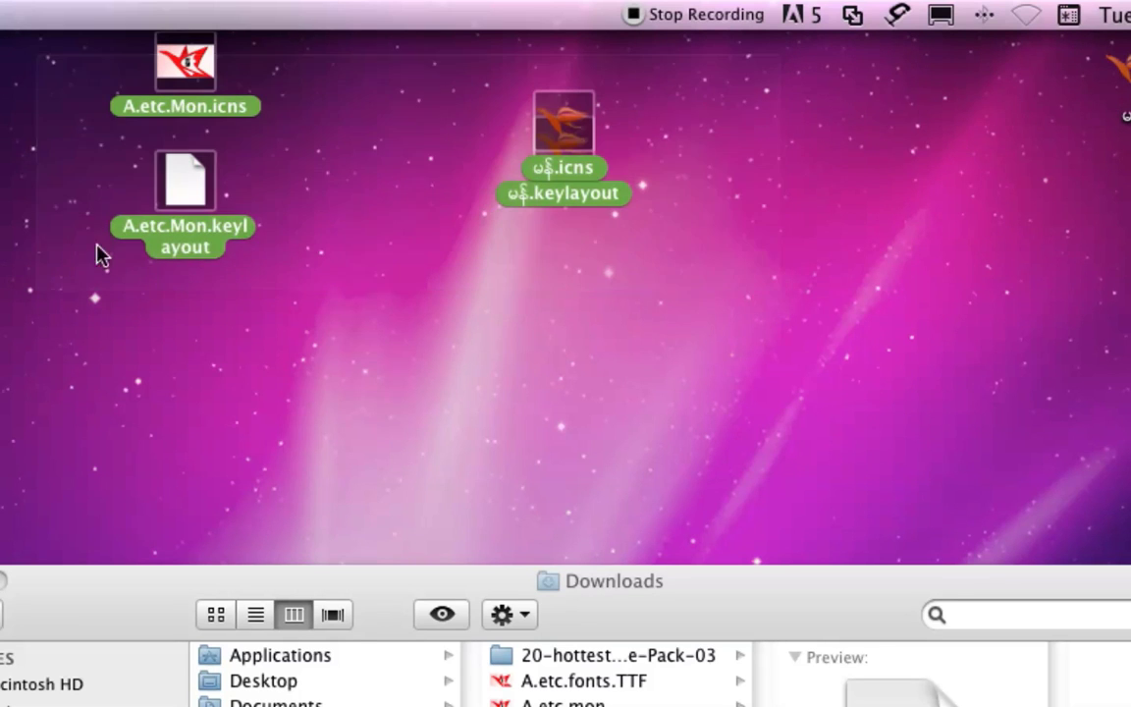
{"action": "right_click", "coordinate": [213, 55]}
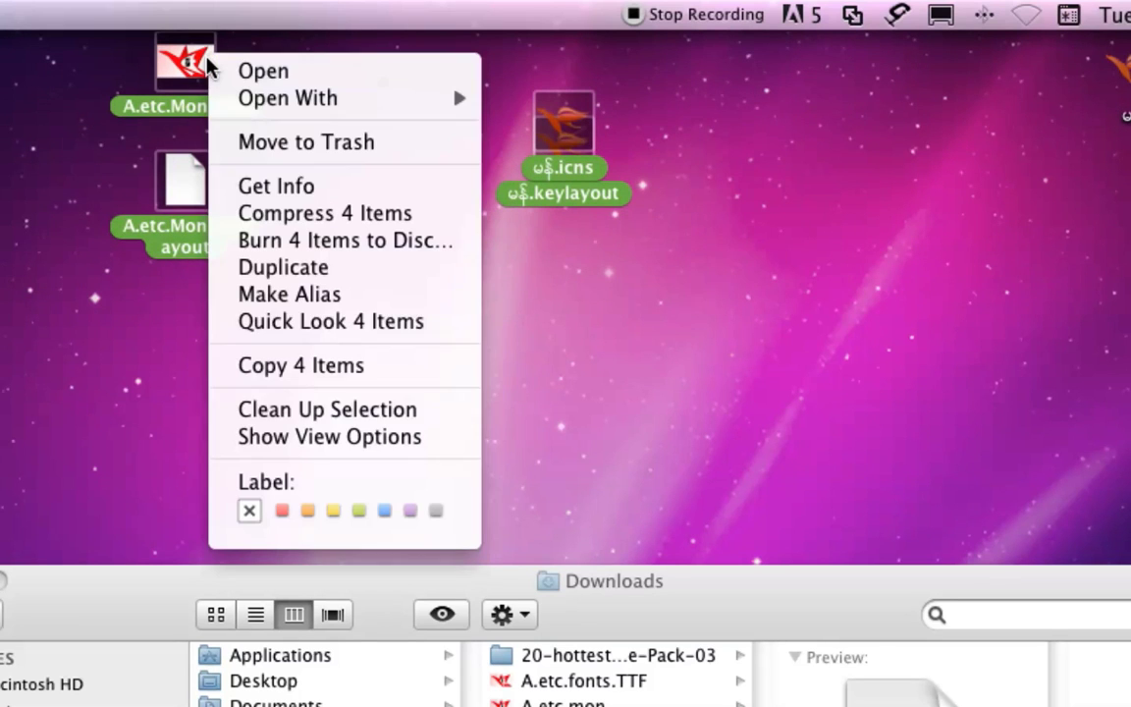
{"action": "left_click", "coordinate": [276, 367]}
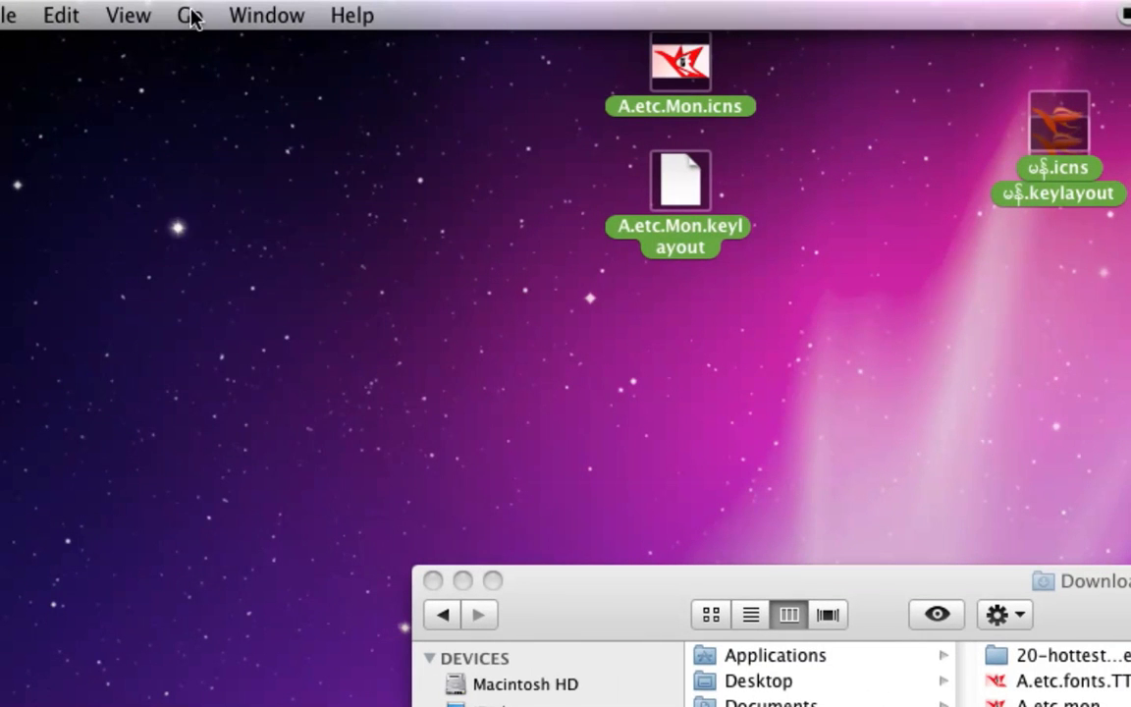
Step: Go to the home folder in Finder and move its window up to just below the menu bar
{"action": "left_click", "coordinate": [191, 14]}
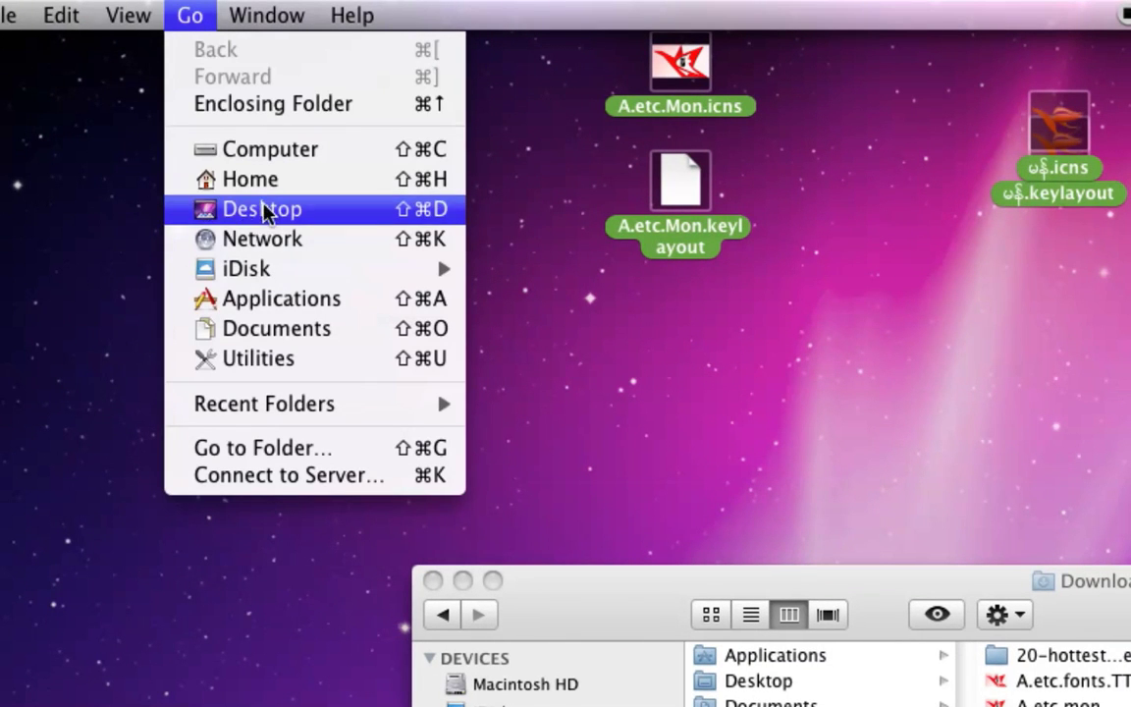
{"action": "key", "text": "alt"}
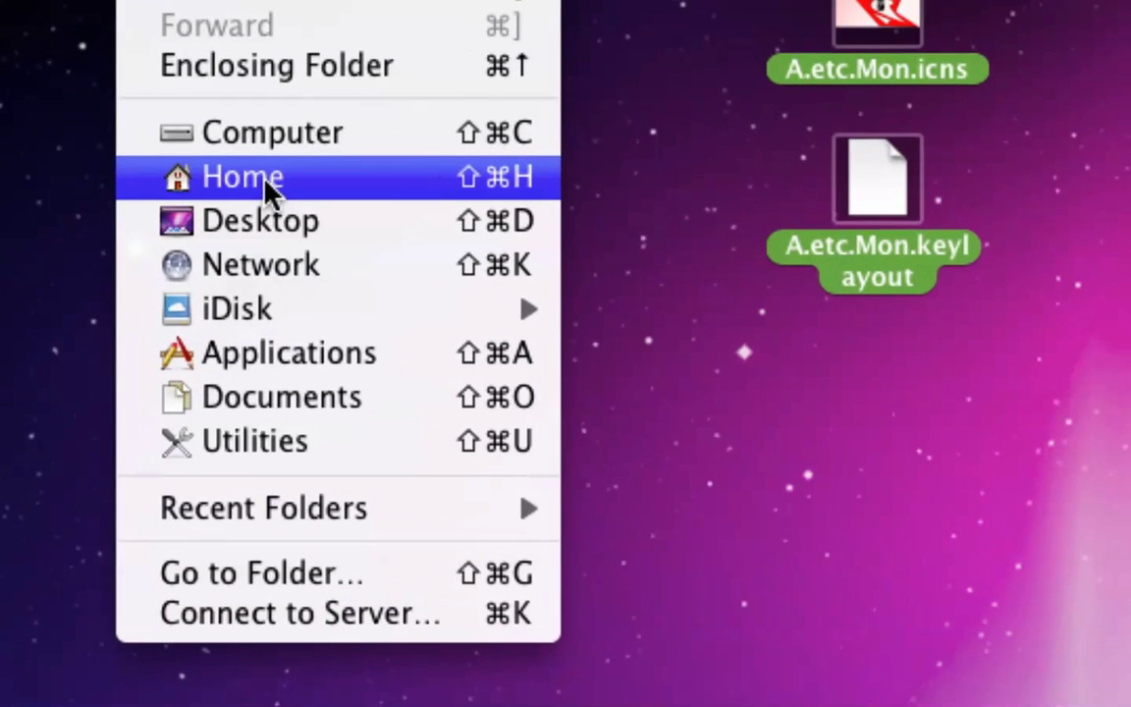
{"action": "left_click", "coordinate": [267, 182]}
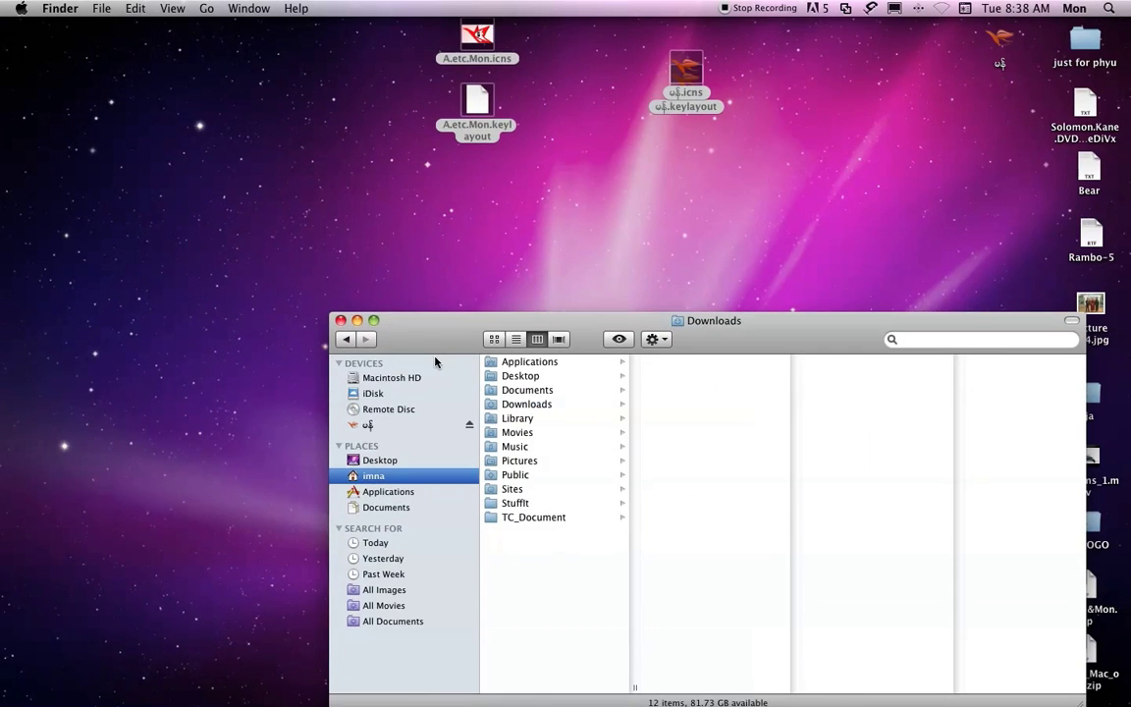
{"action": "left_click_drag", "start_coordinate": [434, 318], "coordinate": [239, 5]}
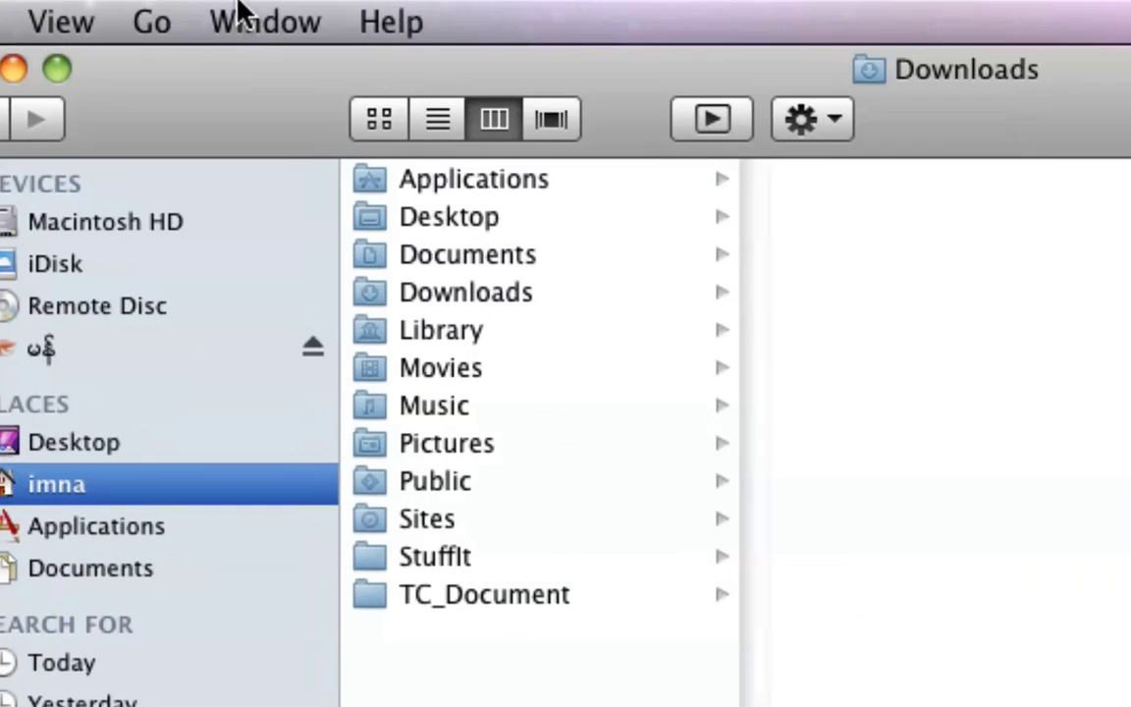
{"action": "left_click_drag", "start_coordinate": [118, 95], "coordinate": [235, 13]}
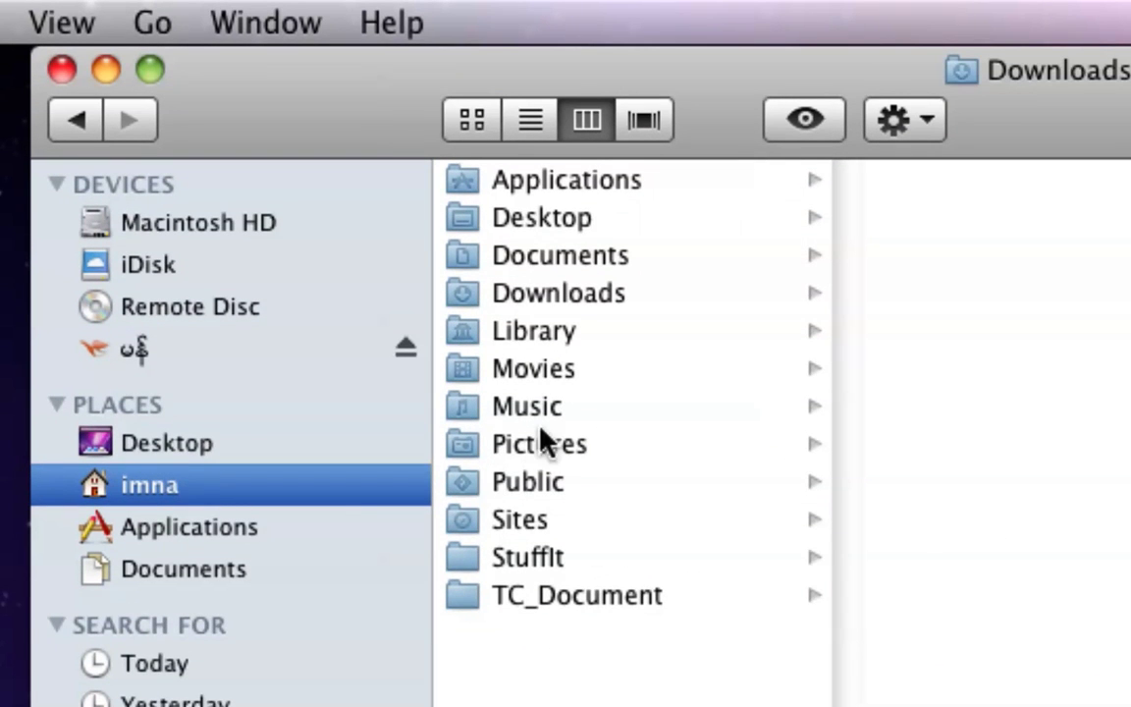
Step: Open the Keyboard Layouts folder inside the home folder's Library
{"action": "left_click", "coordinate": [539, 336]}
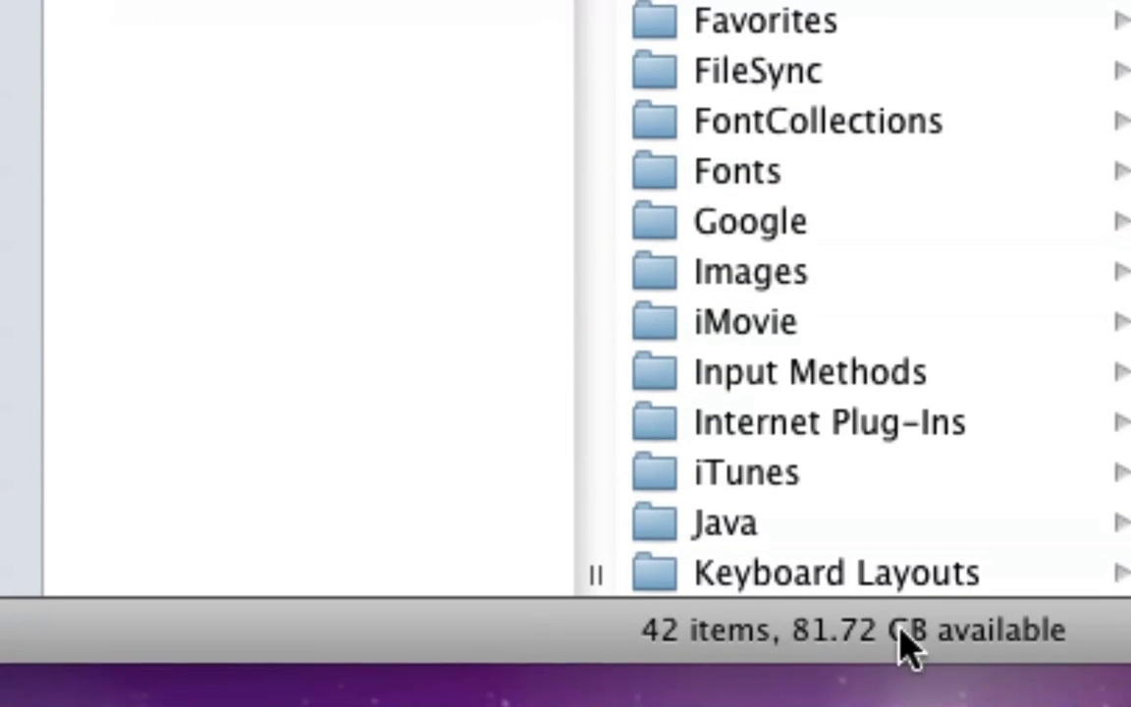
{"action": "left_click", "coordinate": [864, 579]}
{"action": "scroll", "coordinate": [861, 574], "scroll_direction": "down", "scroll_amount": 5}
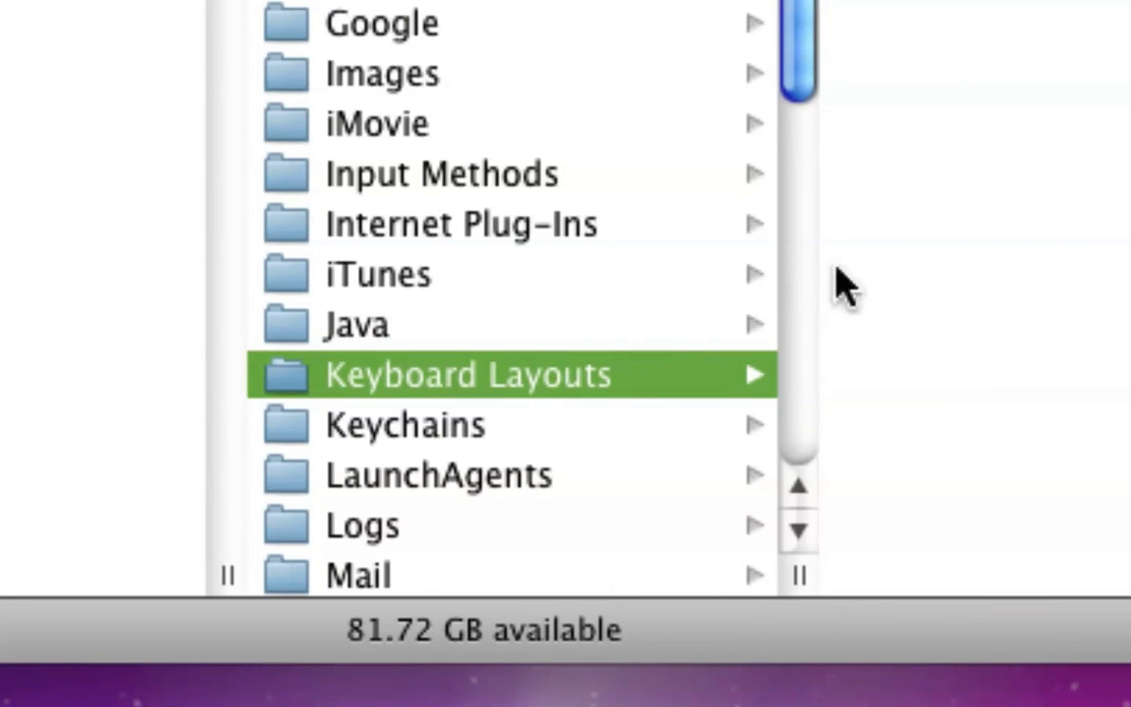
{"action": "right_click", "coordinate": [673, 393]}
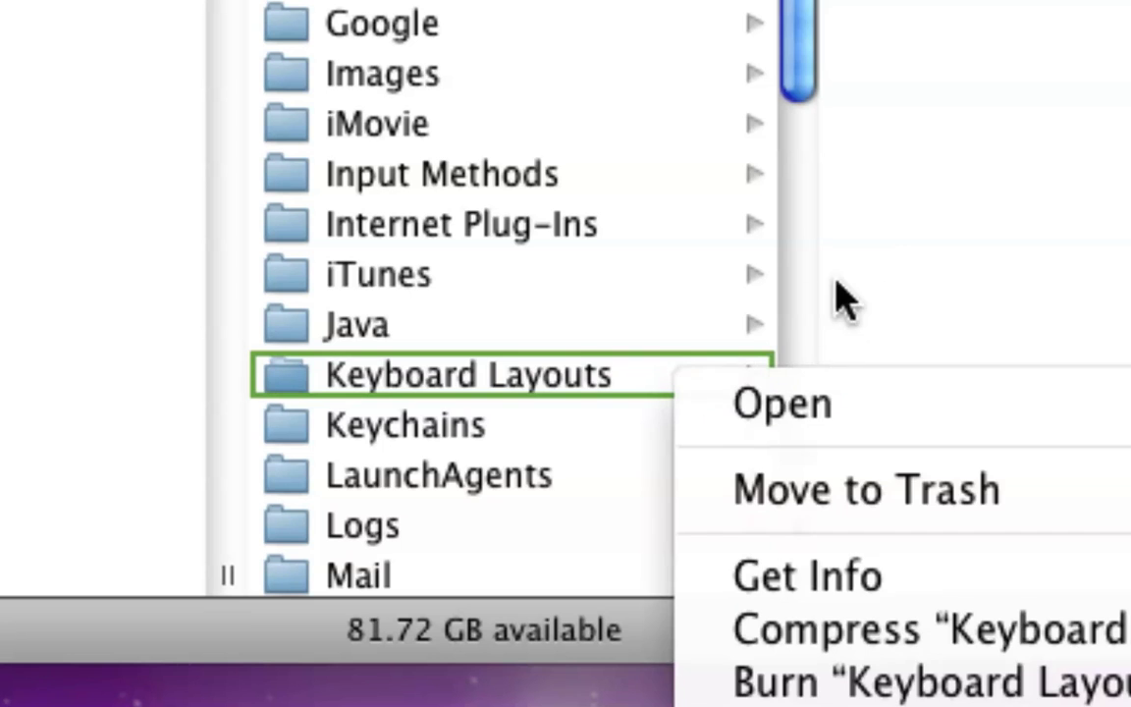
{"action": "left_click", "coordinate": [668, 391]}
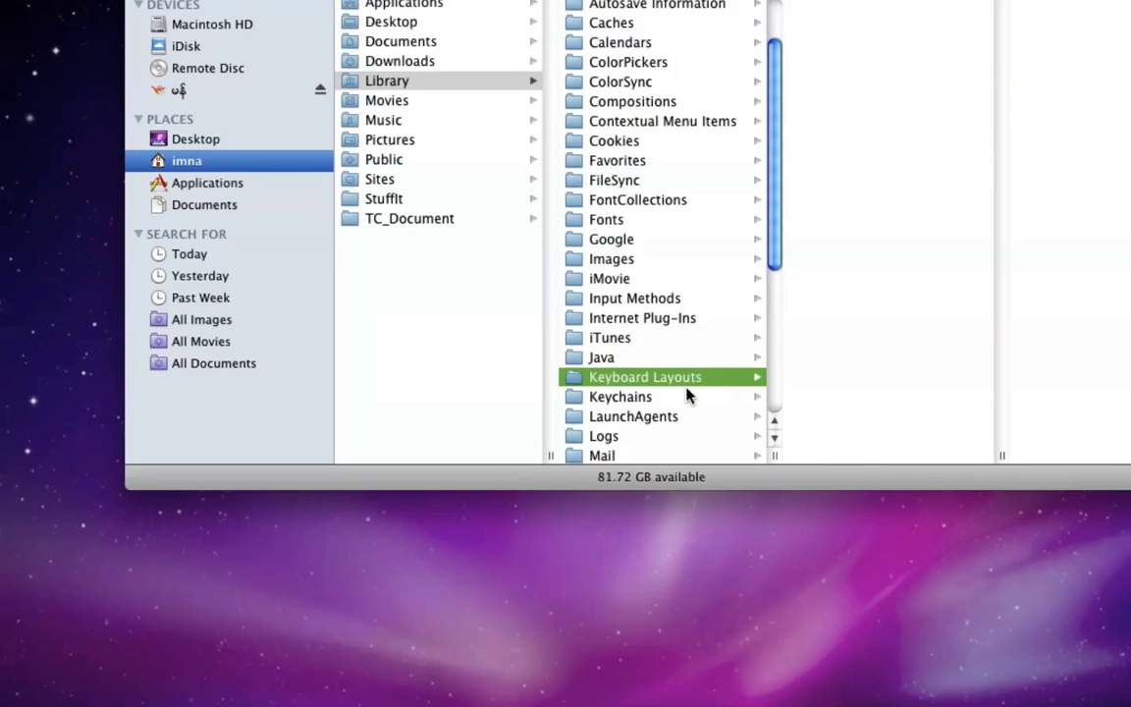
{"action": "scroll", "coordinate": [676, 396], "scroll_direction": "down", "scroll_amount": 5}
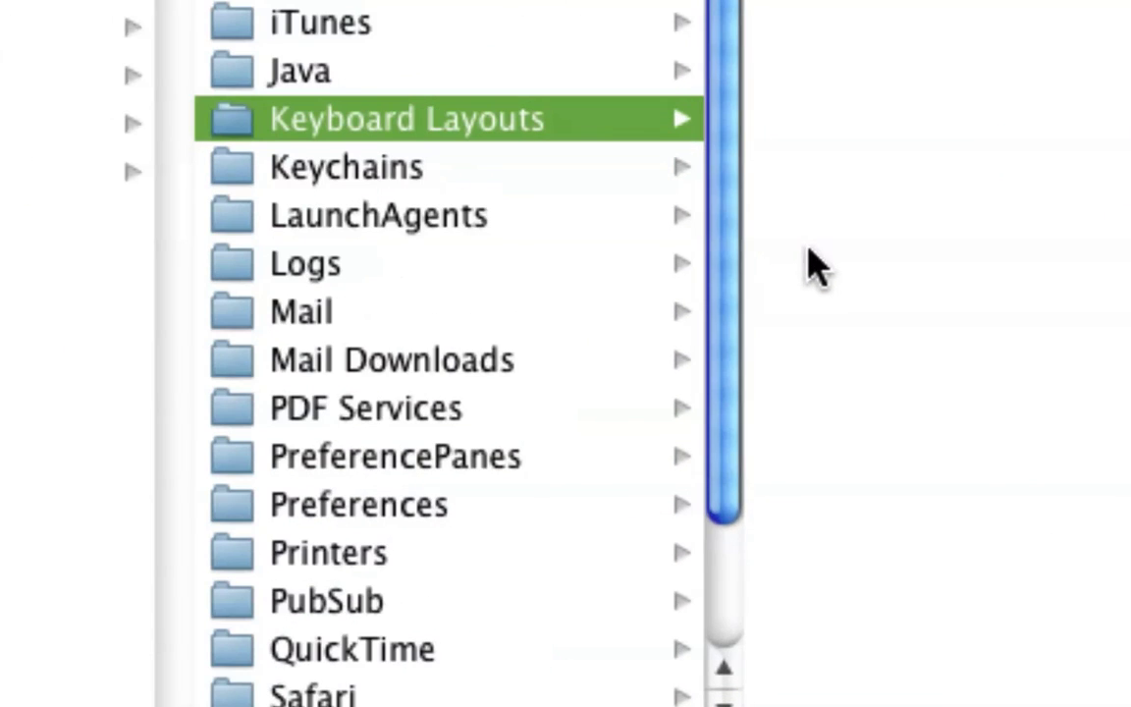
Step: Paste the four copied layout and icon files into the Keyboard Layouts folder and close the Finder window
{"action": "right_click", "coordinate": [953, 68]}
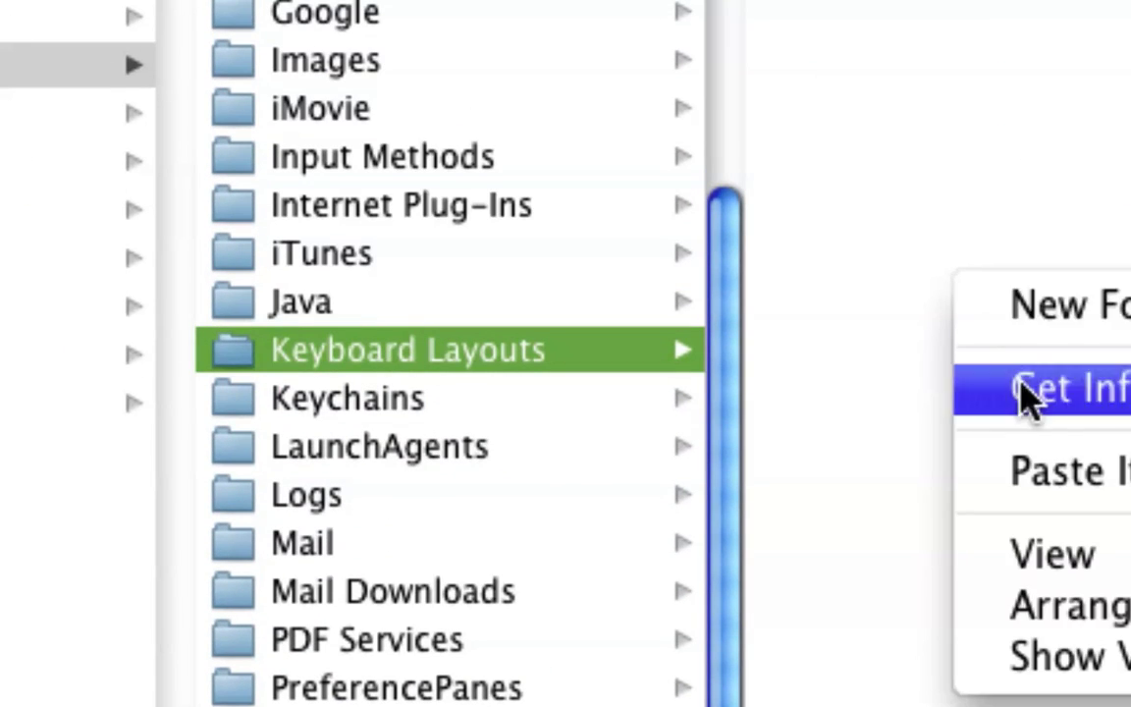
{"action": "right_click", "coordinate": [814, 293]}
{"action": "left_click", "coordinate": [869, 475]}
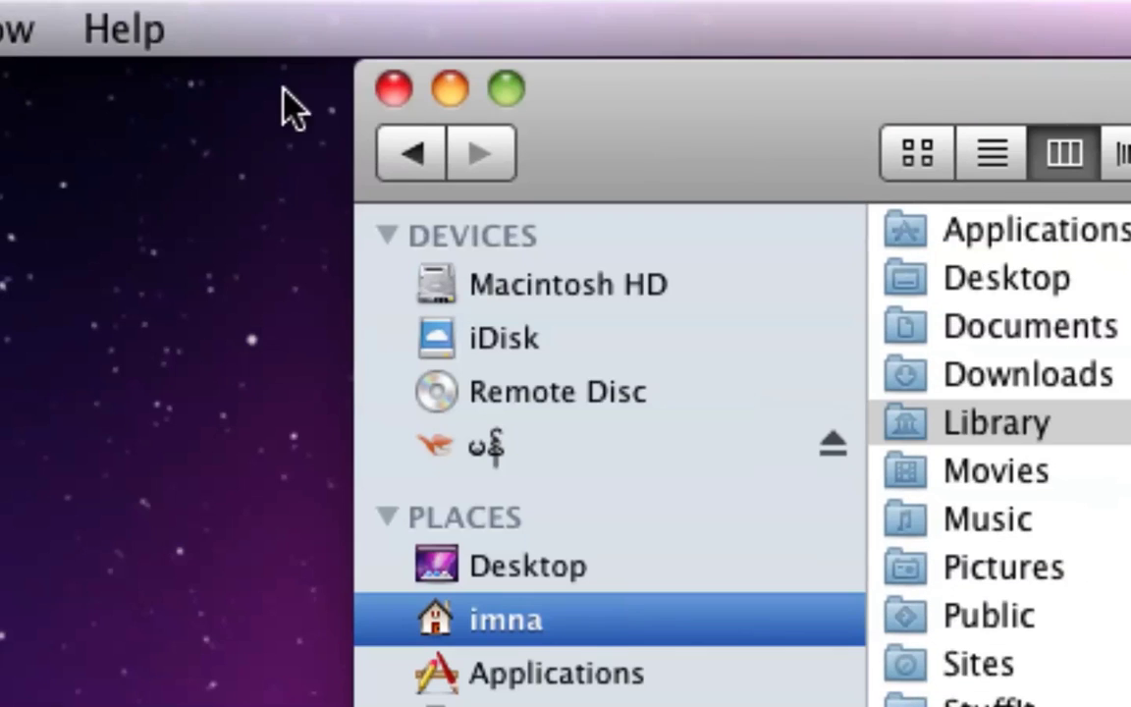
{"action": "left_click", "coordinate": [393, 90]}
{"action": "left_click", "coordinate": [118, 194]}
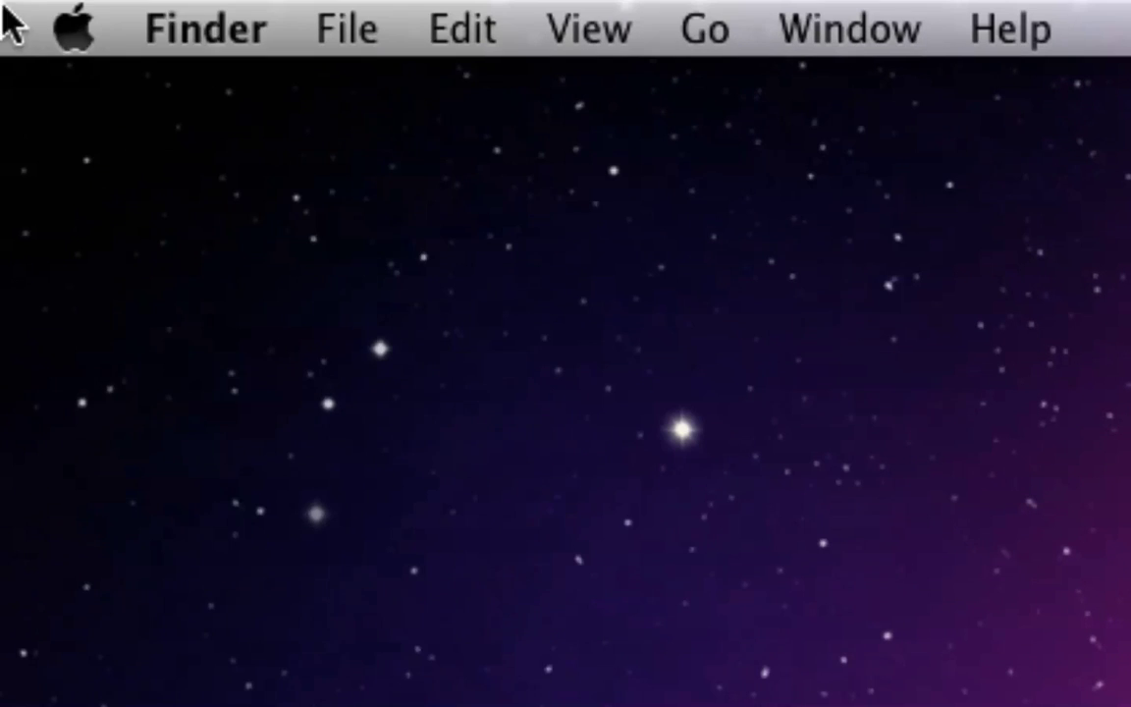
Step: Open System Preferences and move its window up to just below the menu bar
{"action": "left_click", "coordinate": [21, 10]}
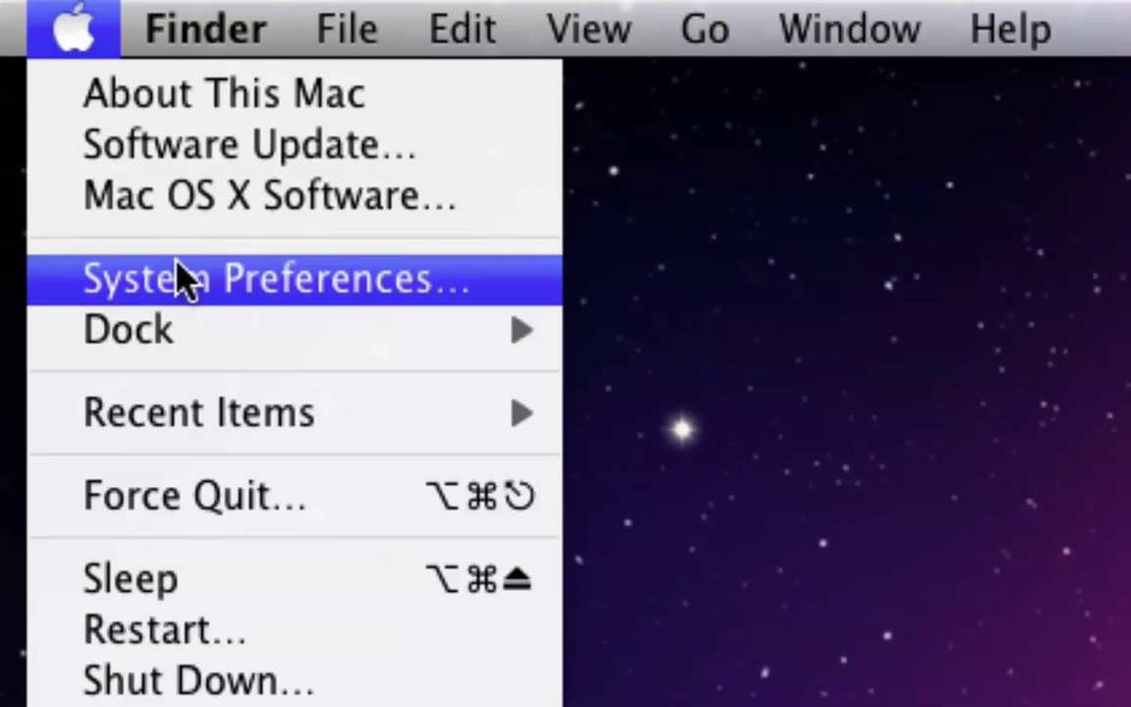
{"action": "left_click", "coordinate": [245, 285]}
{"action": "left_click_drag", "start_coordinate": [1070, 329], "coordinate": [8, 30]}
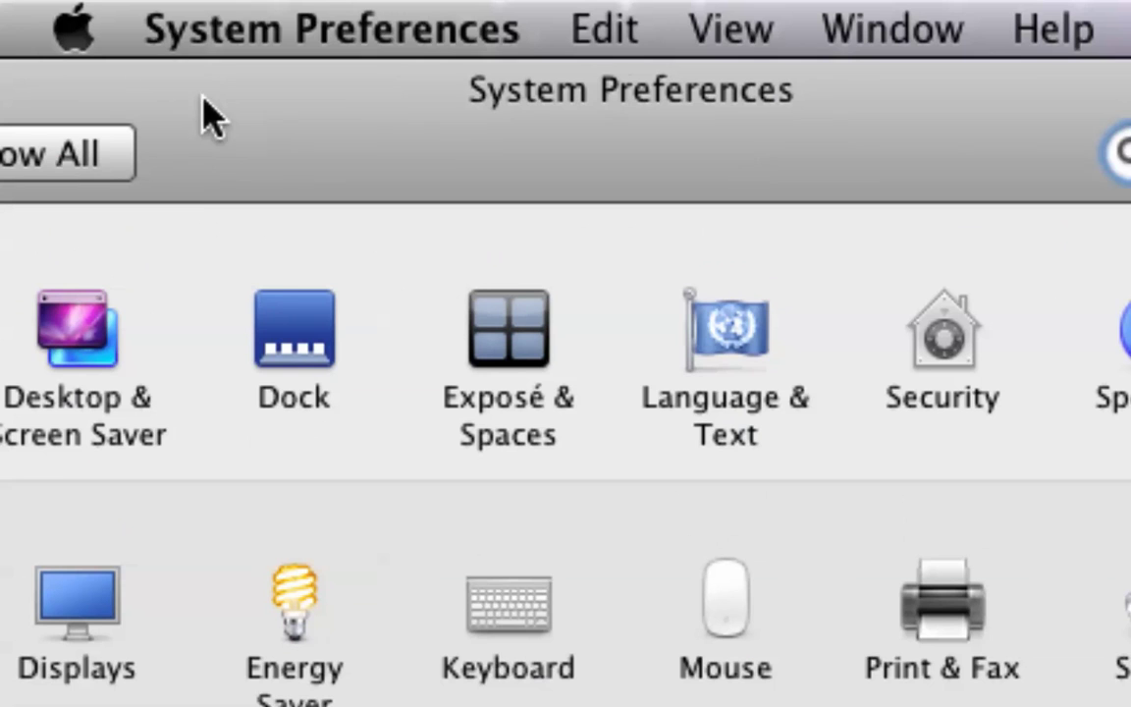
Step: Move the System Preferences window fully into view and open the Input Sources settings of Language & Text
{"action": "left_click_drag", "start_coordinate": [204, 98], "coordinate": [233, 98]}
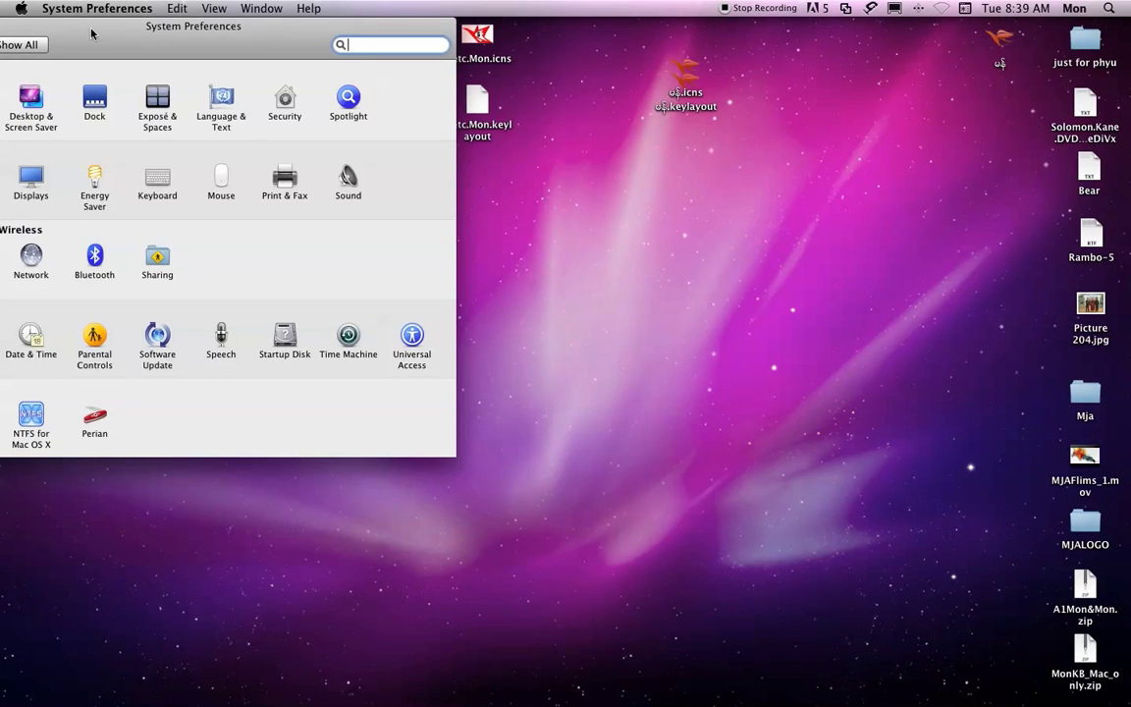
{"action": "left_click_drag", "start_coordinate": [92, 34], "coordinate": [419, 60]}
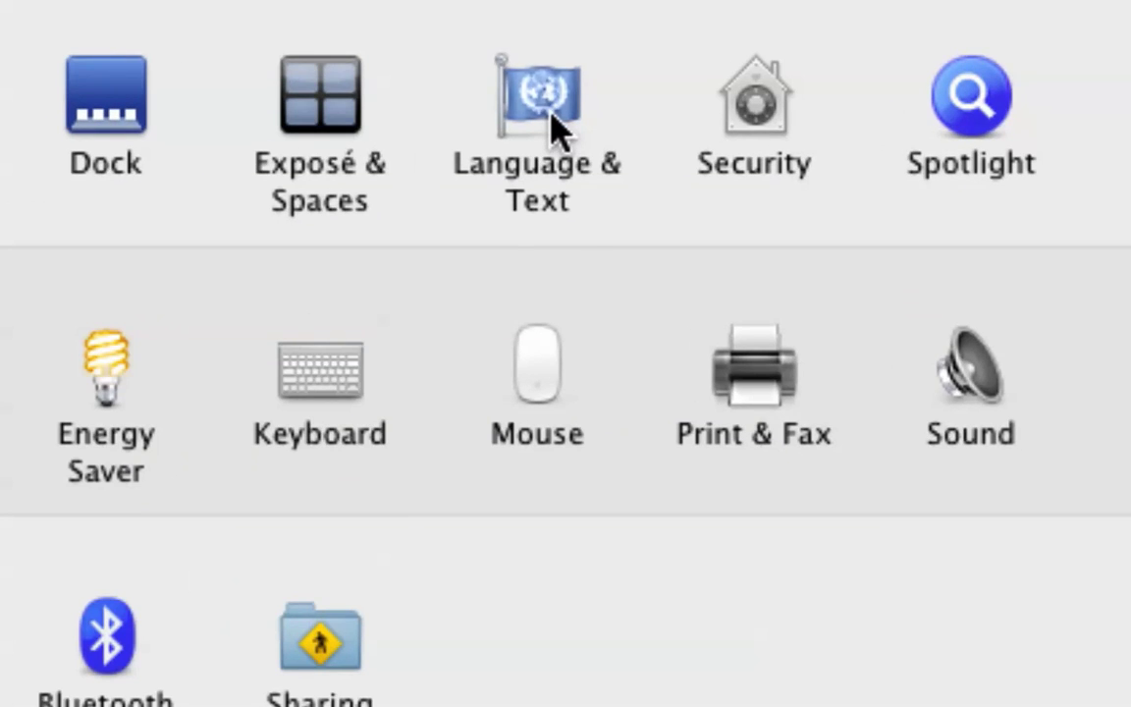
{"action": "left_click", "coordinate": [550, 108]}
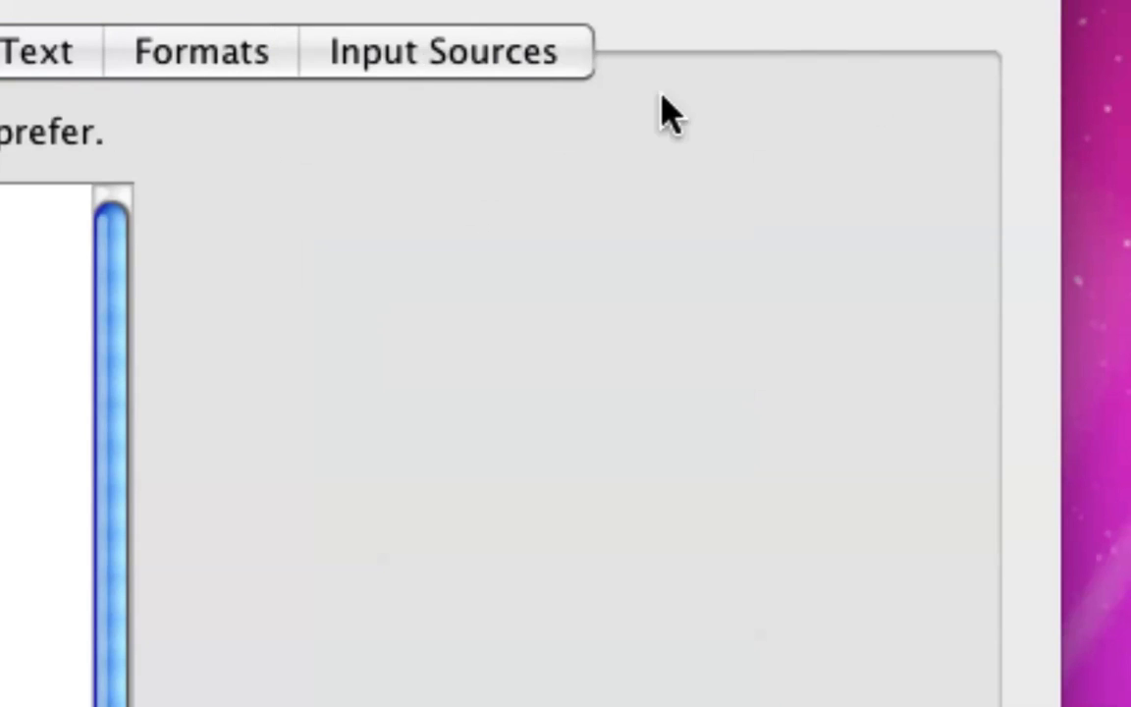
{"action": "left_click", "coordinate": [439, 61]}
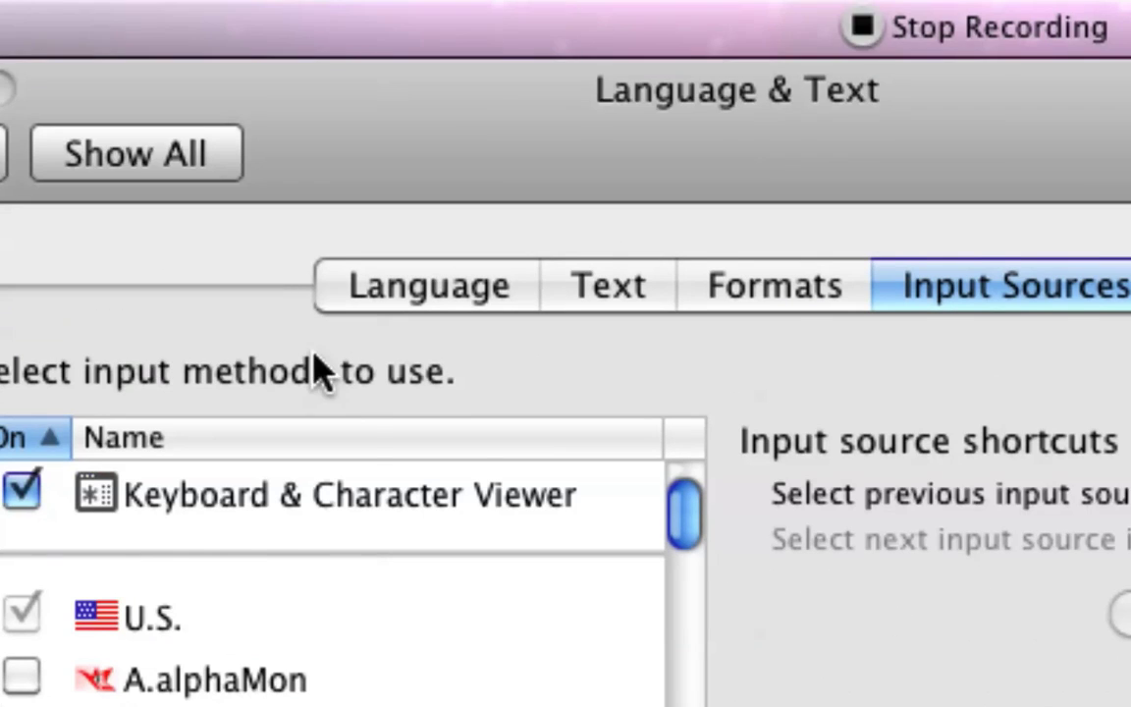
Step: Enable the A.alphaMon keyboard layout in the list of input methods
{"action": "left_click", "coordinate": [625, 706]}
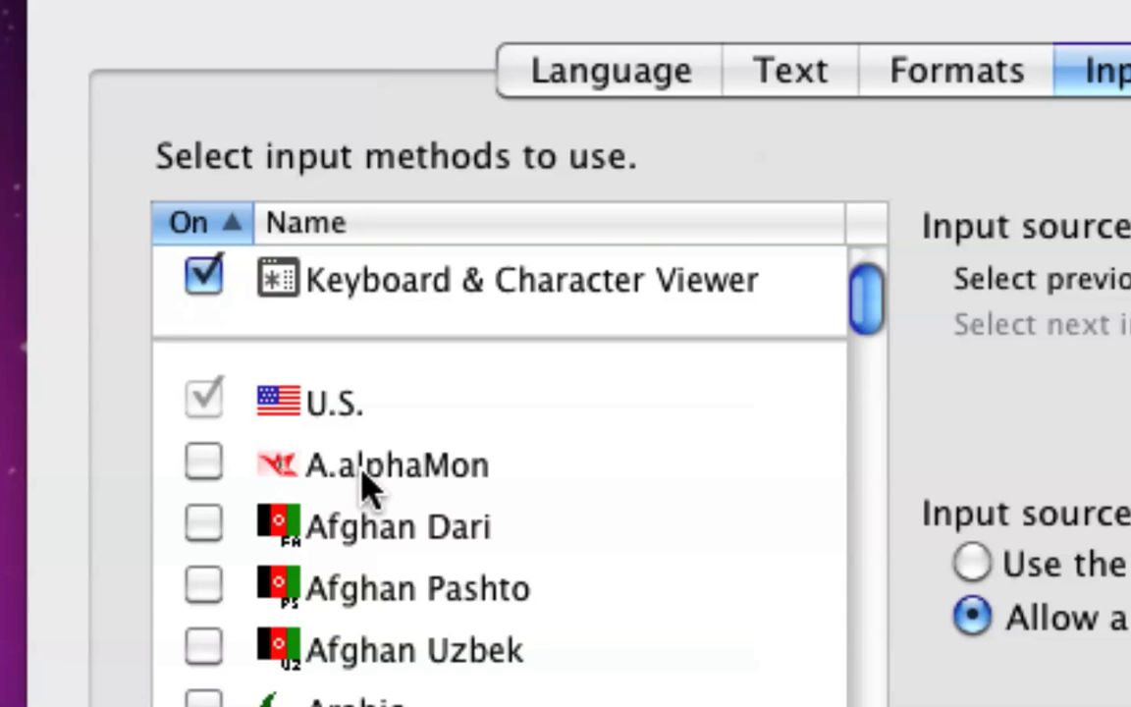
{"action": "mouse_move", "coordinate": [333, 472]}
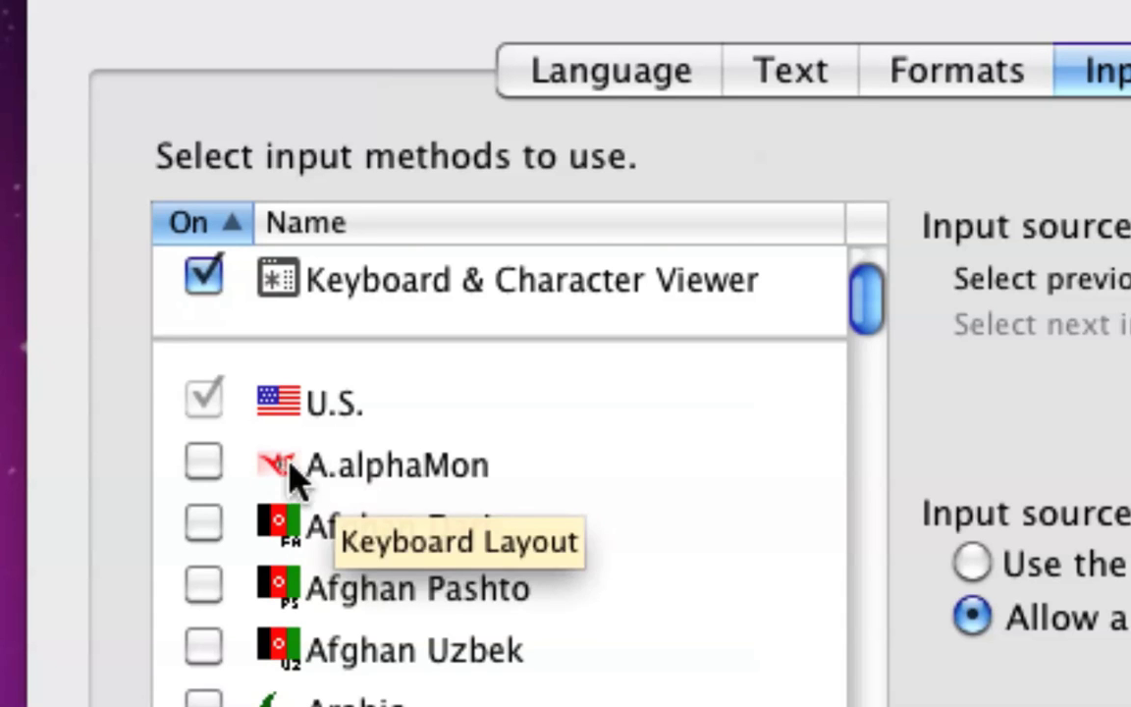
{"action": "left_click", "coordinate": [203, 461]}
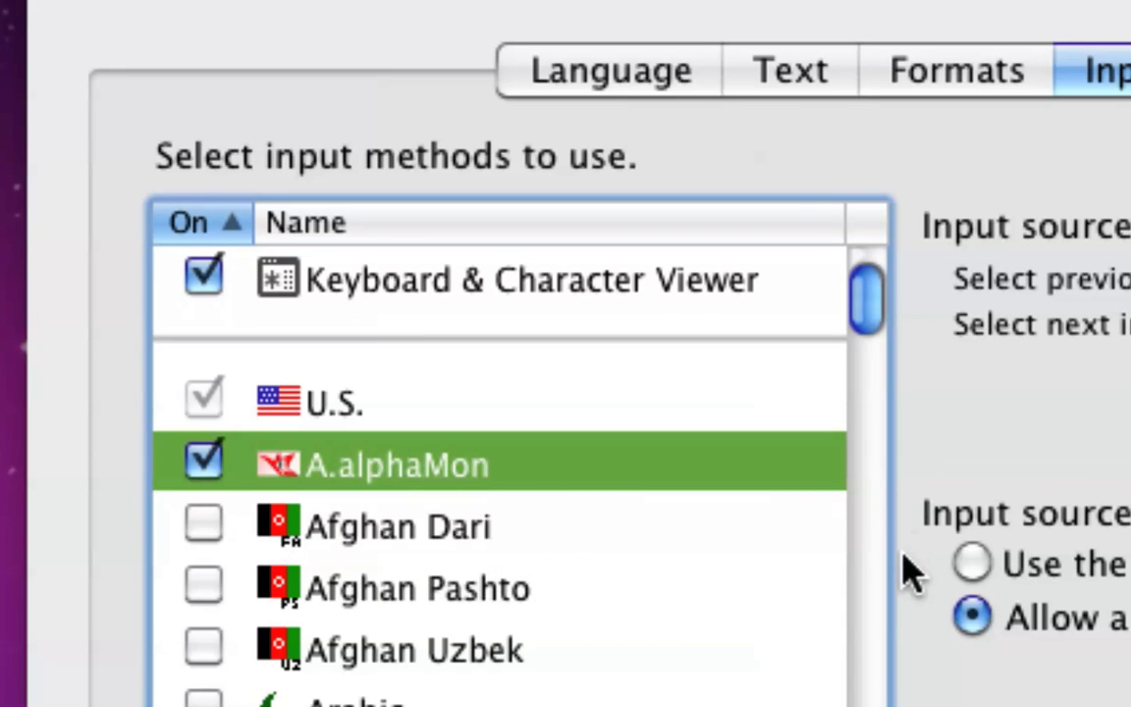
Step: Enable the မန် layout at the end of the input methods list and close System Preferences
{"action": "scroll", "coordinate": [706, 515], "scroll_direction": "down", "scroll_amount": 10}
{"action": "scroll", "coordinate": [706, 417], "scroll_direction": "down", "scroll_amount": 15}
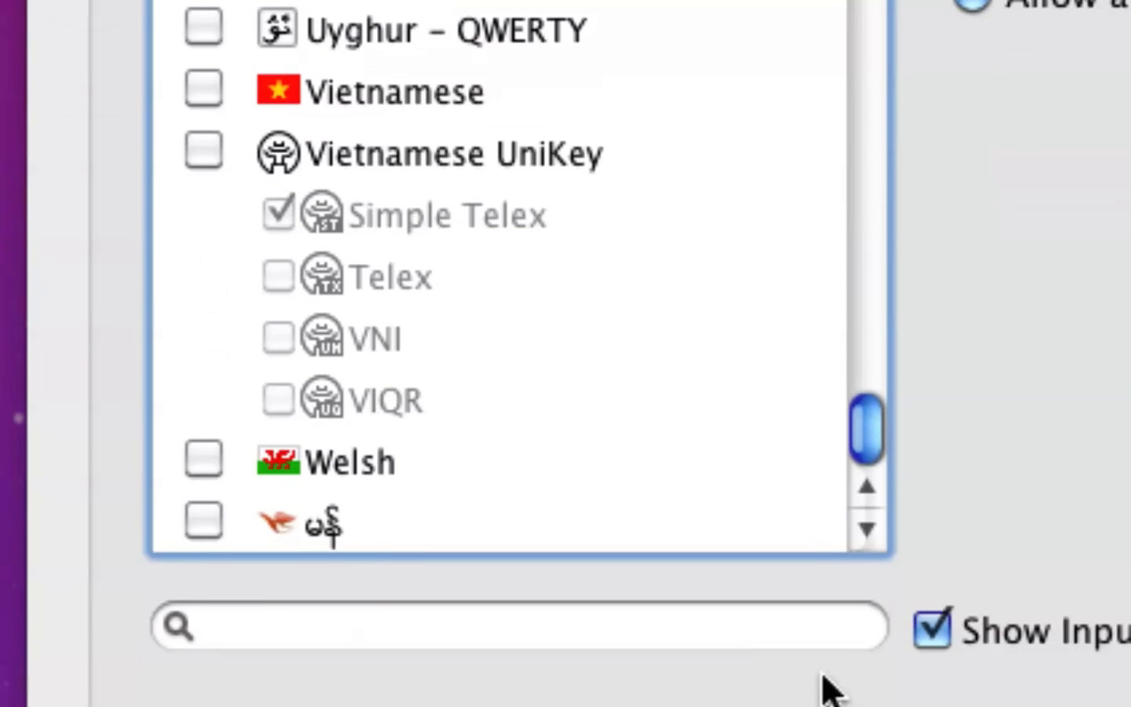
{"action": "left_click", "coordinate": [204, 520]}
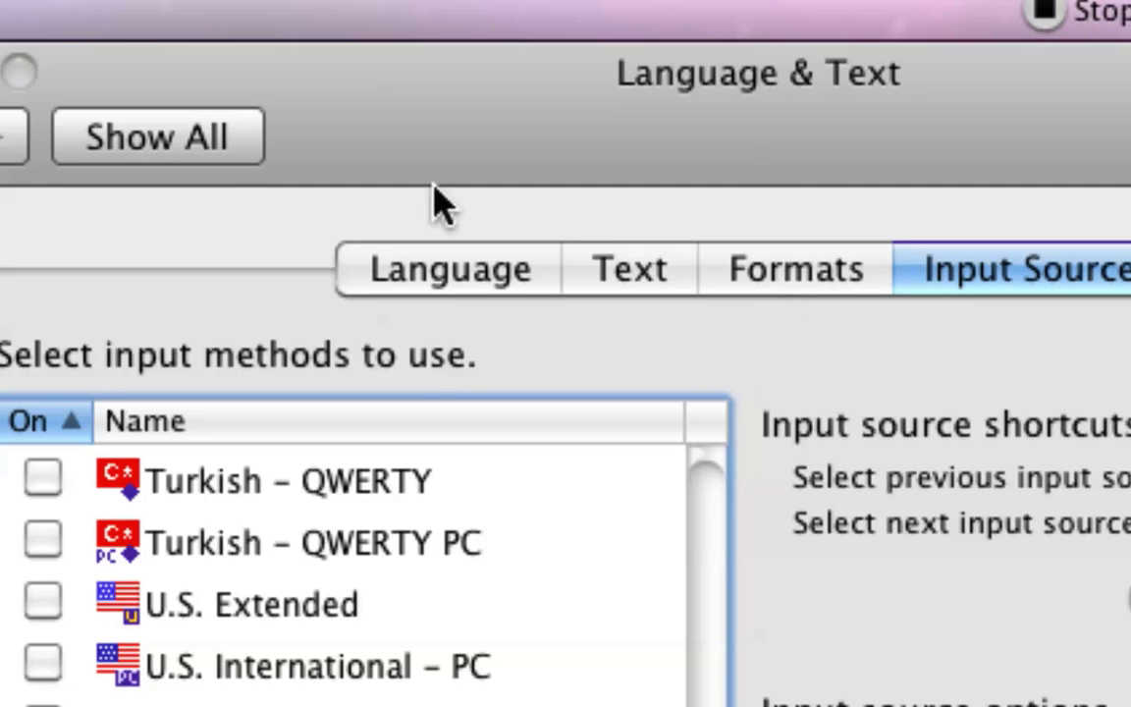
{"action": "left_click", "coordinate": [110, 137]}
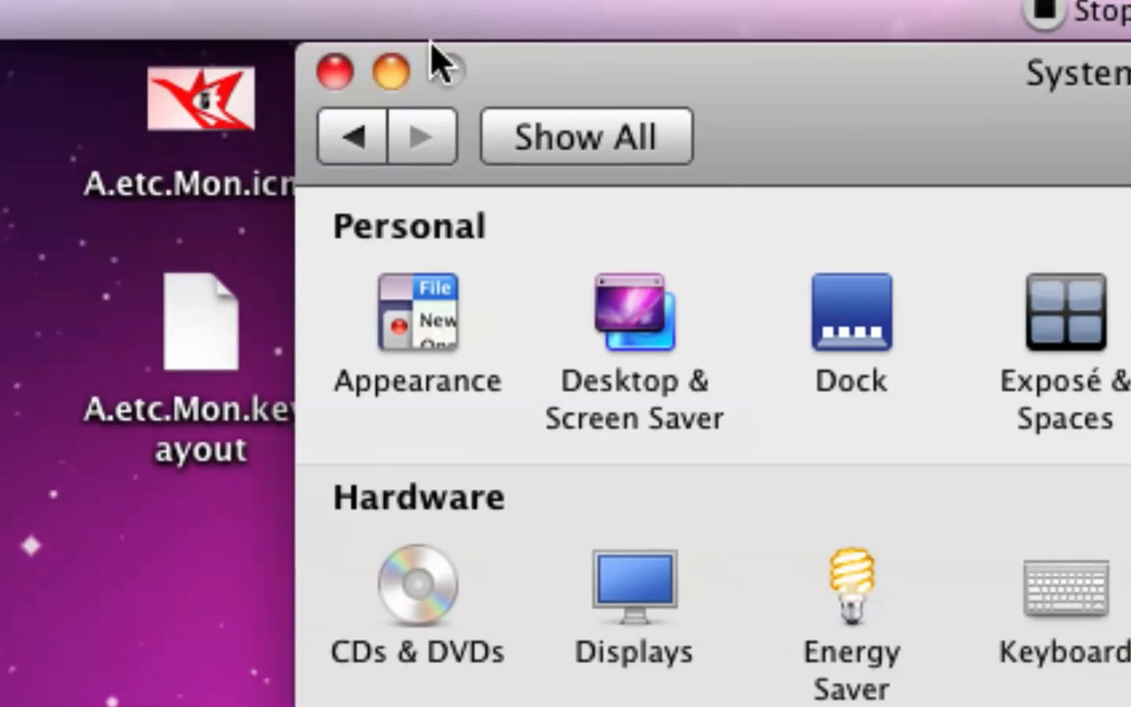
{"action": "left_click", "coordinate": [334, 69]}
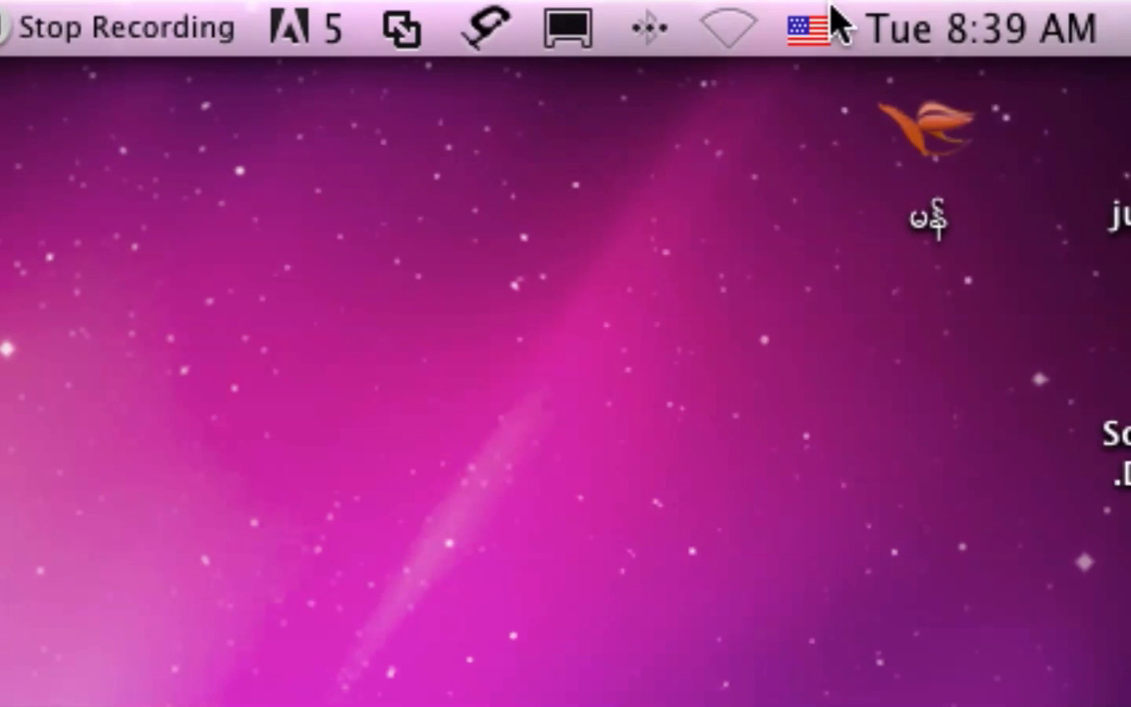
Step: Try out the new layouts by switching the input source to A.alphaMon, to မန်, and back to U.S
{"action": "left_click", "coordinate": [823, 22]}
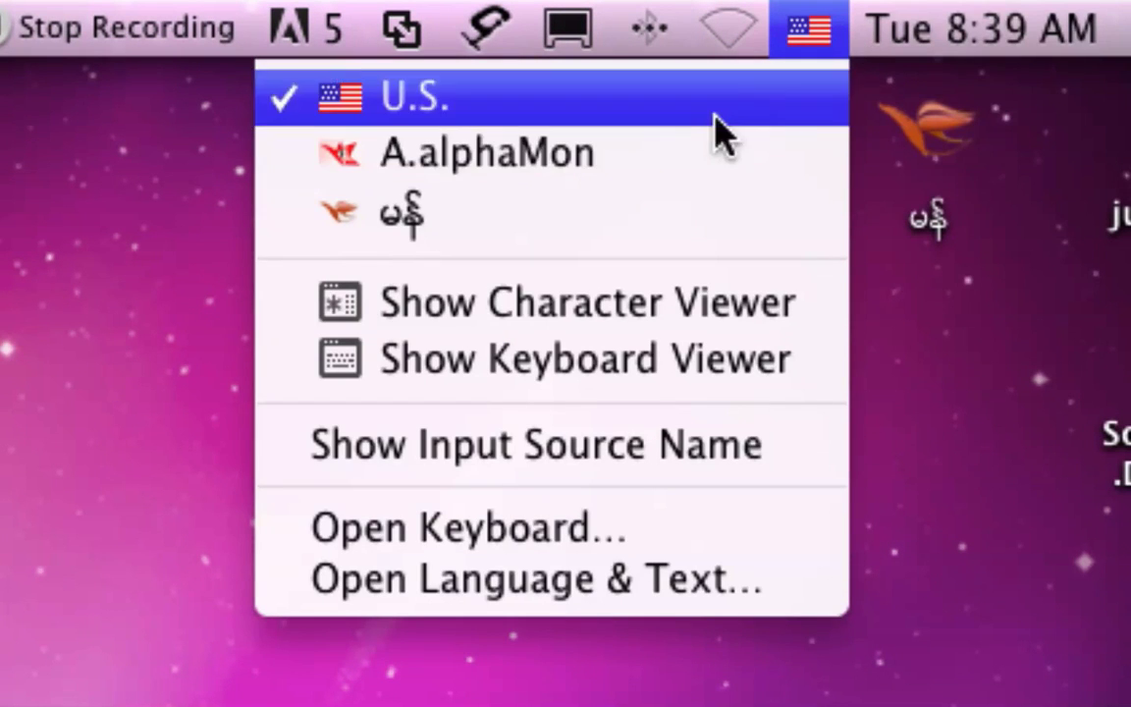
{"action": "left_click", "coordinate": [667, 167]}
{"action": "left_click", "coordinate": [820, 27]}
{"action": "left_click", "coordinate": [613, 212]}
{"action": "left_click", "coordinate": [727, 28]}
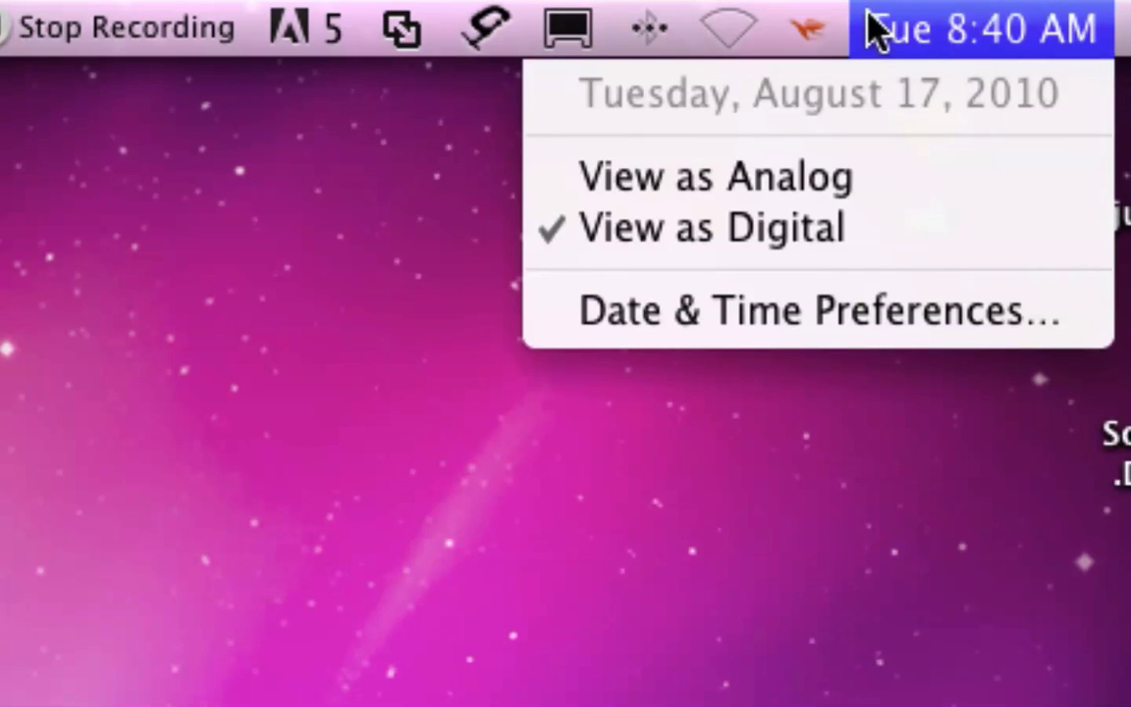
{"action": "mouse_move", "coordinate": [811, 30]}
{"action": "left_click", "coordinate": [818, 93]}
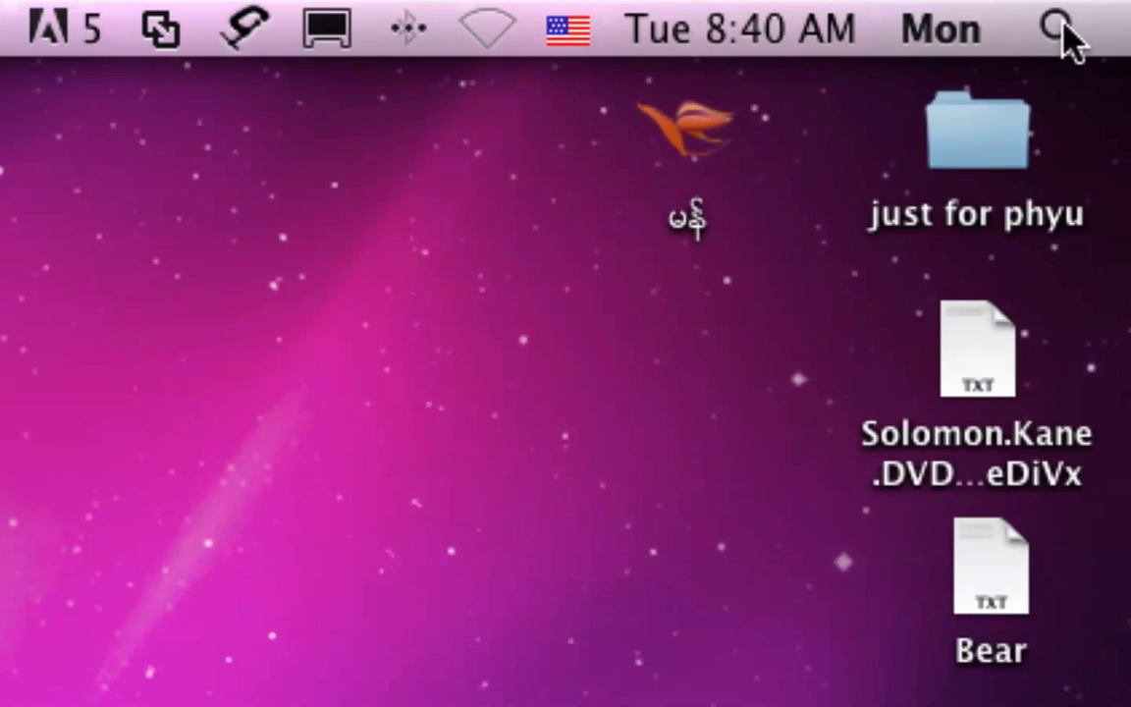
Step: Find TextEdit with a Spotlight search for "text", open it, and move the Untitled window up to just below the menu bar
{"action": "left_click", "coordinate": [1057, 27]}
{"action": "type", "text": "qu"}
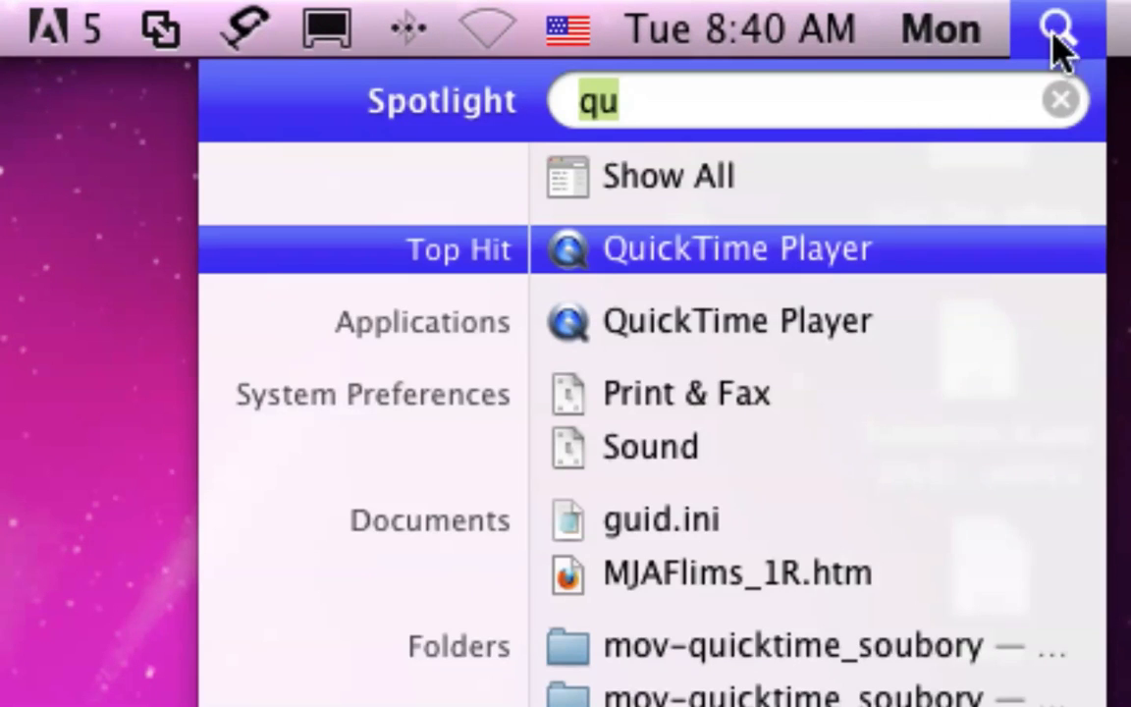
{"action": "type", "text": "text"}
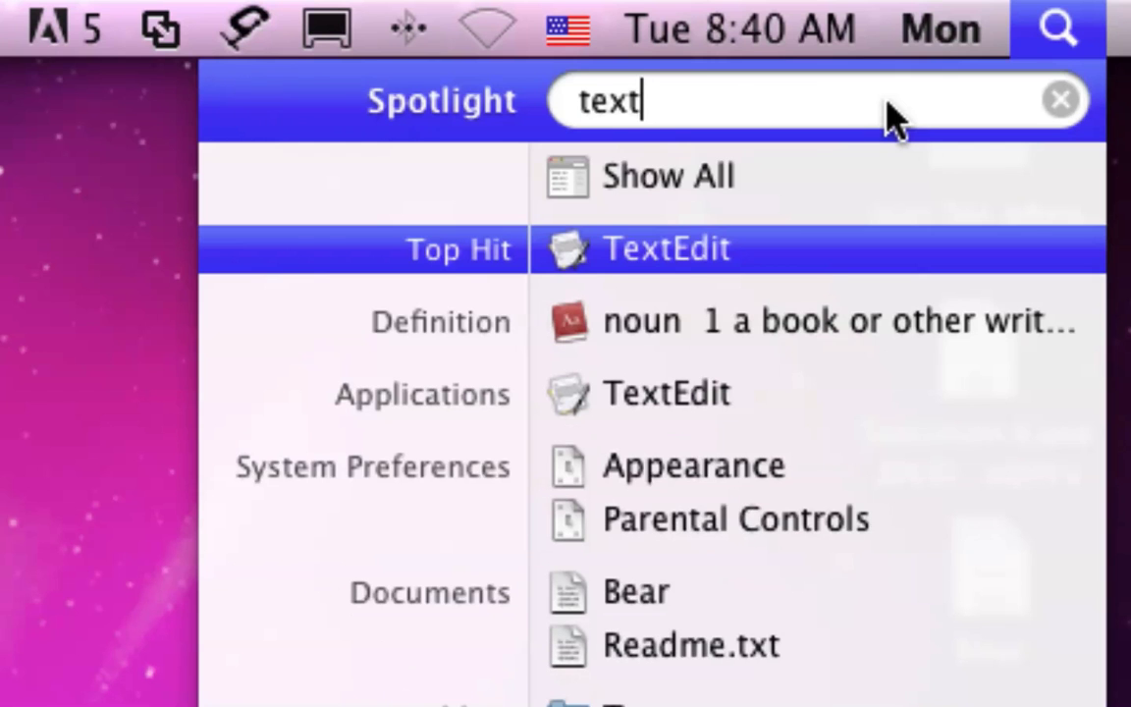
{"action": "left_click", "coordinate": [676, 253]}
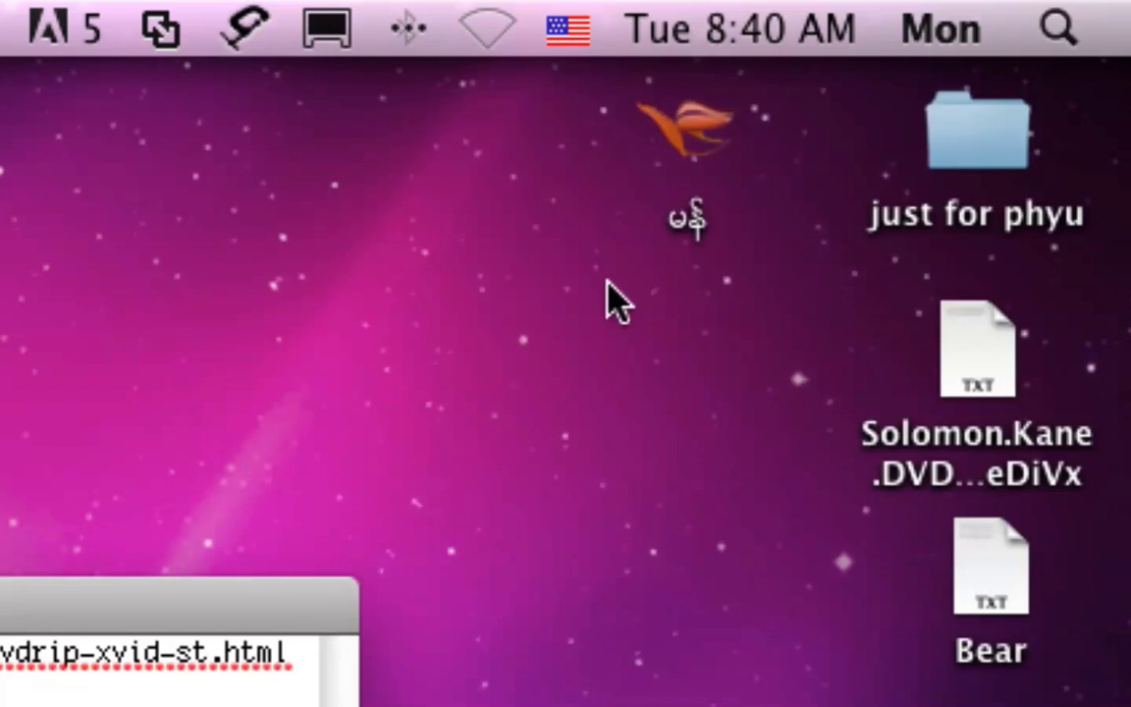
{"action": "left_click_drag", "start_coordinate": [146, 614], "coordinate": [525, 155]}
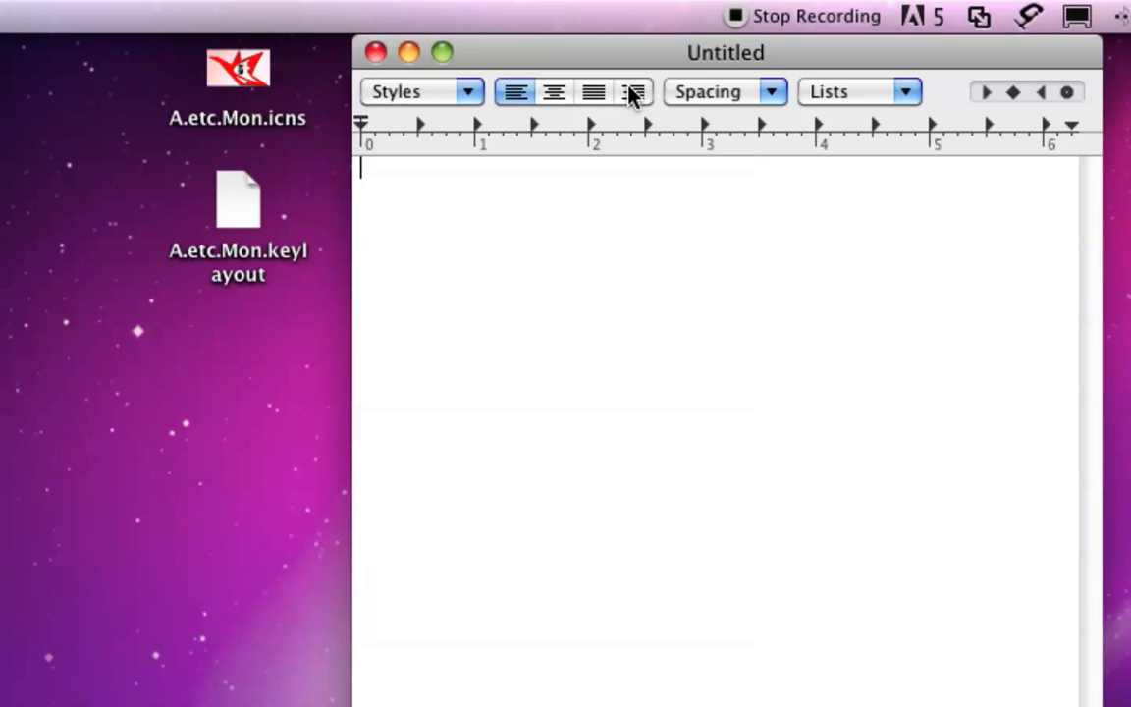
{"action": "left_click_drag", "start_coordinate": [629, 52], "coordinate": [339, 54]}
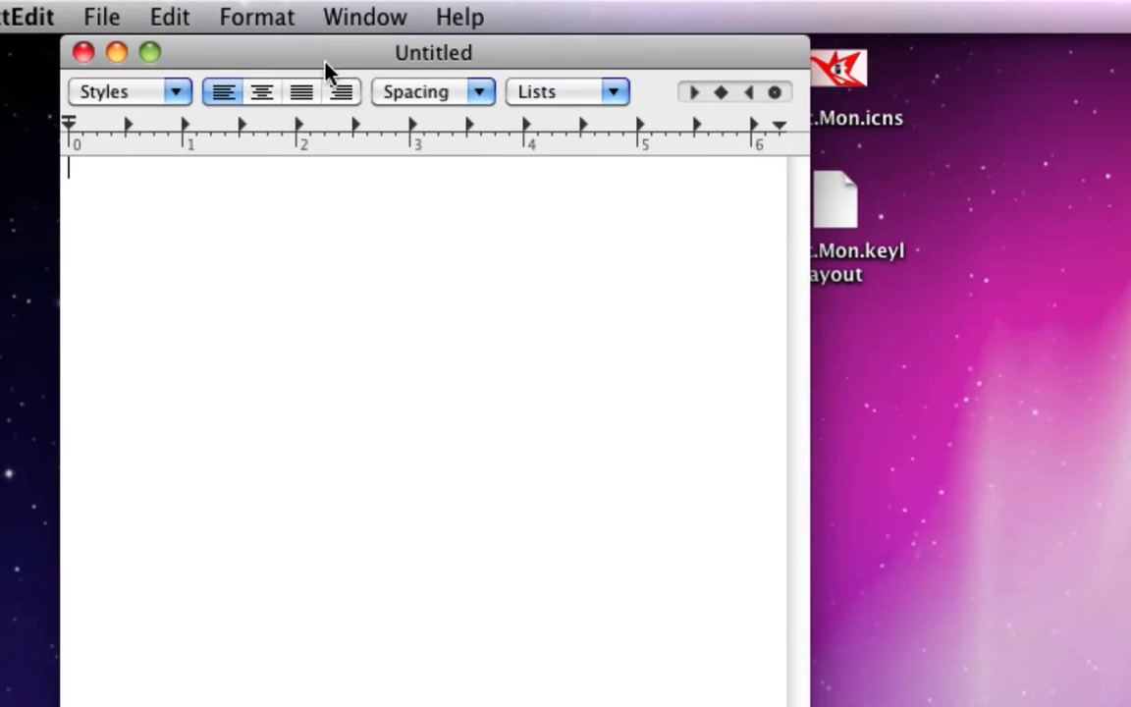
Step: Show the Fonts window and move the Untitled document window below it
{"action": "left_click", "coordinate": [263, 24]}
{"action": "mouse_move", "coordinate": [275, 57]}
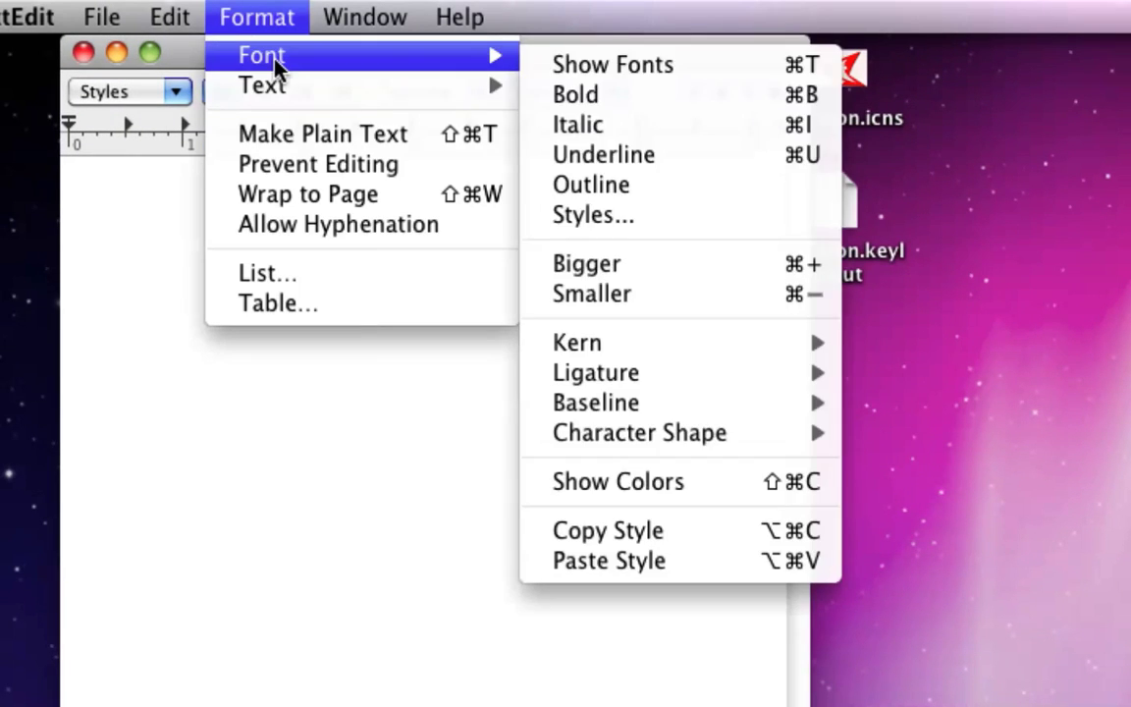
{"action": "left_click", "coordinate": [634, 66]}
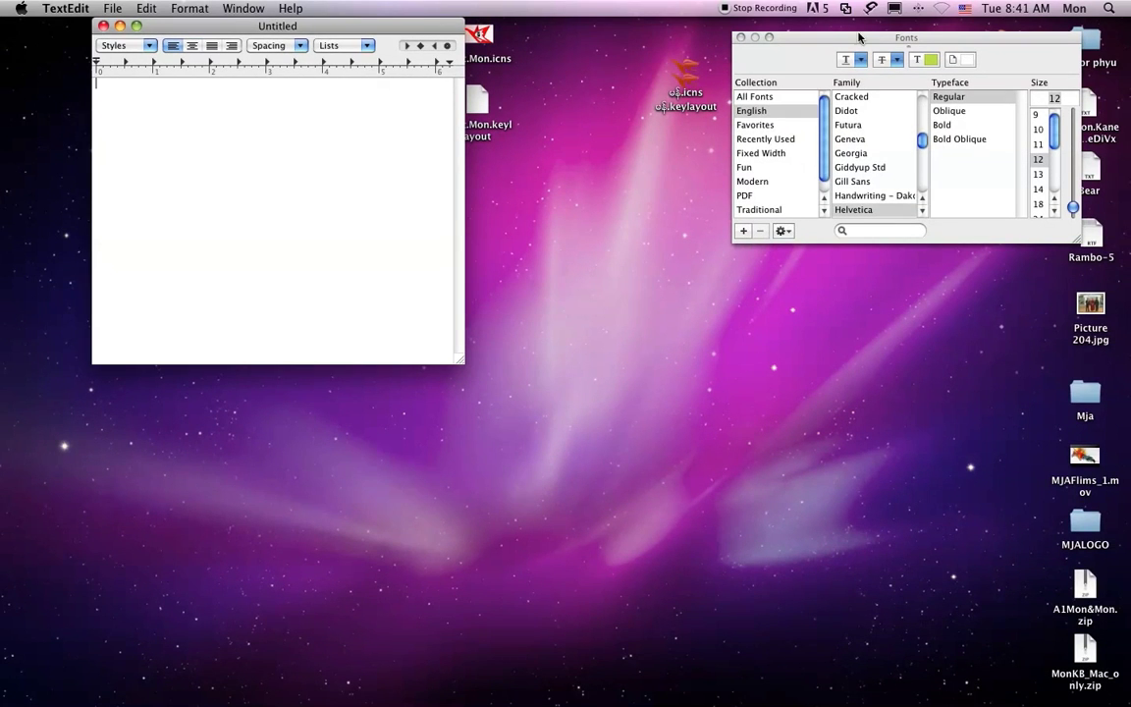
{"action": "left_click_drag", "start_coordinate": [195, 21], "coordinate": [798, 275]}
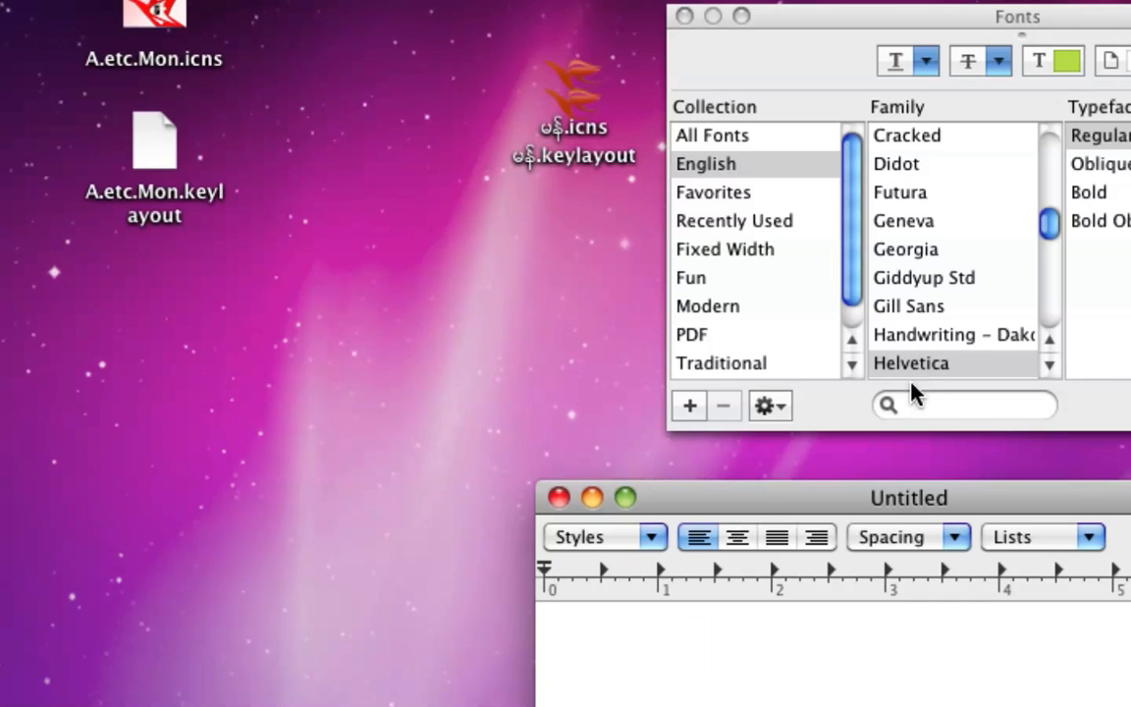
Step: Search the fonts for "A1" and choose the A1Mon family
{"action": "left_click", "coordinate": [917, 407]}
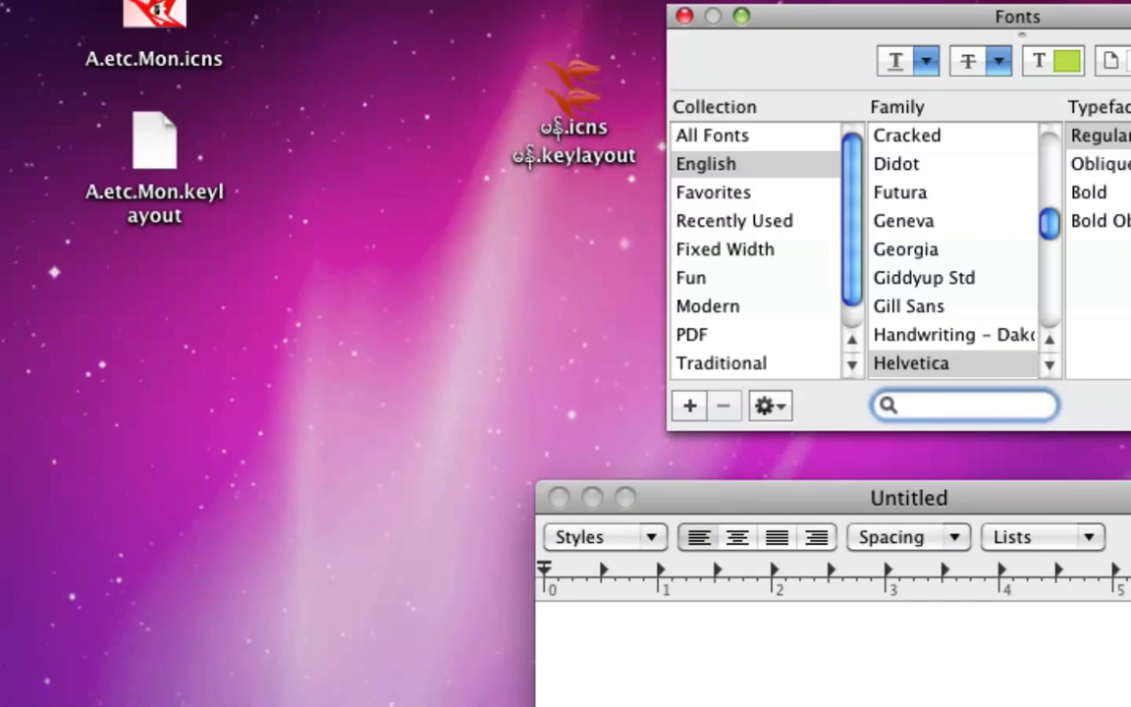
{"action": "type", "text": "A1"}
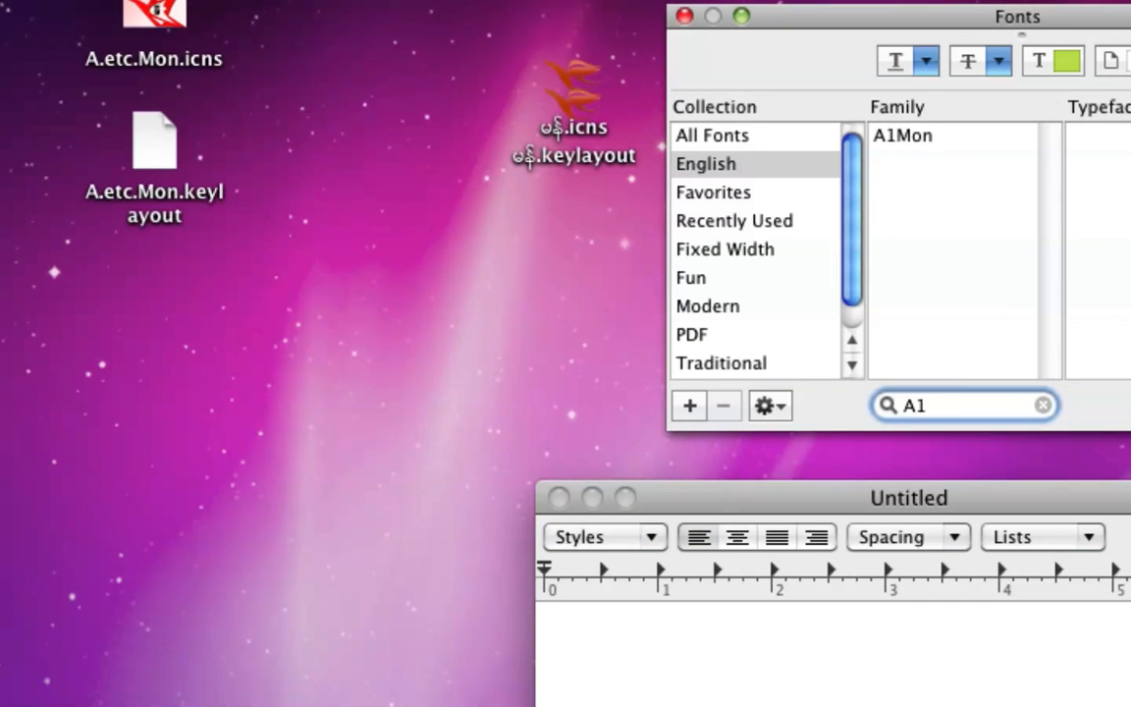
{"action": "left_click", "coordinate": [903, 139]}
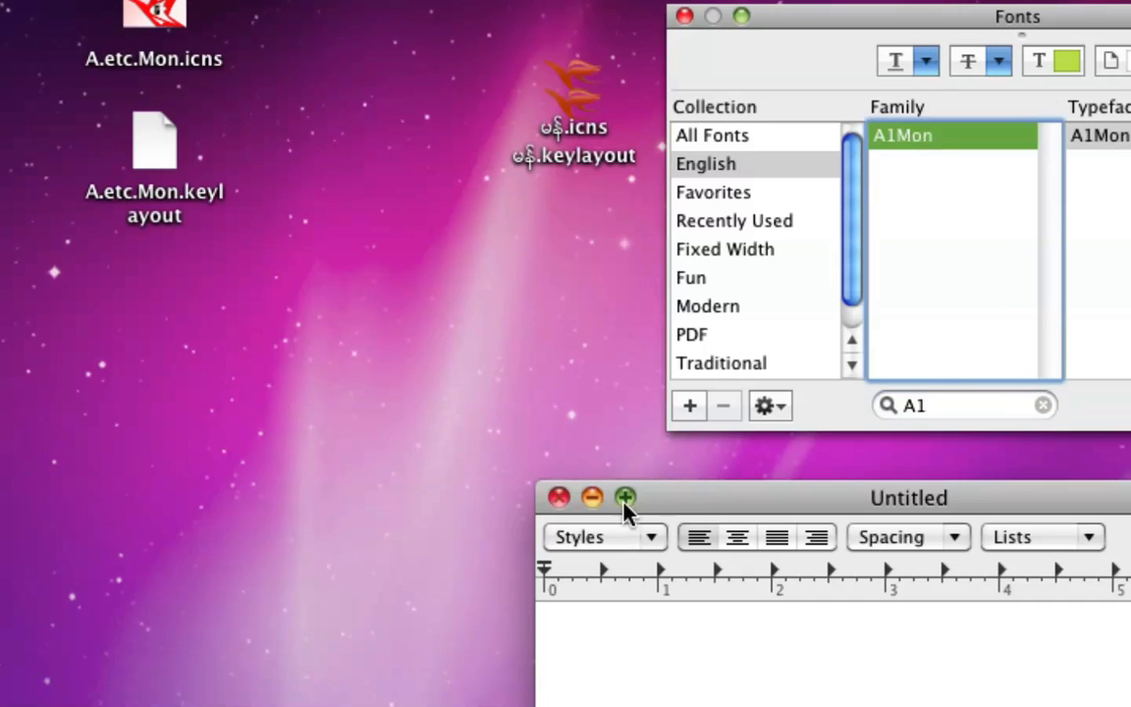
Step: Rearrange the windows so the Untitled document sits just below the menu bar with the Fonts window over its lower part
{"action": "left_click_drag", "start_coordinate": [677, 506], "coordinate": [229, 78]}
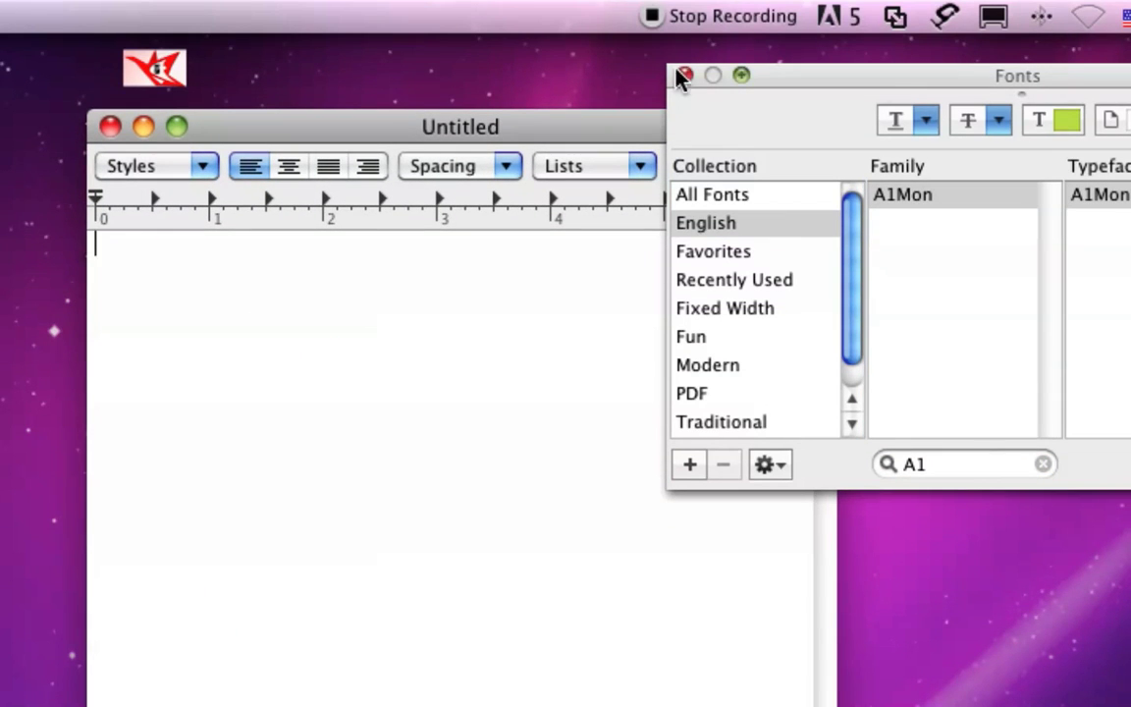
{"action": "left_click_drag", "start_coordinate": [790, 76], "coordinate": [525, 463]}
{"action": "left_click_drag", "start_coordinate": [469, 130], "coordinate": [883, 51]}
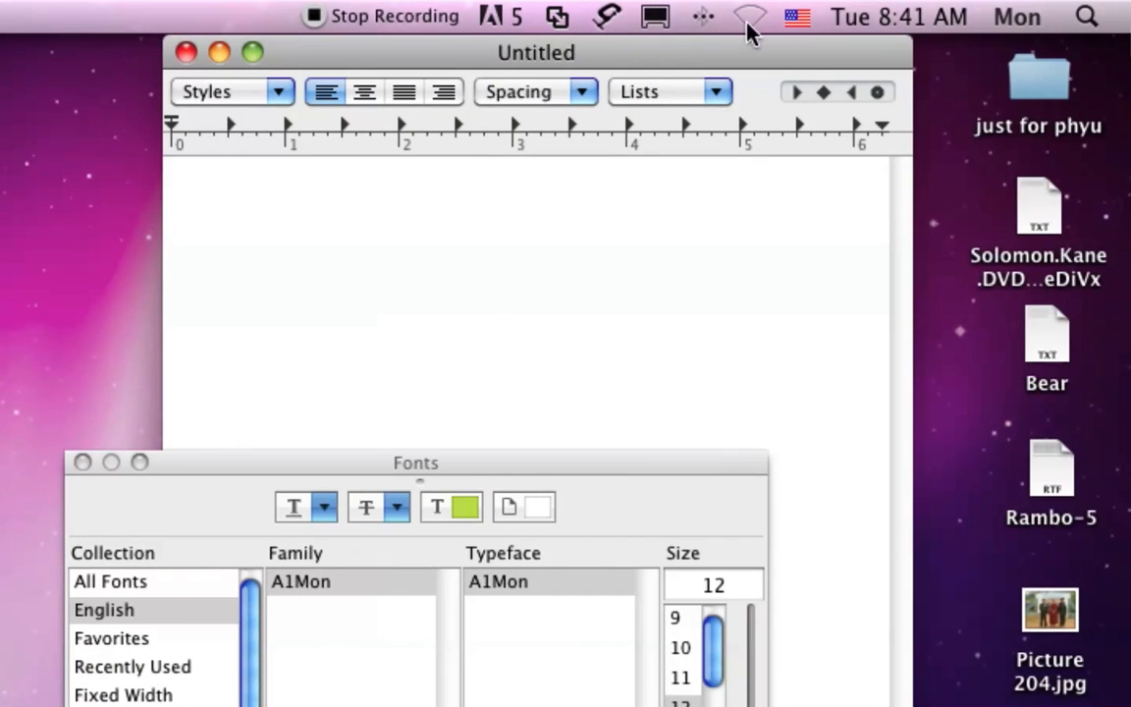
Step: Switch the input source to A.alphaMon and write တ္ၚဲကောန်ဂကူမန် in the Untitled document
{"action": "left_click", "coordinate": [797, 17]}
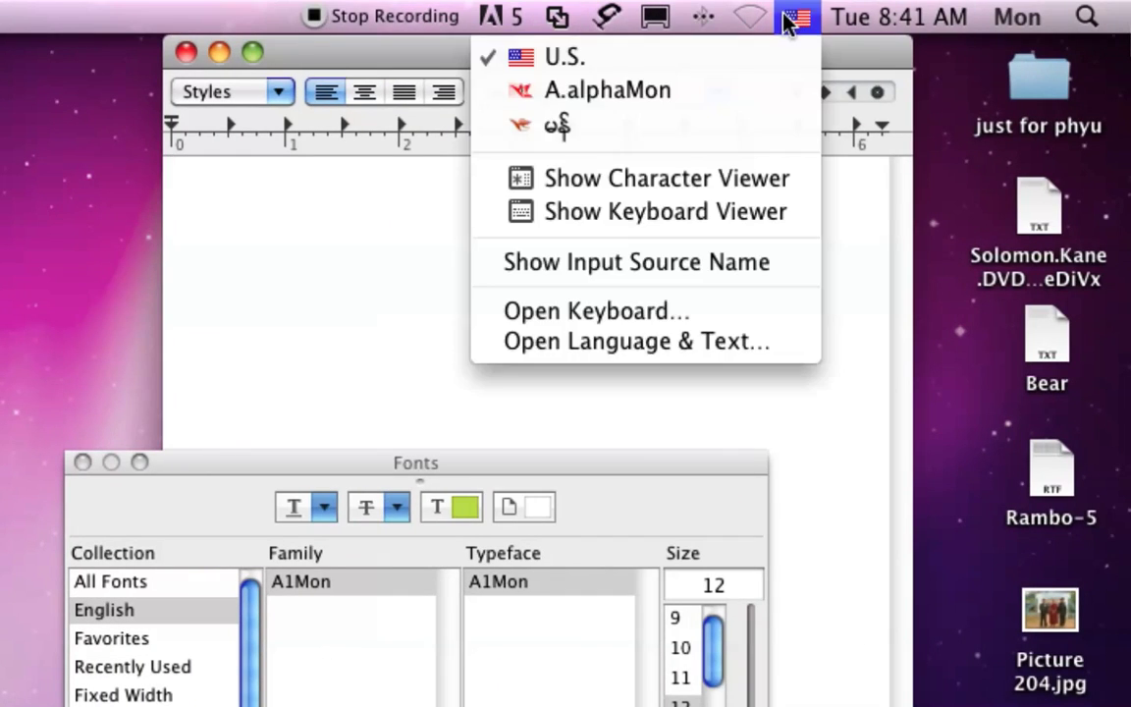
{"action": "left_click", "coordinate": [687, 93]}
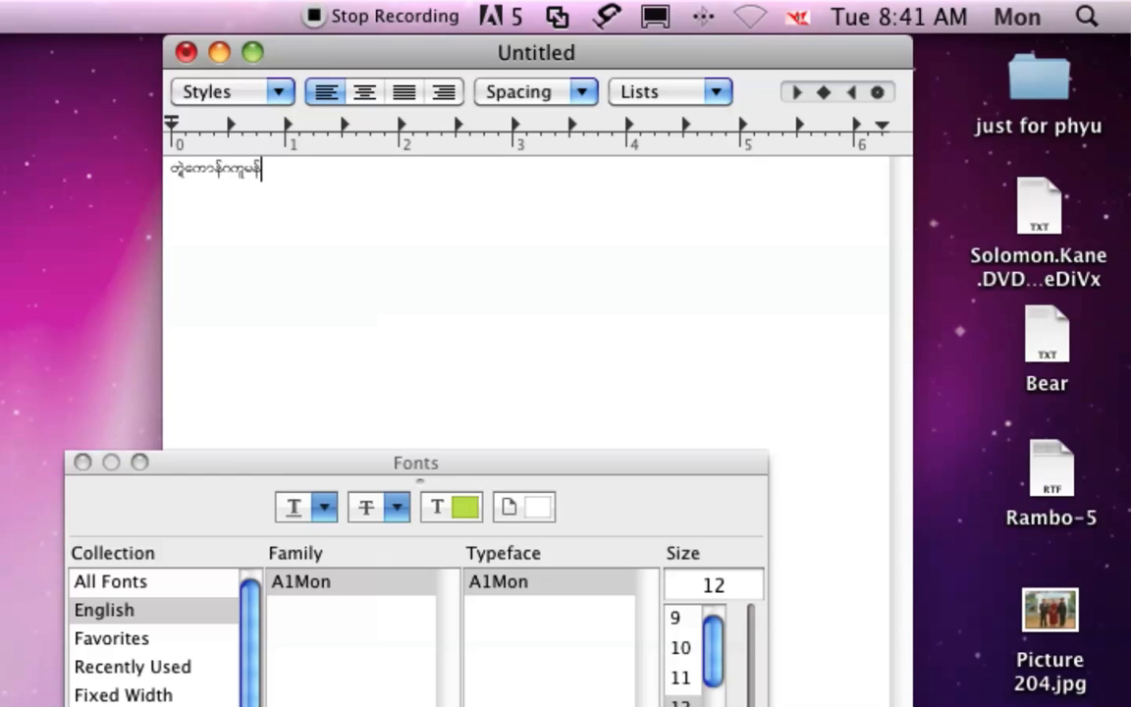
Step: Set the whole Mon text to size 42, reselect it, and move the Fonts window up to just beneath it
{"action": "key", "text": "super+a"}
{"action": "left_click_drag", "start_coordinate": [751, 706], "coordinate": [751, 703]}
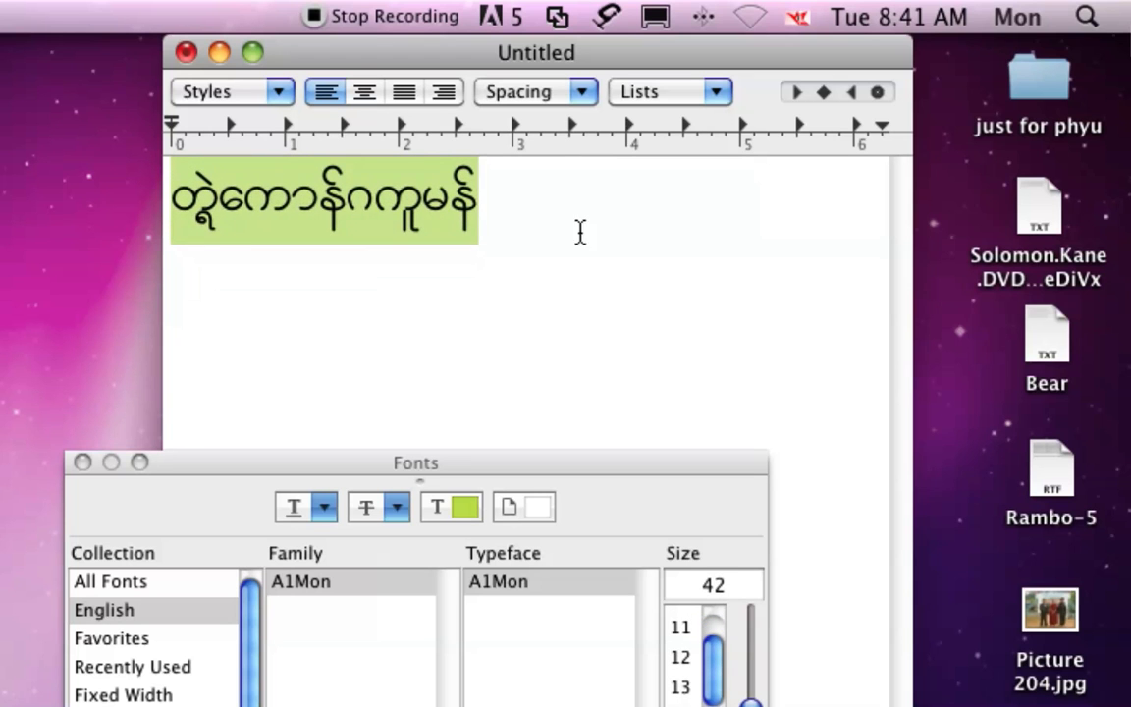
{"action": "left_click", "coordinate": [506, 193]}
{"action": "left_click_drag", "start_coordinate": [614, 196], "coordinate": [175, 201]}
{"action": "left_click_drag", "start_coordinate": [346, 464], "coordinate": [375, 279]}
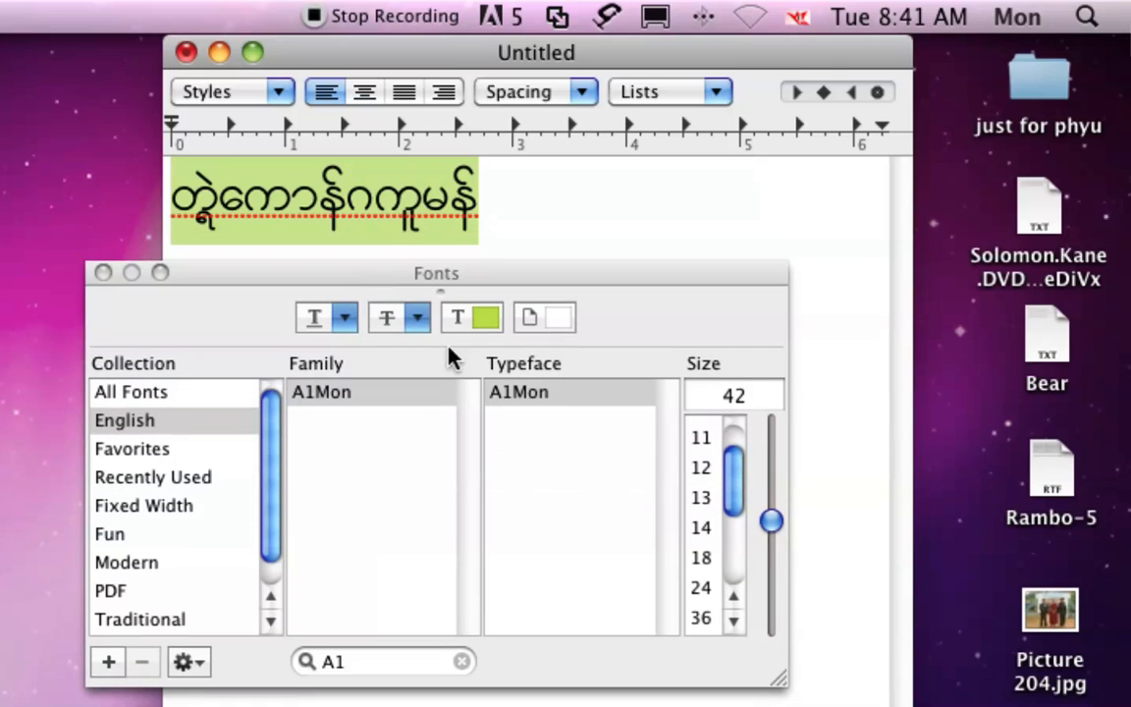
Step: Search the fonts for "Ac7", shorten the search to "Ac", and apply the AC3Mon family to the selected Mon text
{"action": "left_click", "coordinate": [348, 661]}
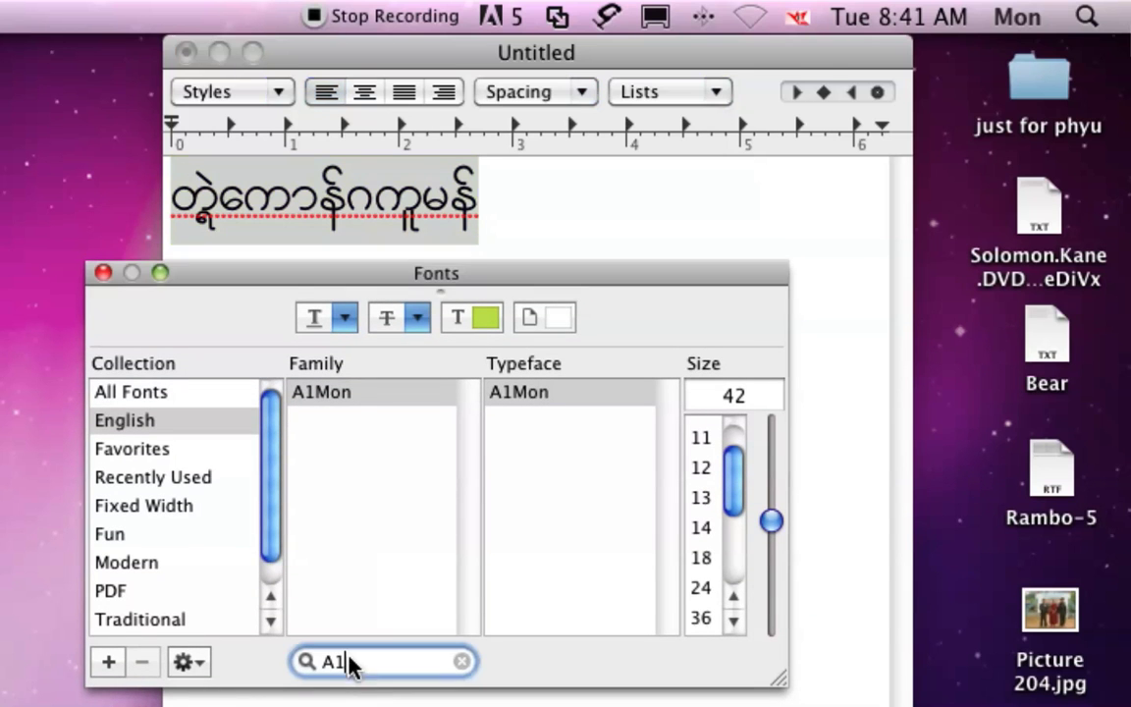
{"action": "key", "text": "BackSpace"}
{"action": "type", "text": "c"}
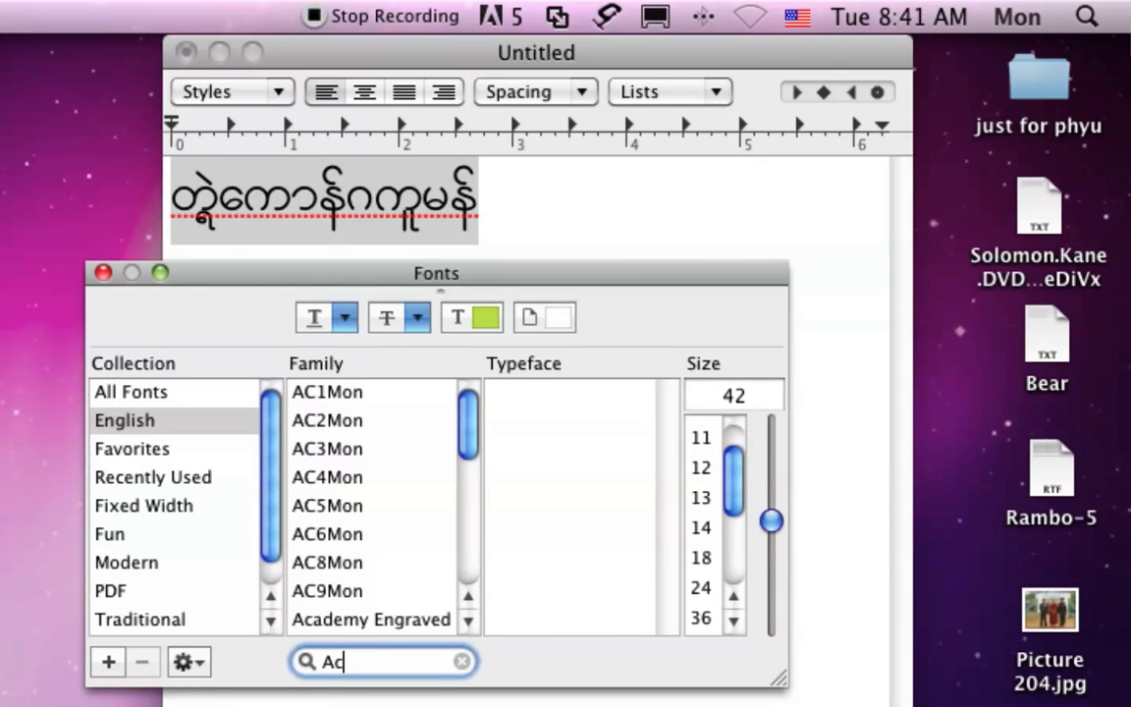
{"action": "type", "text": "7"}
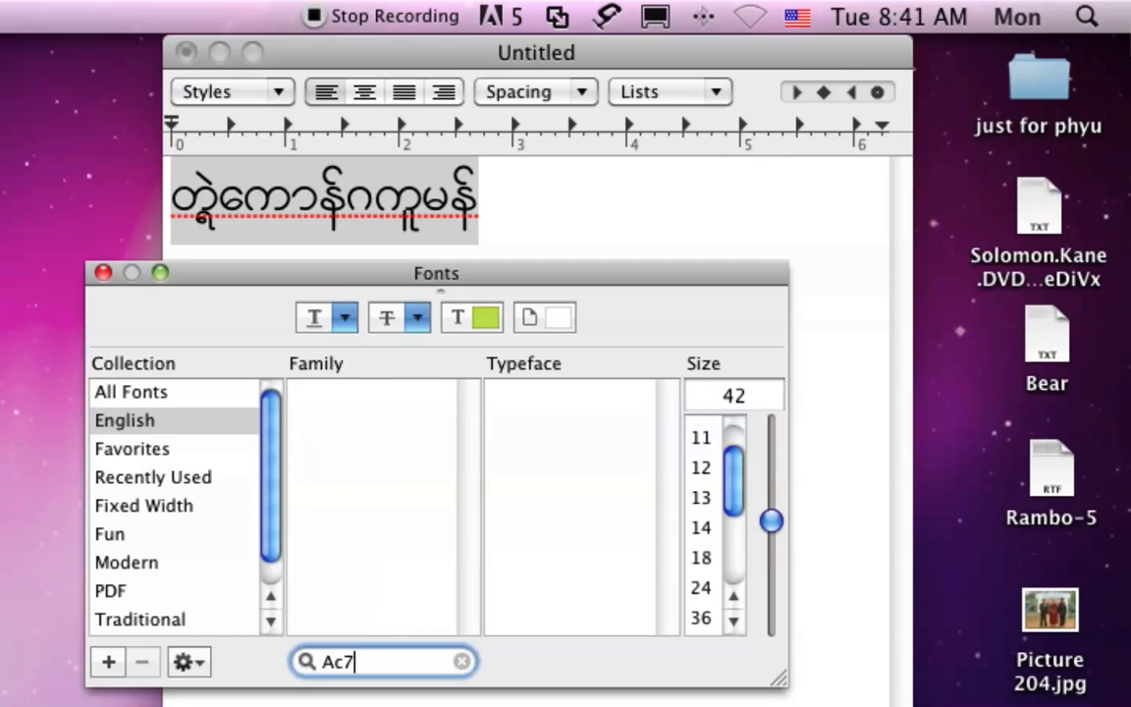
{"action": "double_click", "coordinate": [374, 667]}
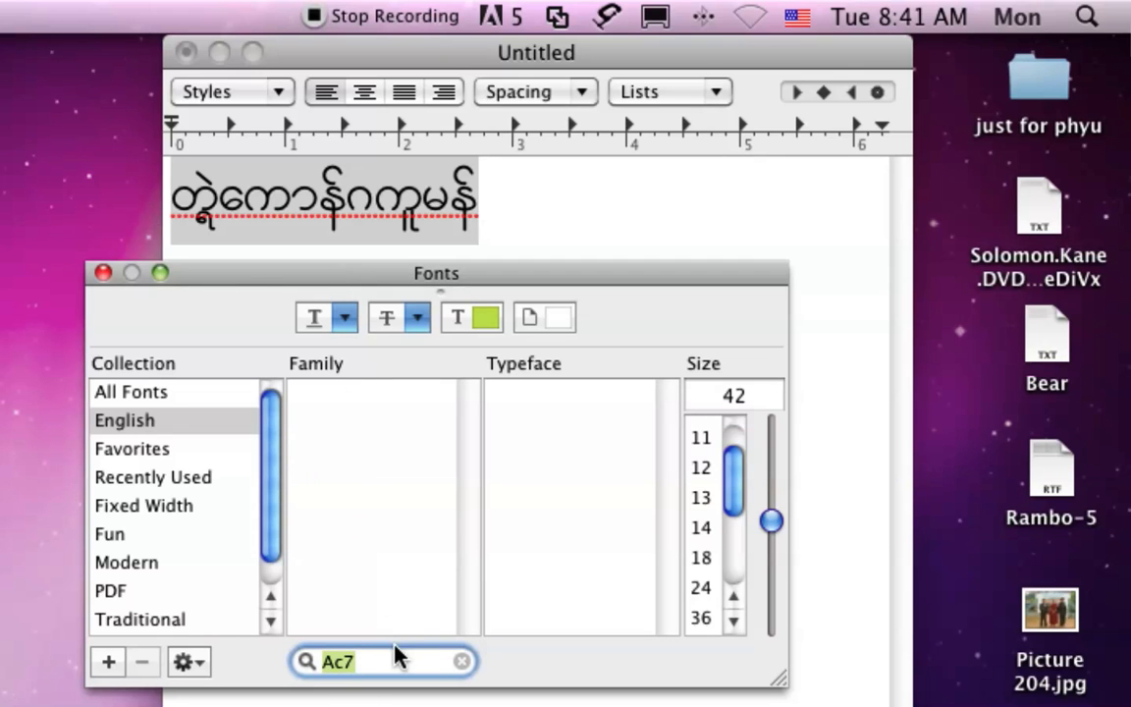
{"action": "key", "text": "Right"}
{"action": "key", "text": "BackSpace"}
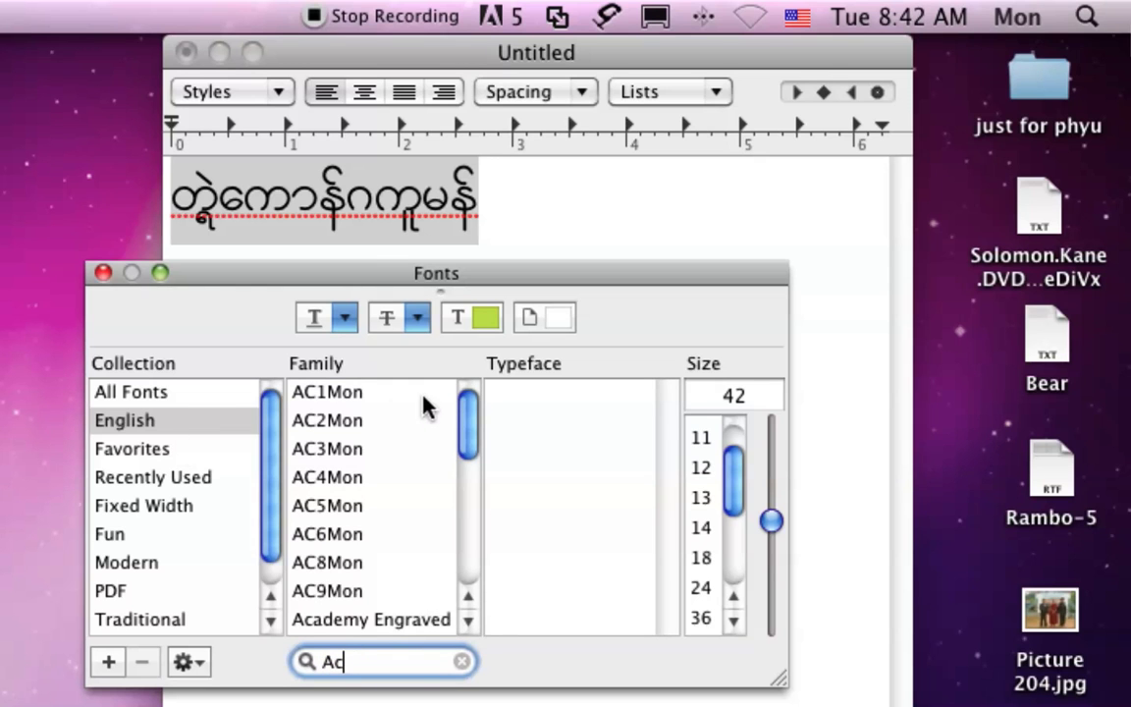
{"action": "left_click", "coordinate": [334, 451]}
Step: Move the Fonts window slightly further down from the Mon text and enlarge that text to size 51
{"action": "left_click_drag", "start_coordinate": [385, 295], "coordinate": [389, 335]}
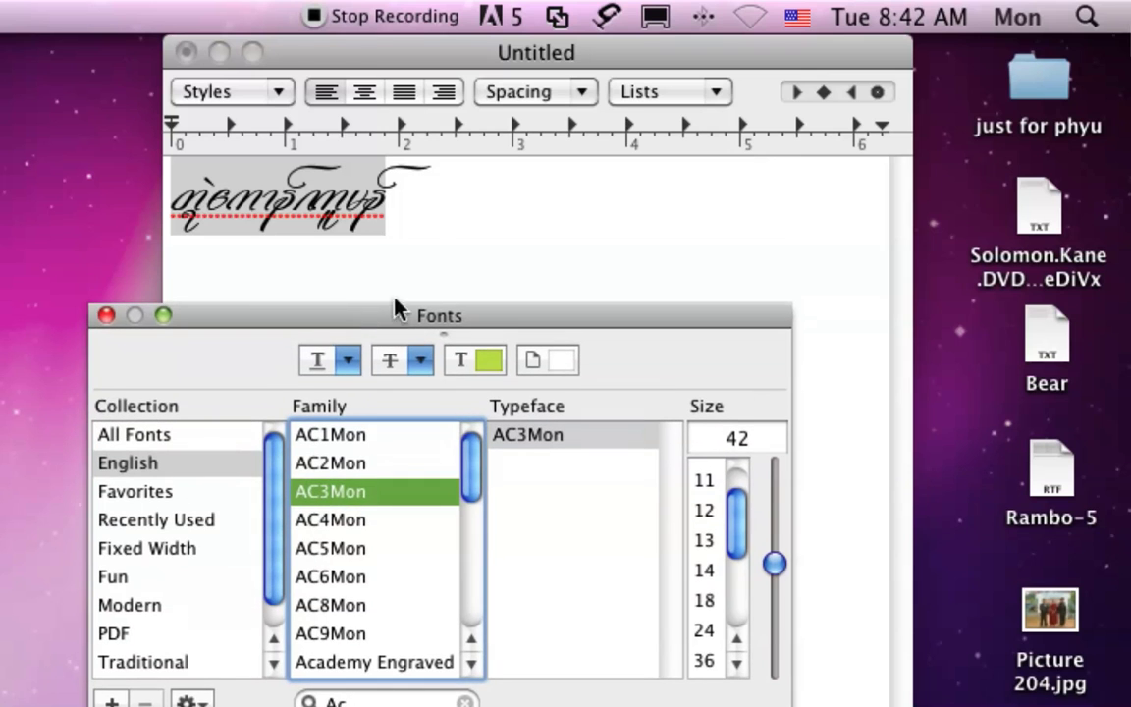
{"action": "left_click", "coordinate": [425, 214]}
{"action": "key", "text": "super+plus"}
{"action": "key", "text": "super+plus"}
{"action": "key", "text": "super+plus"}
{"action": "key", "text": "super+plus"}
{"action": "key", "text": "super+plus"}
{"action": "key", "text": "super+plus"}
{"action": "key", "text": "super+plus"}
{"action": "key", "text": "super+plus"}
{"action": "key", "text": "super+plus"}
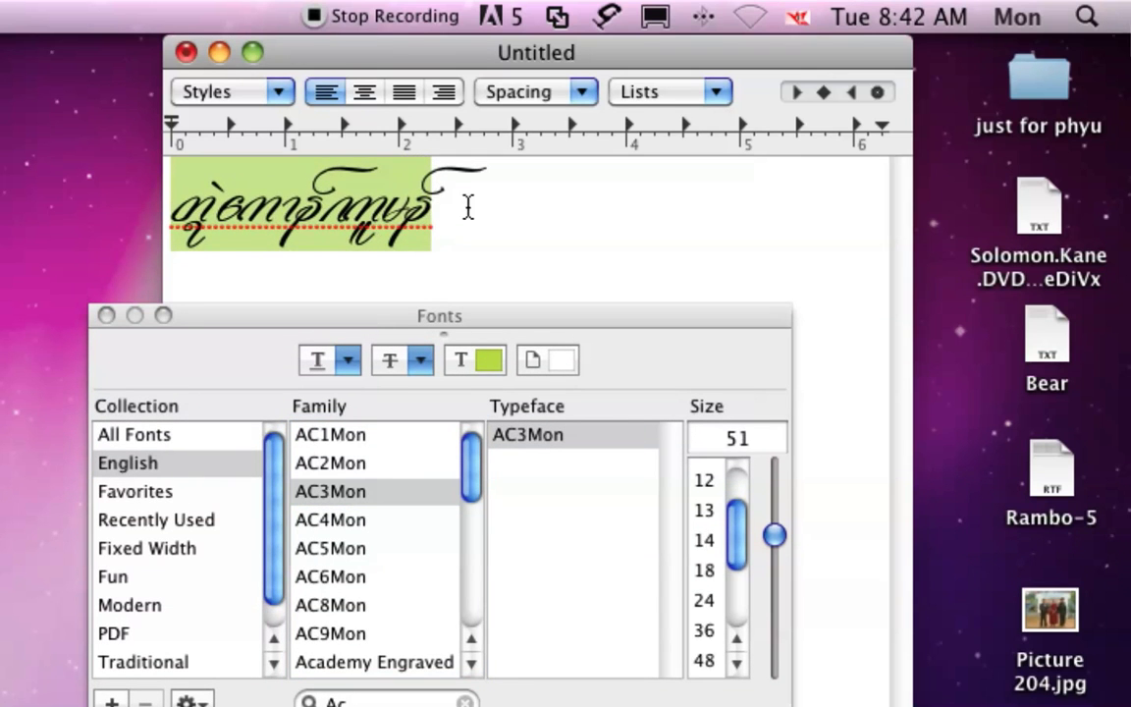
Step: Clear the document, switch the input source to မန်, and write တ္ၚဲကောန်ဂကူမန်
{"action": "key", "text": "BackSpace"}
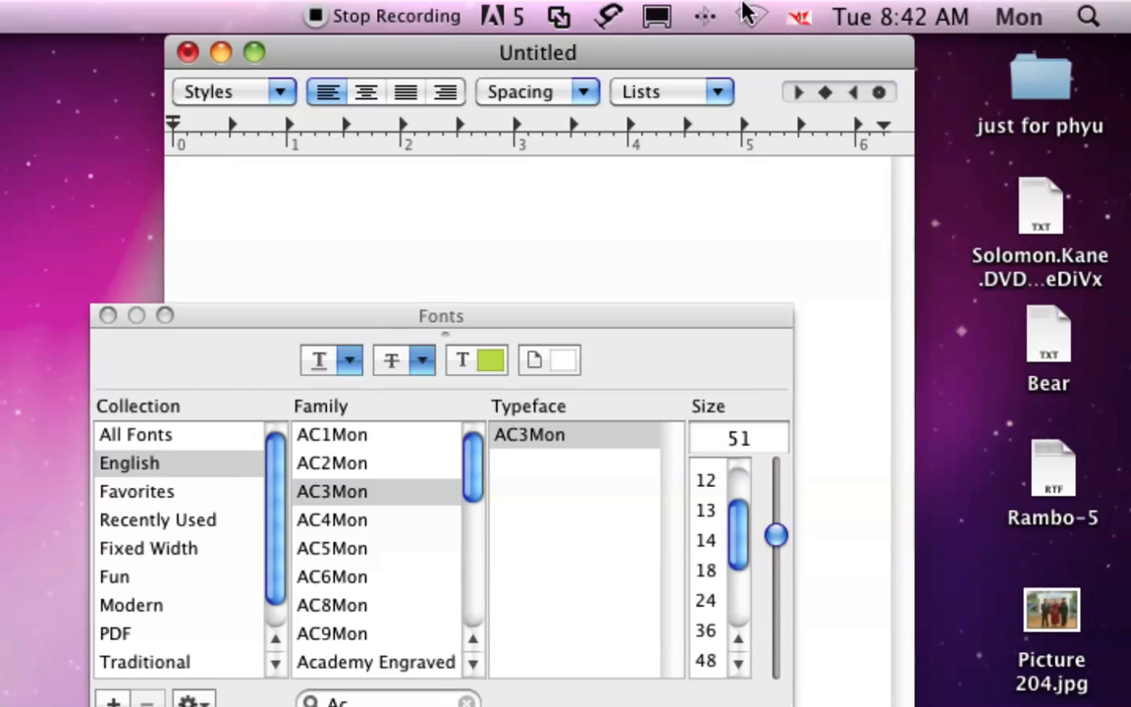
{"action": "left_click", "coordinate": [799, 17]}
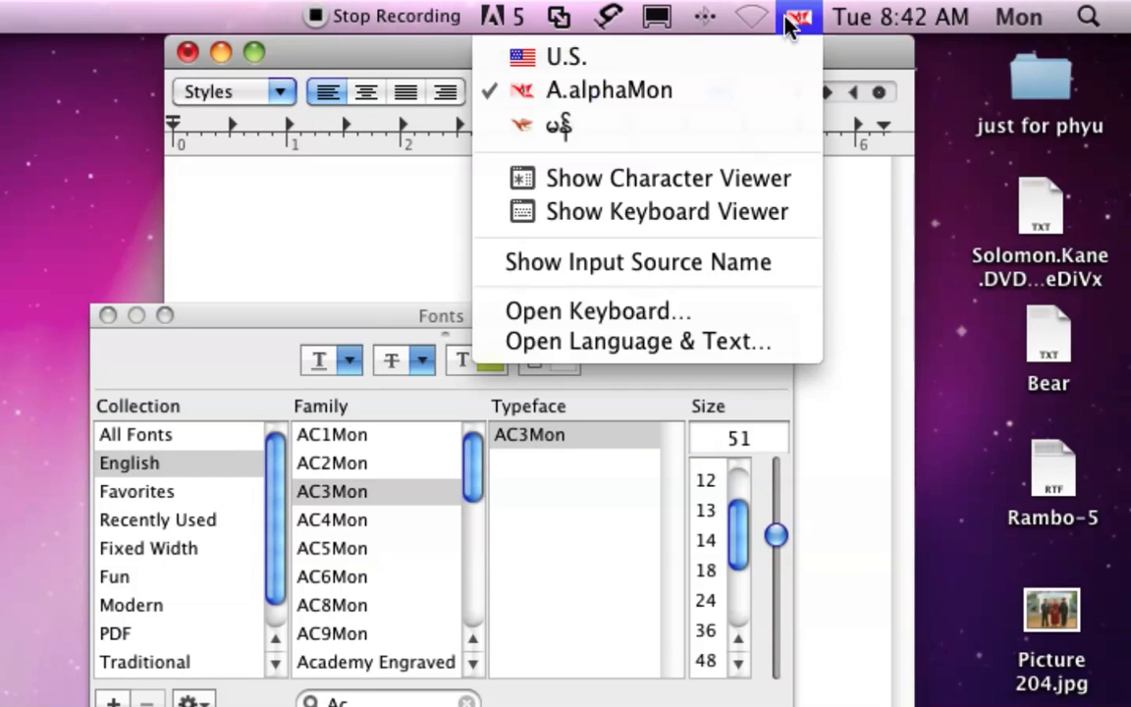
{"action": "left_click", "coordinate": [769, 120]}
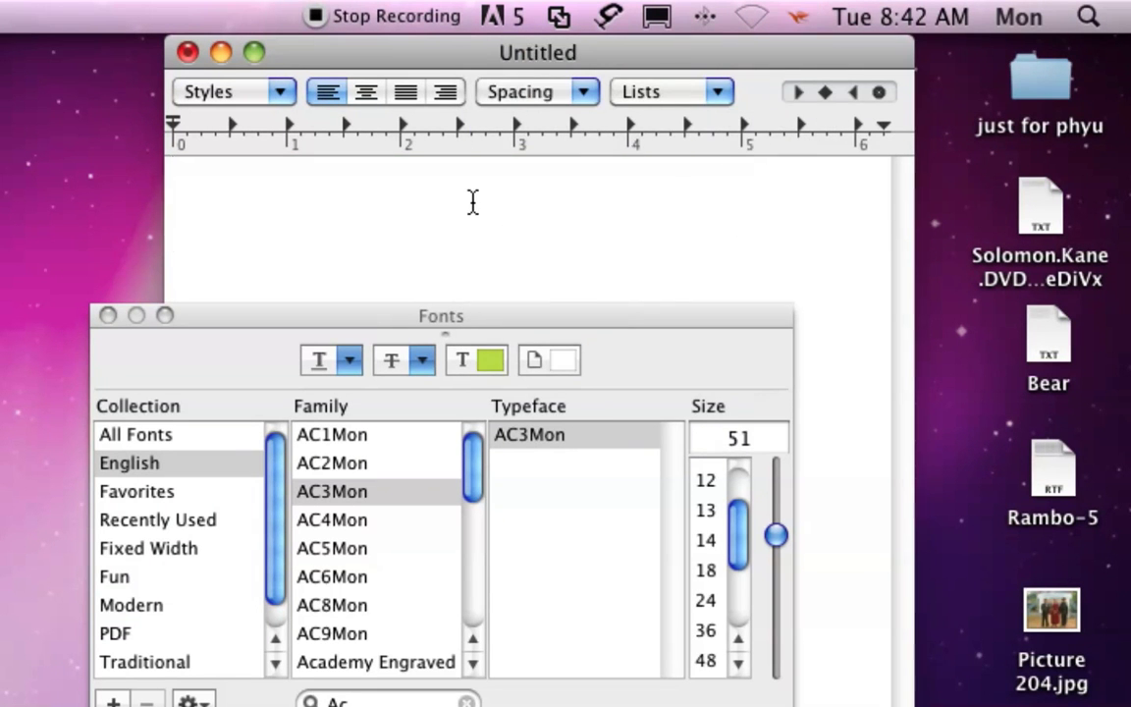
{"action": "type", "text": "ထကောန်"}
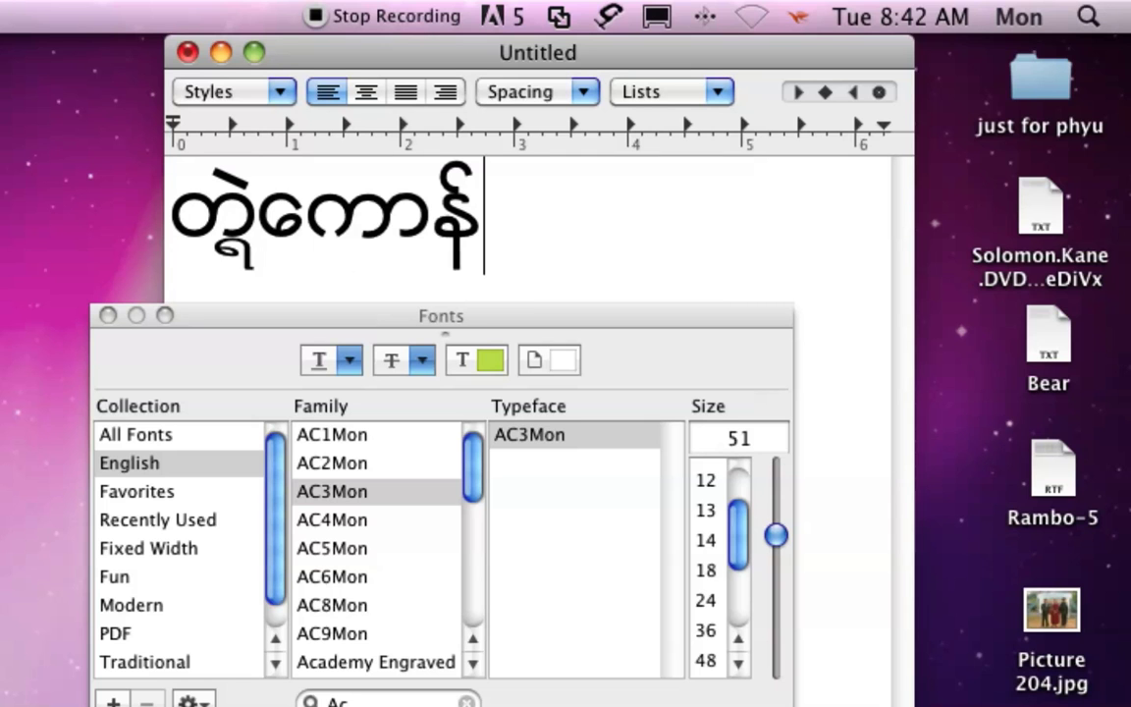
{"action": "type", "text": "ဂကူမန်"}
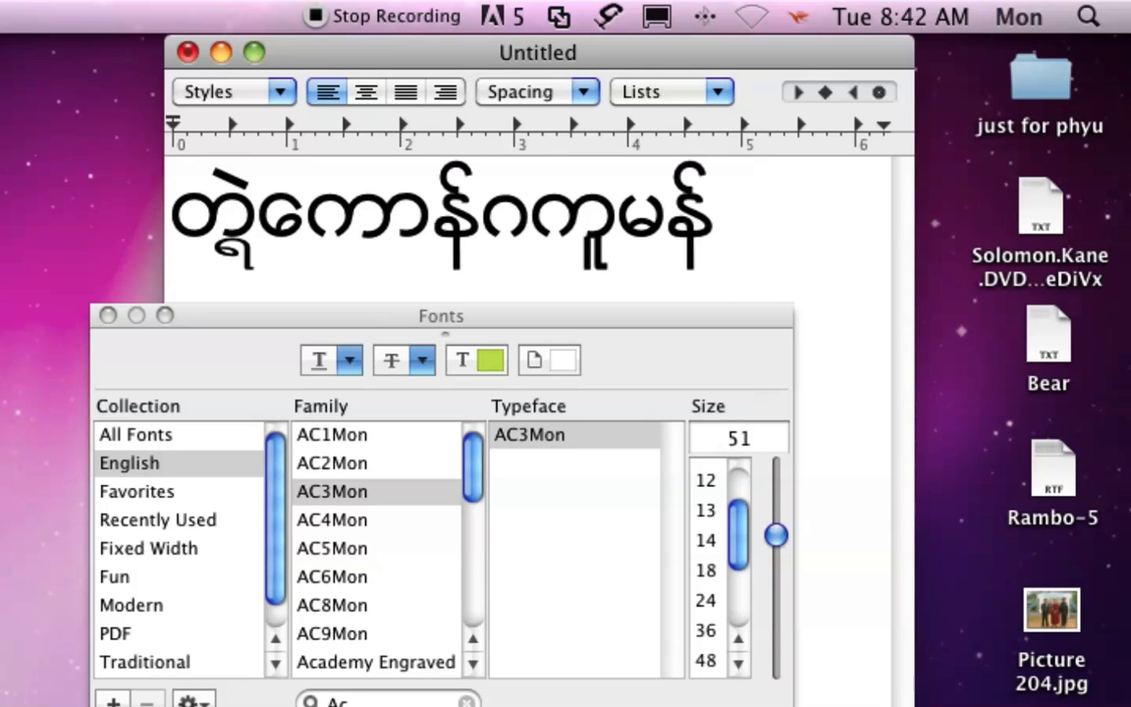
Step: Replace the document's text with a Mon test phrase beginning တက်လိက်, and delete it again
{"action": "key", "text": "super+a"}
{"action": "key", "text": "BackSpace"}
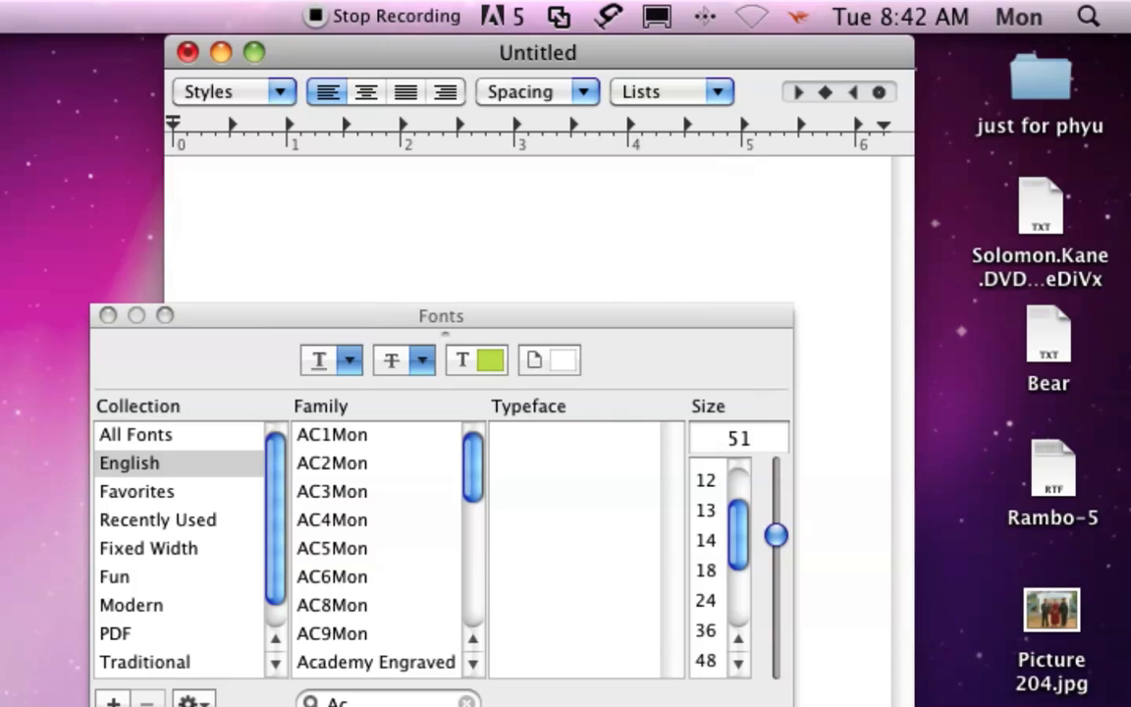
{"action": "type", "text": "တက်လိက်"}
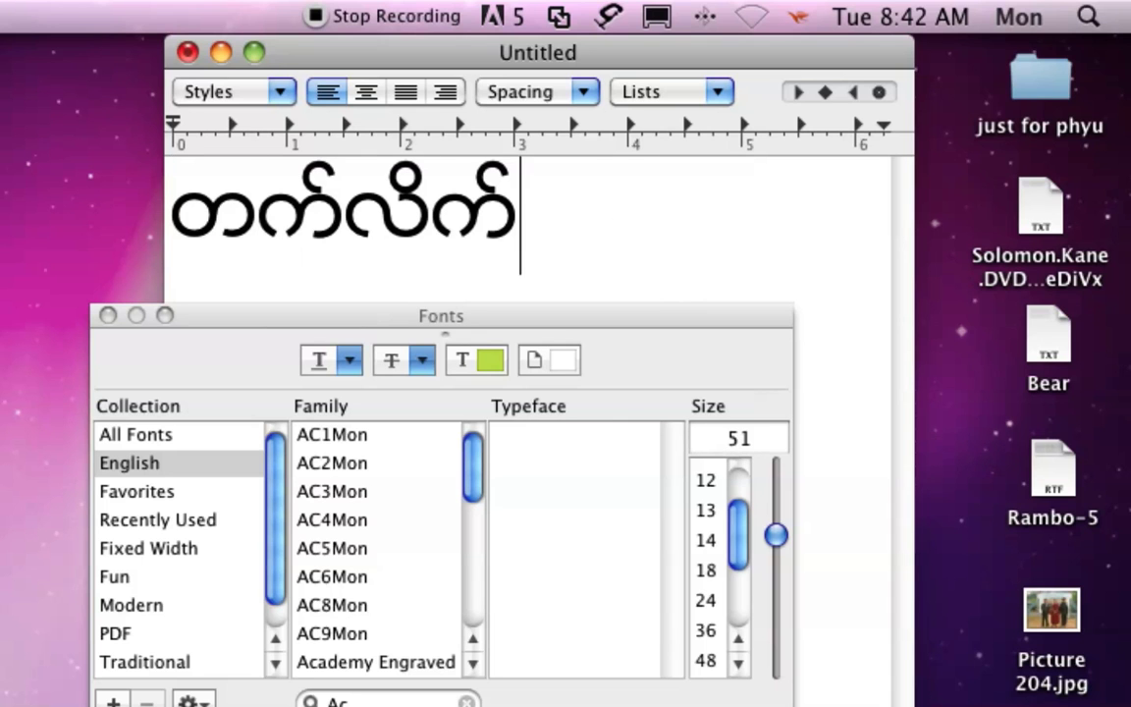
{"action": "type", "text": "မနု်"}
{"action": "key", "text": "super+a"}
{"action": "key", "text": "BackSpace"}
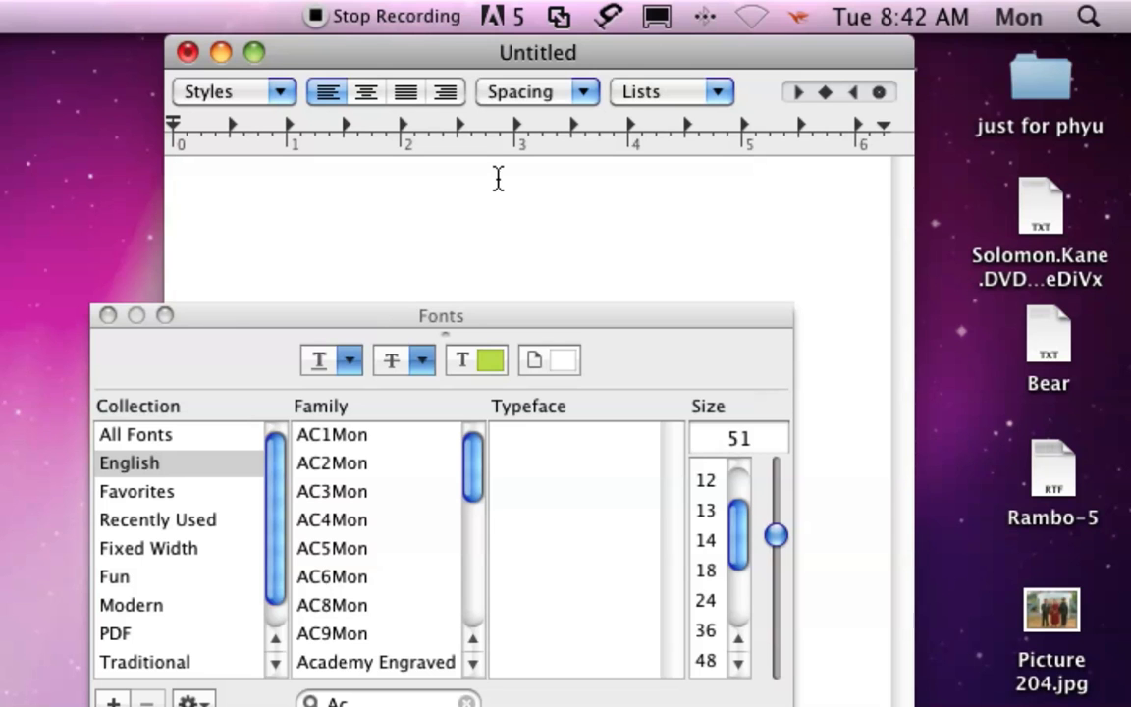
Step: Close the Fonts window and the Untitled document
{"action": "left_click_drag", "start_coordinate": [267, 321], "coordinate": [394, 266]}
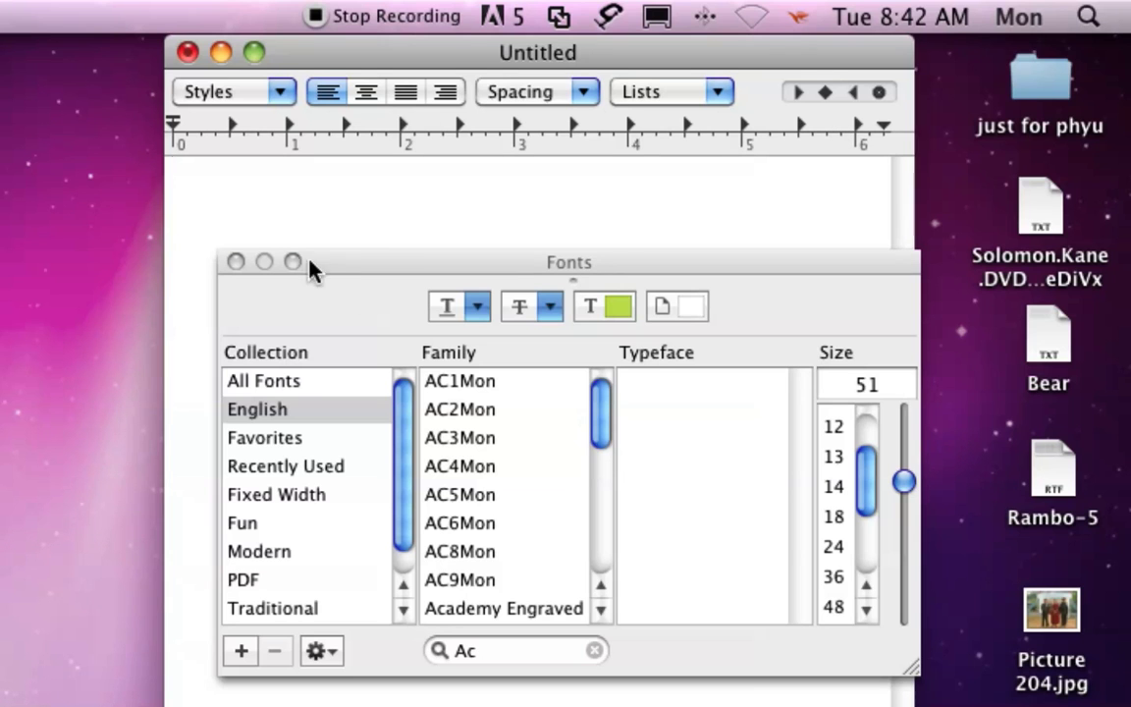
{"action": "left_click", "coordinate": [236, 263]}
{"action": "left_click_drag", "start_coordinate": [344, 56], "coordinate": [454, 74]}
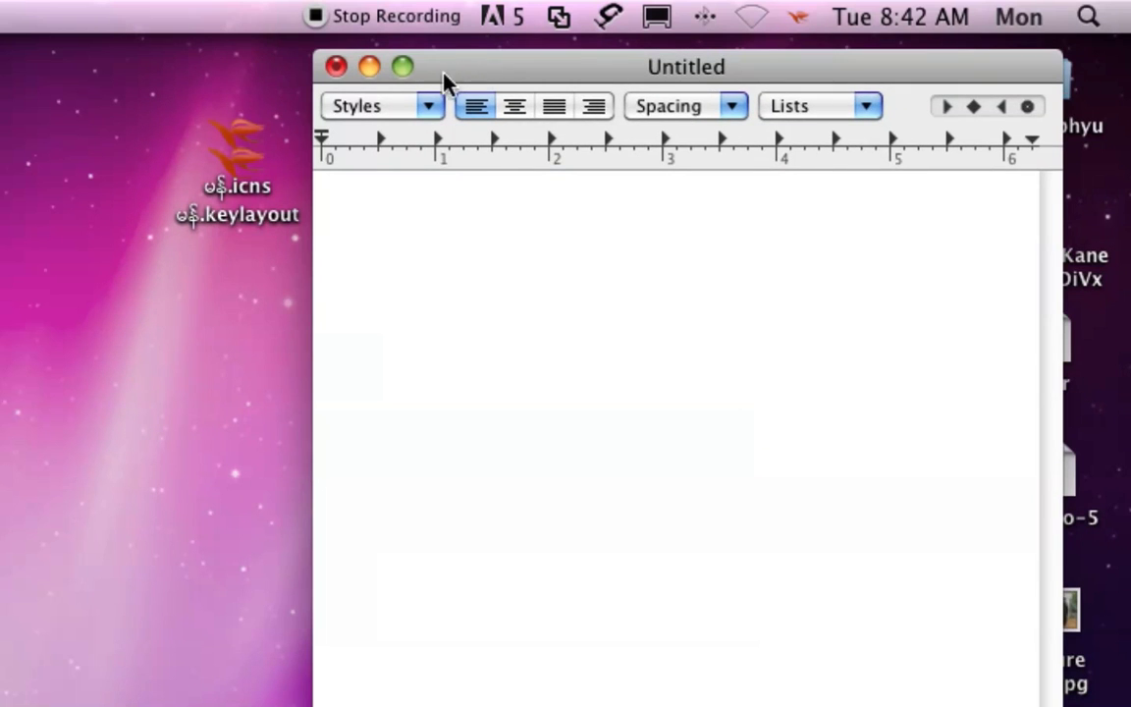
{"action": "key", "text": "super+w"}
{"action": "left_click", "coordinate": [628, 255]}
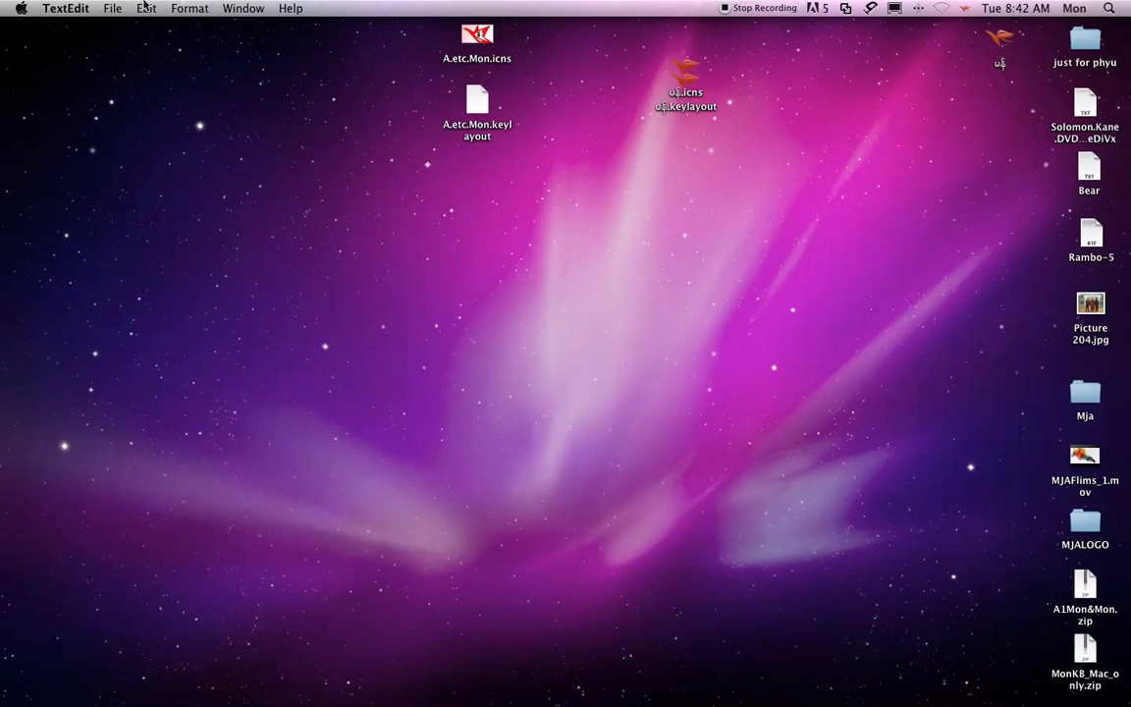
Step: Open System Preferences, move its window over beside the screen edge, and display the Input Sources settings of Language & Text
{"action": "left_click", "coordinate": [21, 8]}
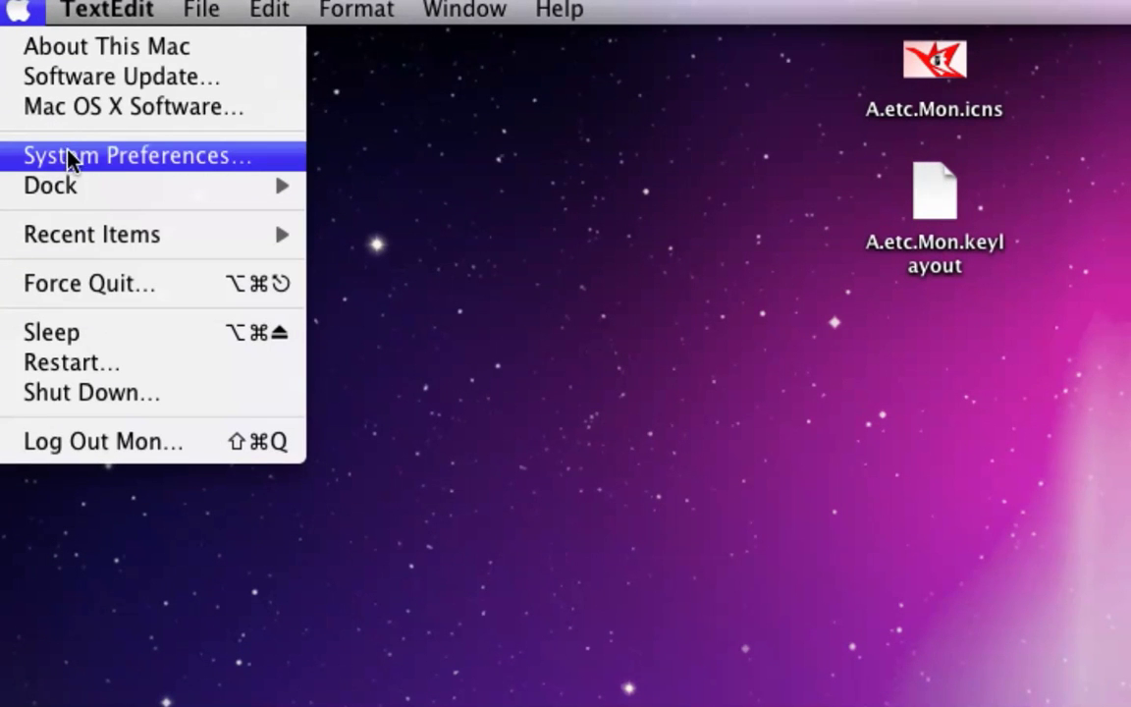
{"action": "left_click", "coordinate": [101, 155]}
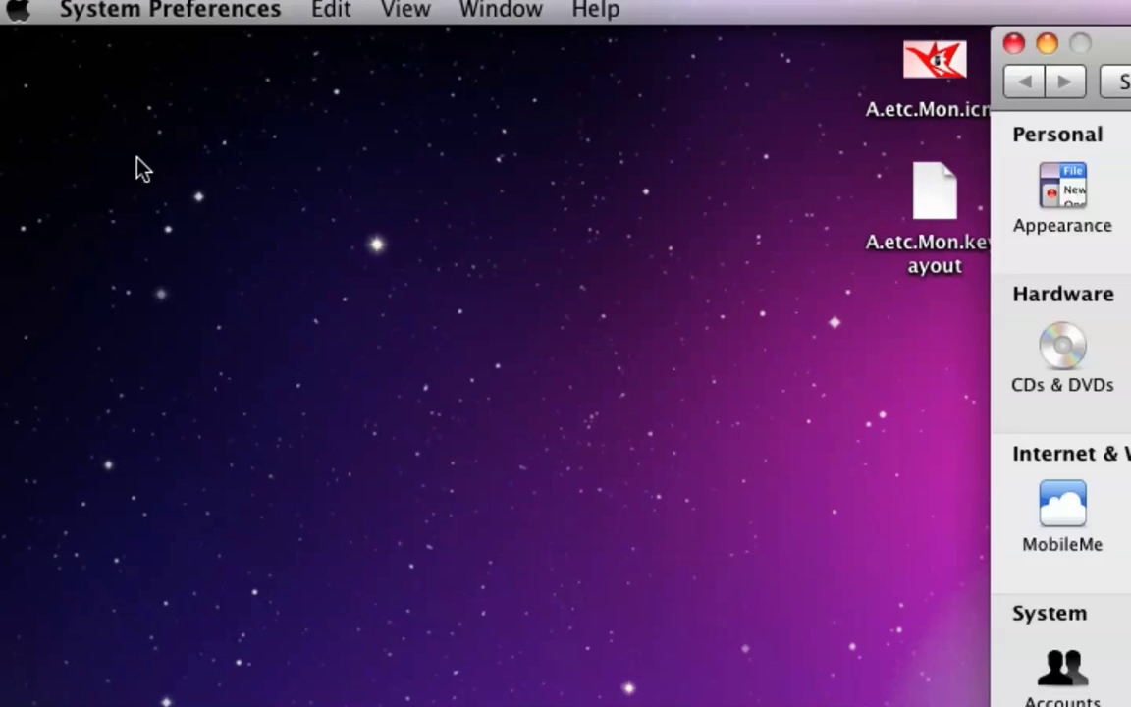
{"action": "left_click_drag", "start_coordinate": [1119, 43], "coordinate": [237, 45]}
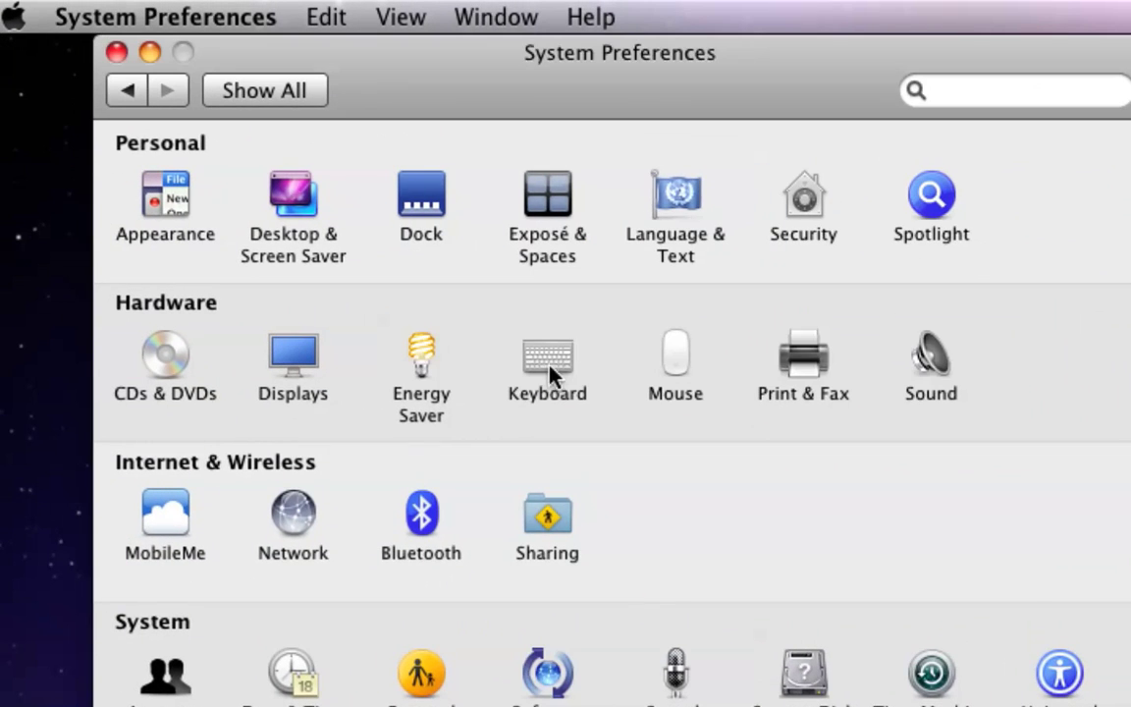
{"action": "left_click", "coordinate": [679, 193]}
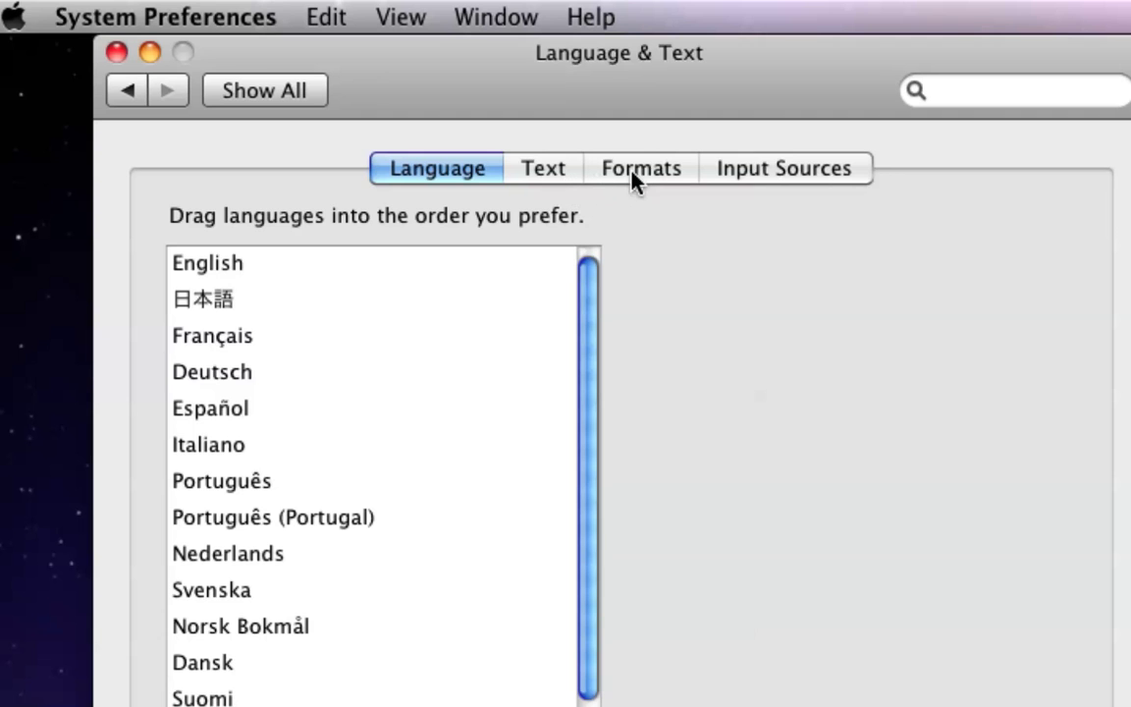
{"action": "left_click", "coordinate": [765, 170]}
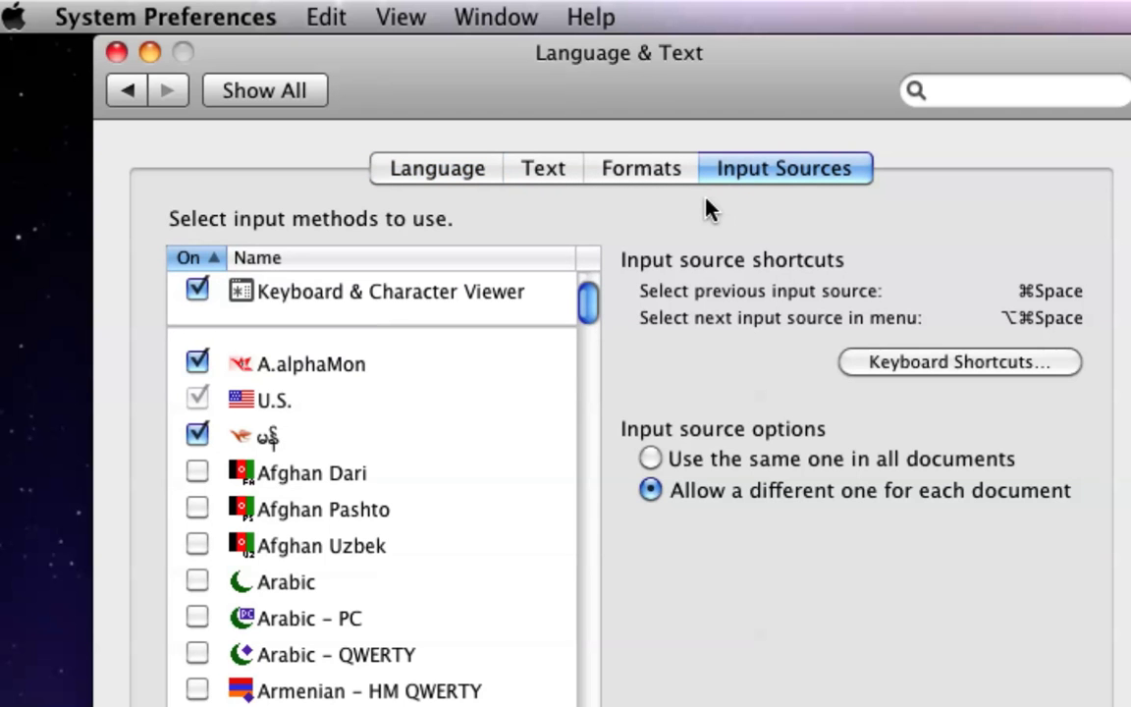
Step: Show the Keyboard & Text Input shortcuts and inspect the key combination for "Select the previous input source" without changing it
{"action": "left_click", "coordinate": [951, 363]}
{"action": "left_click", "coordinate": [302, 387]}
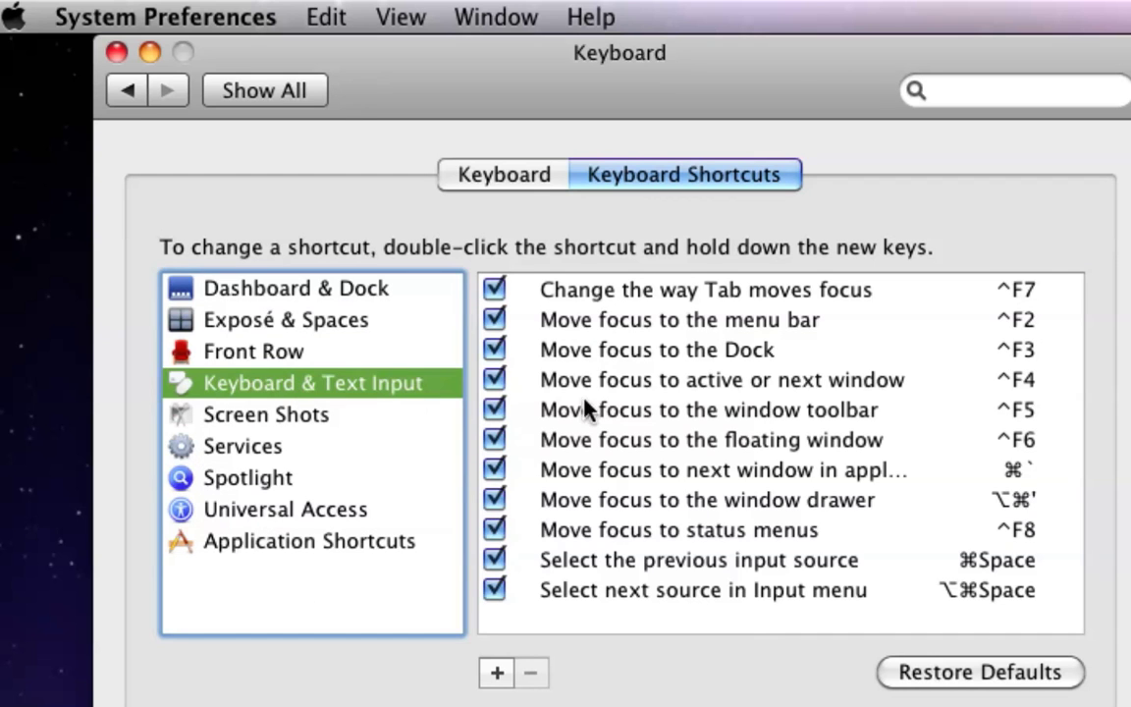
{"action": "left_click", "coordinate": [631, 566]}
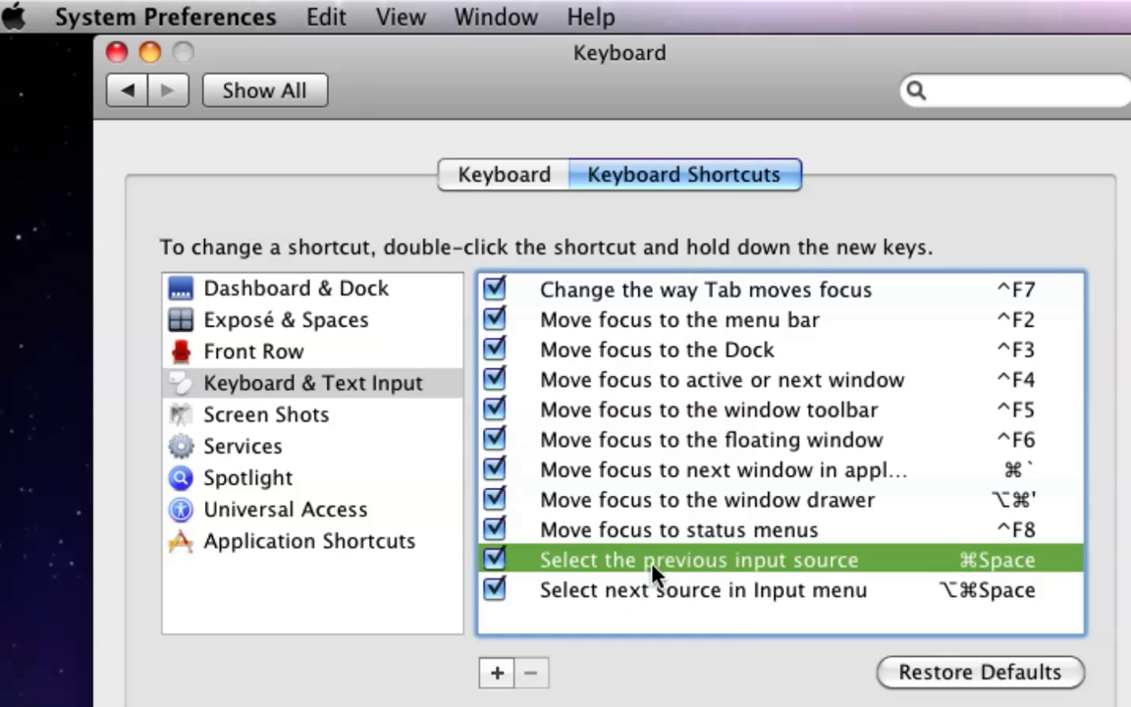
{"action": "double_click", "coordinate": [982, 561]}
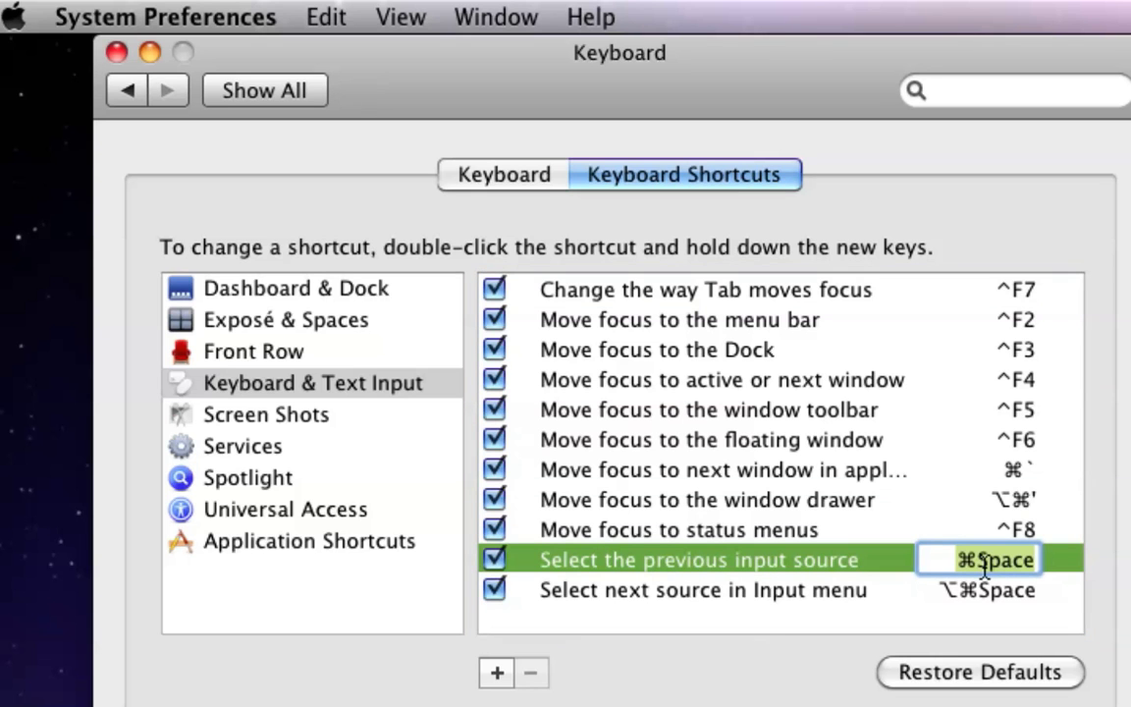
{"action": "key", "text": "Escape"}
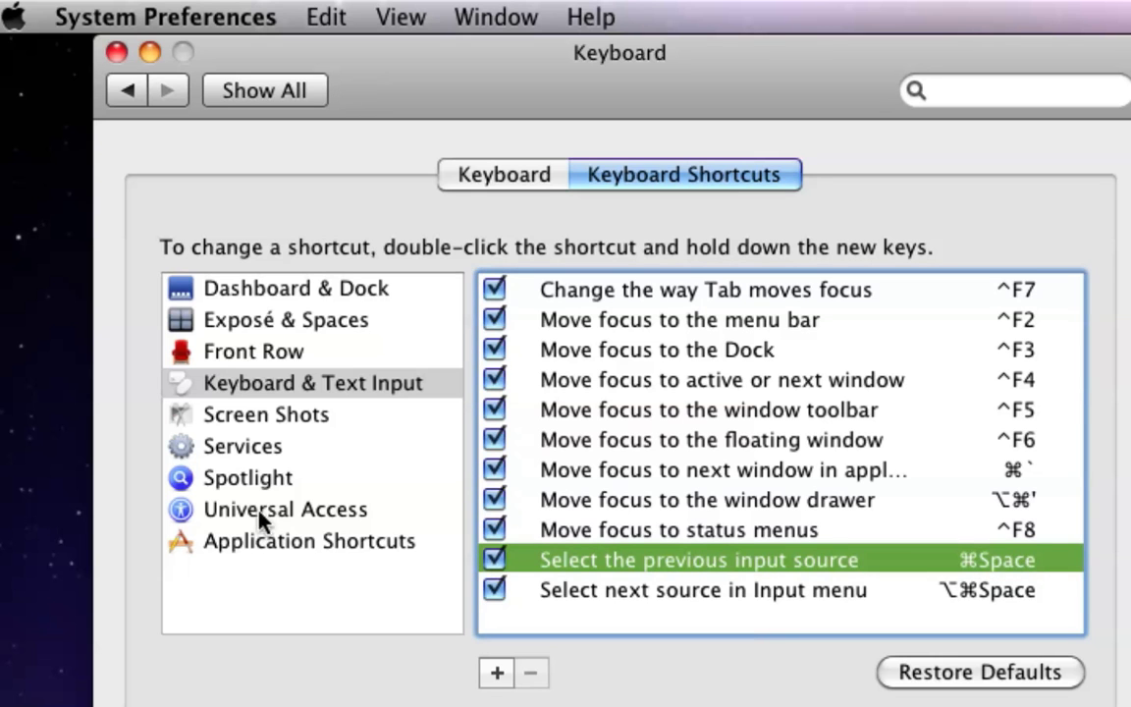
Step: Compare the "Show Spotlight search field" shortcut with the "Select the previous input source" shortcut
{"action": "left_click", "coordinate": [263, 481]}
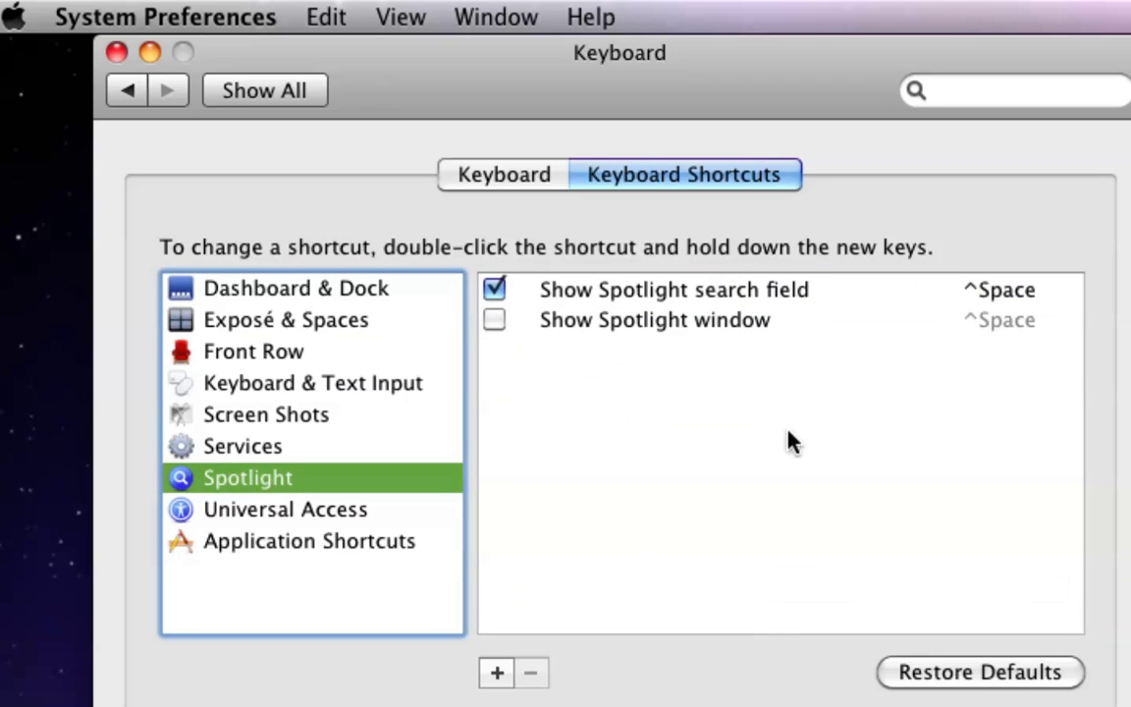
{"action": "left_click", "coordinate": [992, 290]}
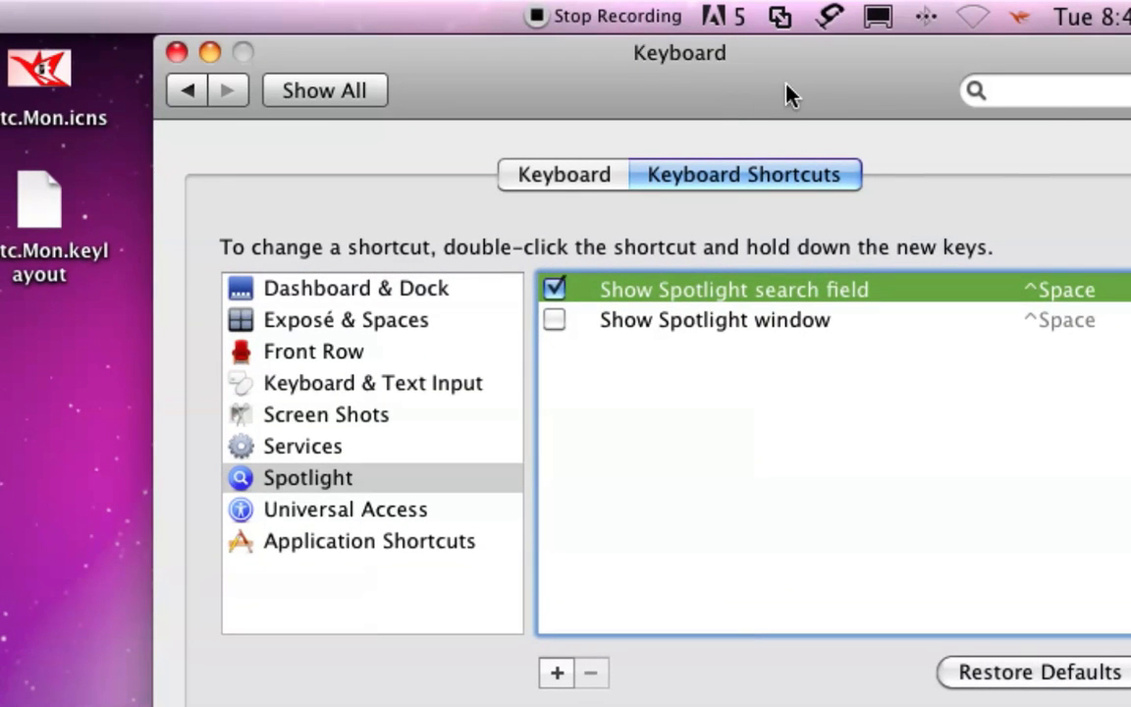
{"action": "left_click", "coordinate": [320, 386]}
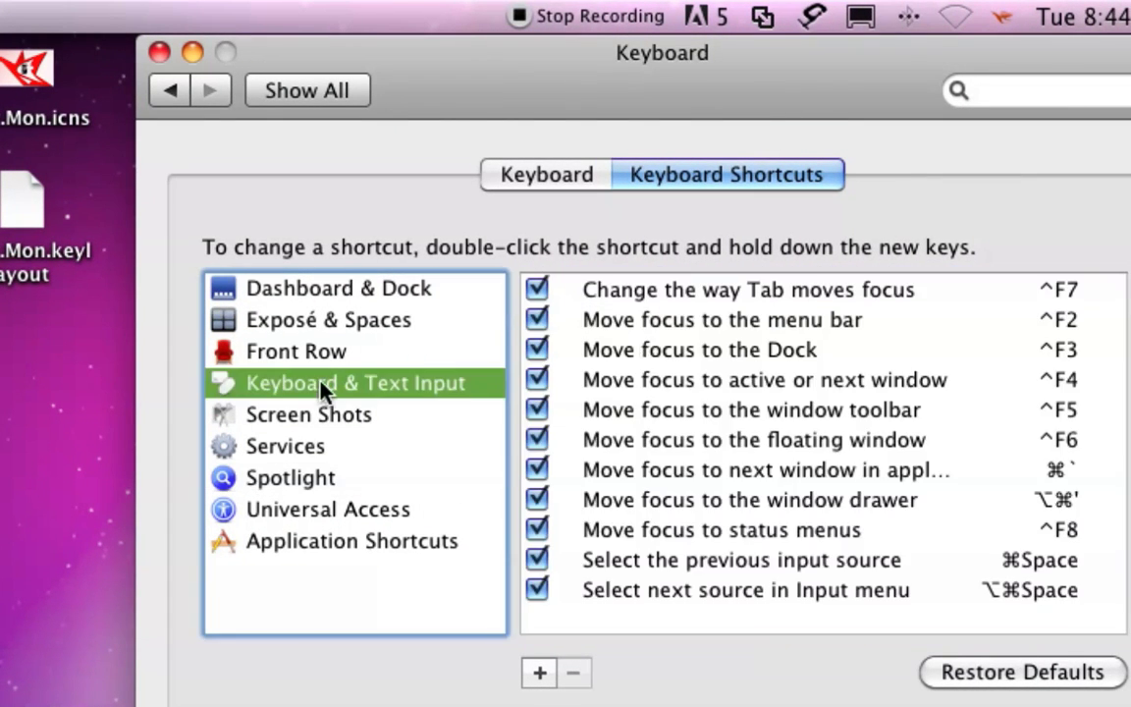
{"action": "left_click", "coordinate": [1039, 559]}
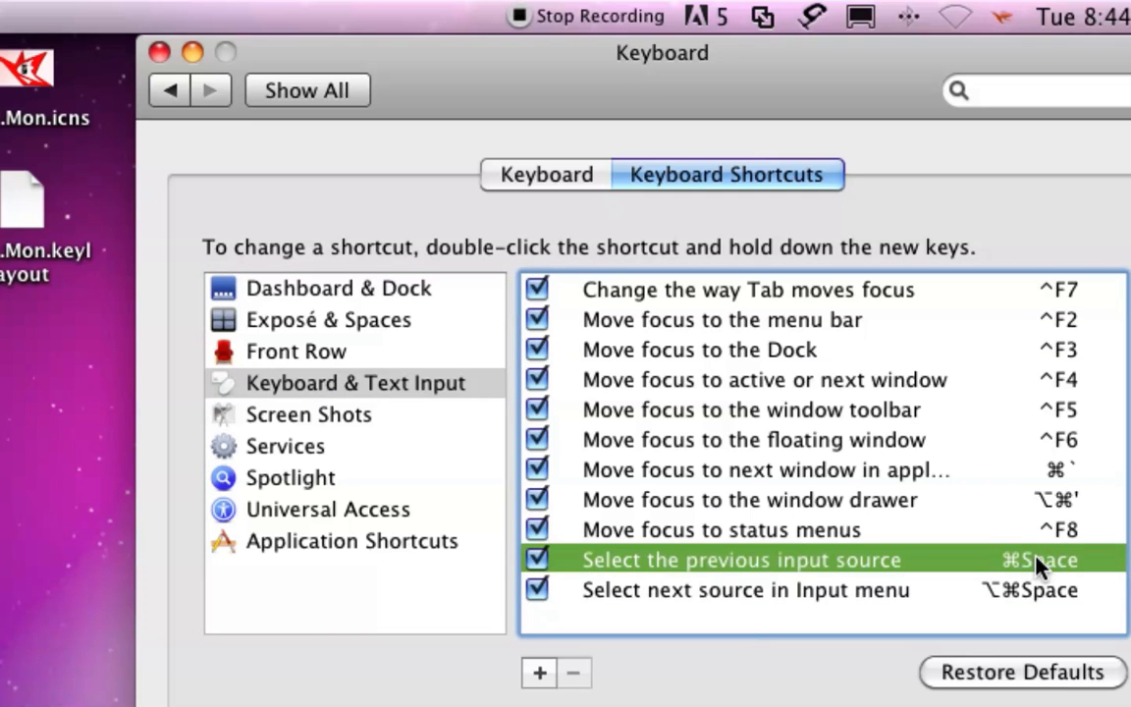
Step: Test the input source shortcut by cycling repeatedly through မန်, A.alphaMon and U.S., stopping on မန်
{"action": "key", "text": "super+space"}
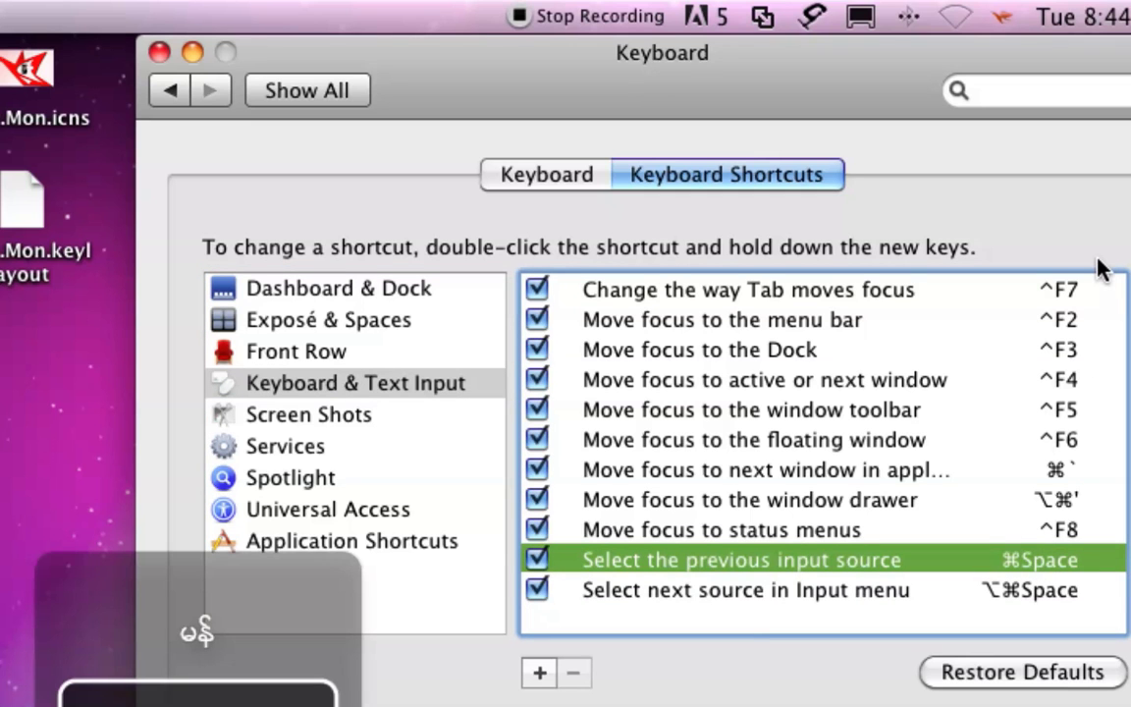
{"action": "key", "text": "super+space"}
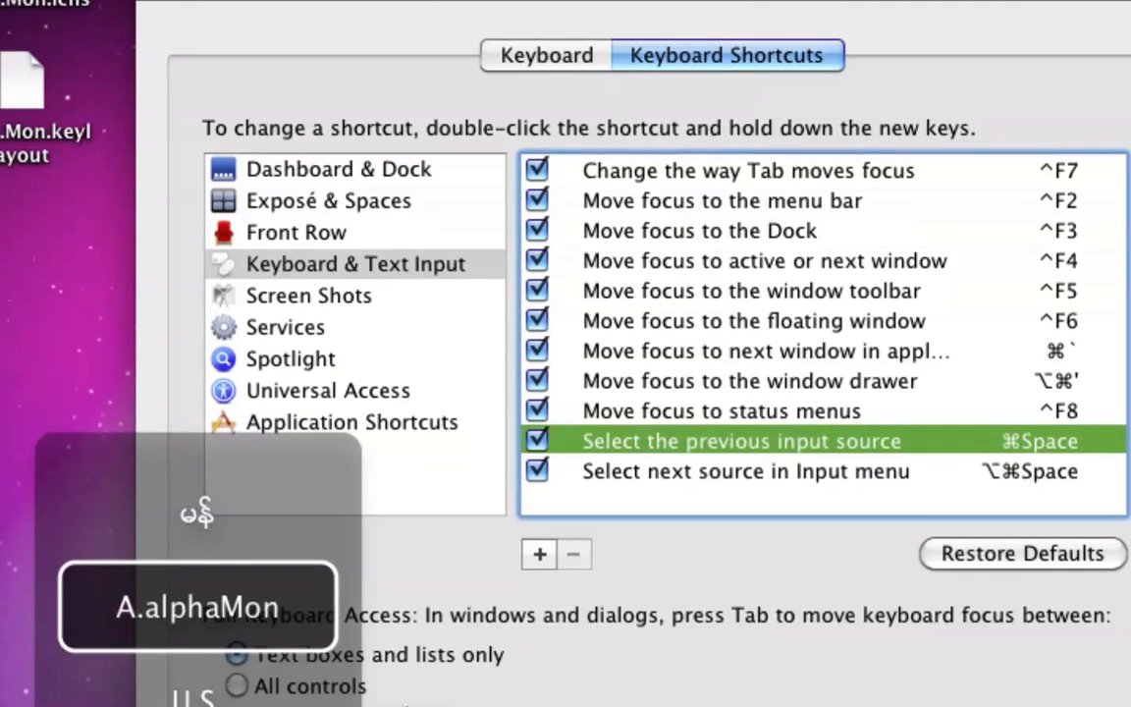
{"action": "key", "text": "super+space"}
{"action": "key", "text": "super+space"}
{"action": "key", "text": "super+space"}
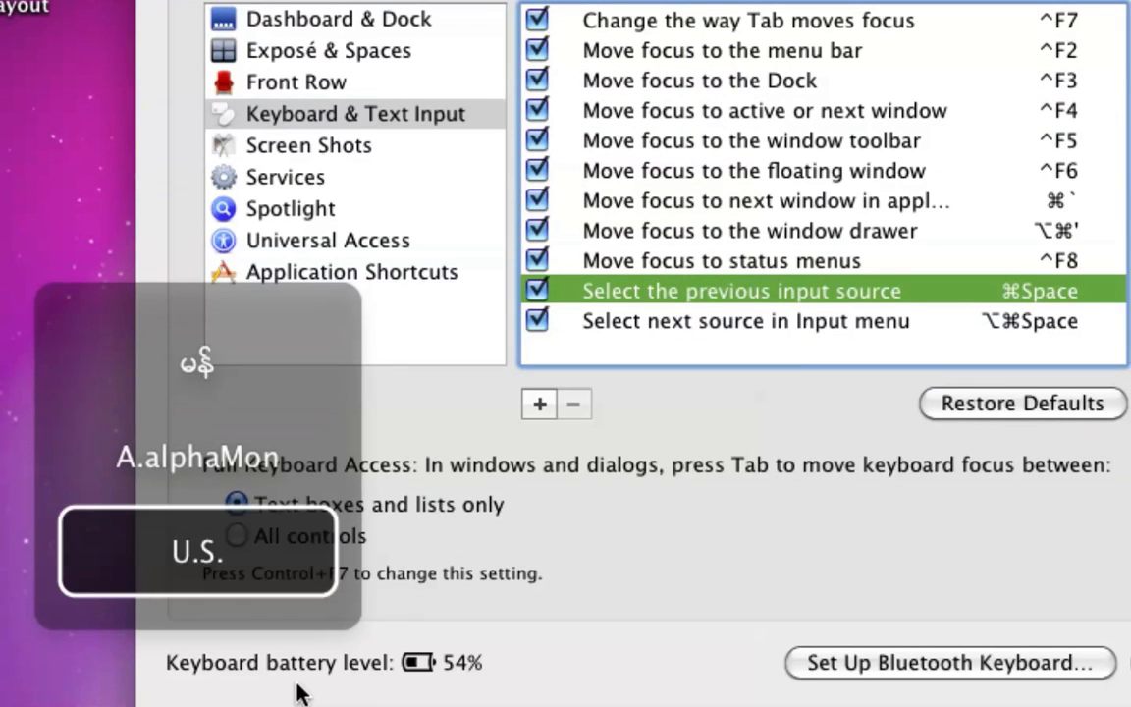
{"action": "key", "text": "super+space"}
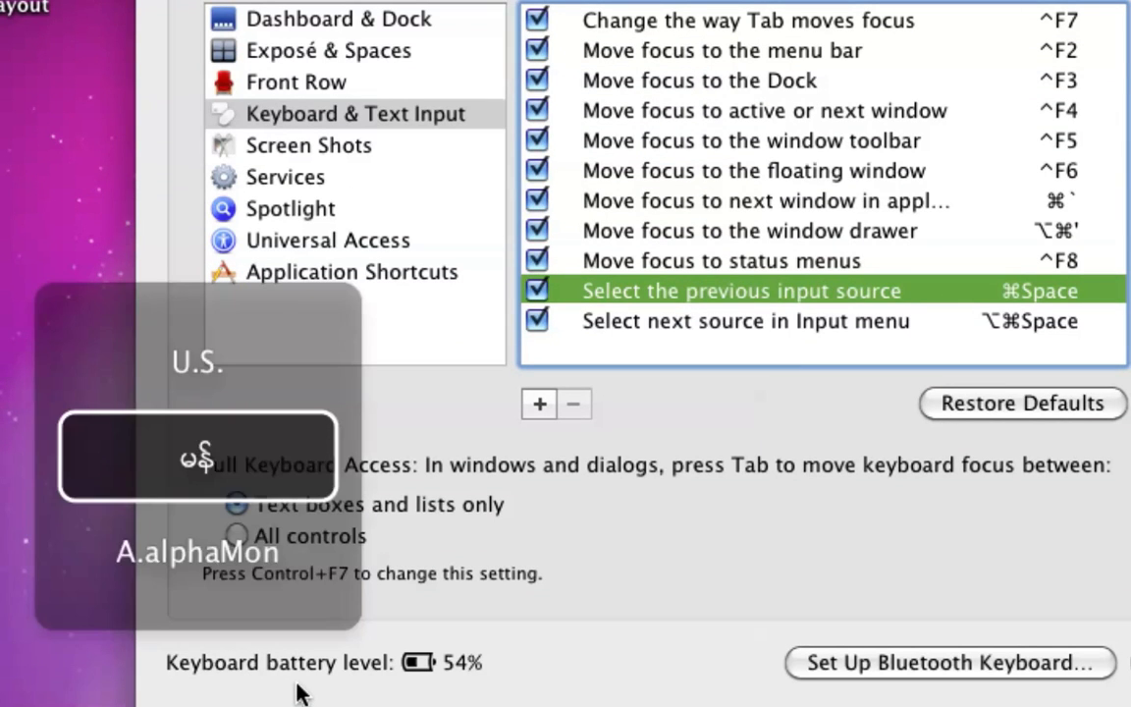
Step: Cycle through the input sources again with the previous input source shortcut and display the Spotlight keyboard shortcuts
{"action": "key", "text": "super+space"}
{"action": "key", "text": "super+space"}
{"action": "key", "text": "super+space"}
{"action": "key", "text": "super+space"}
{"action": "key", "text": "super+space"}
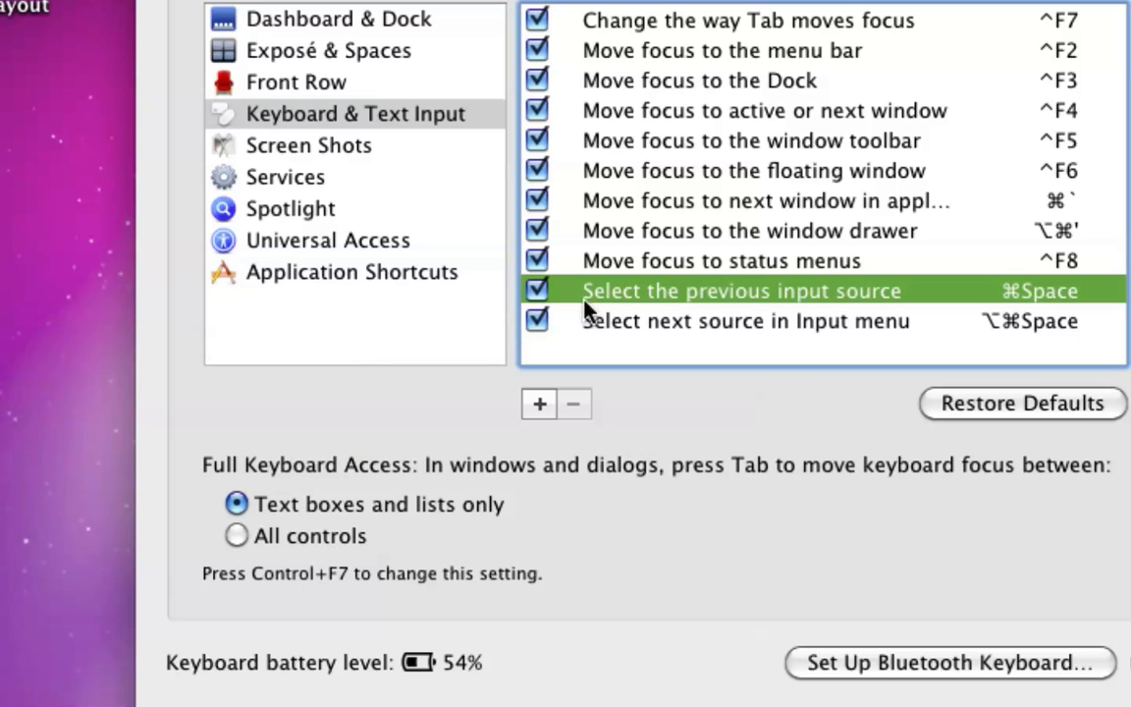
{"action": "left_click", "coordinate": [270, 214]}
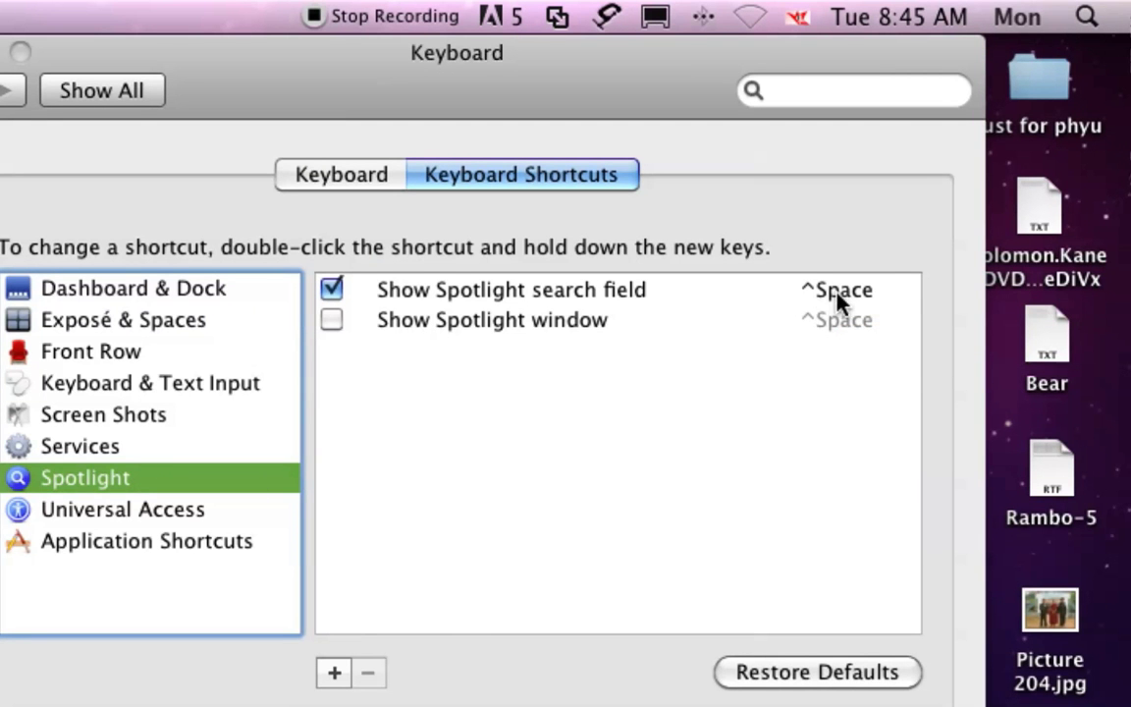
Step: Open the Mouse preferences through a Spotlight search for "mouse" and quit System Preferences
{"action": "left_click", "coordinate": [1090, 18]}
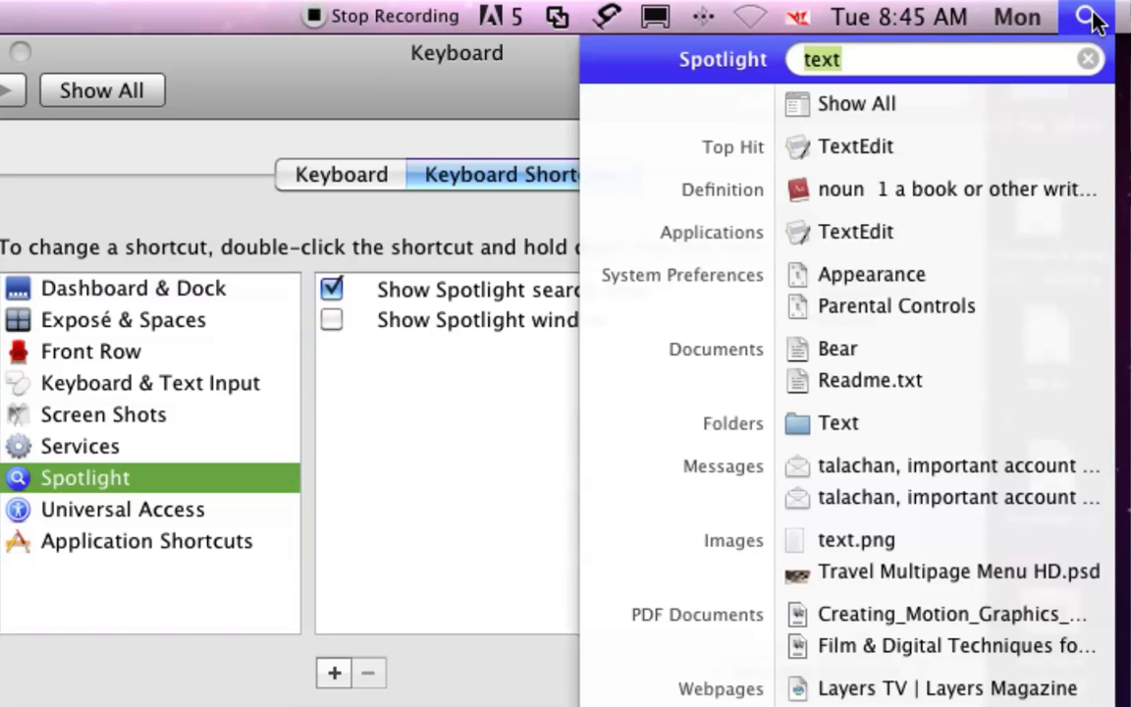
{"action": "left_click", "coordinate": [1089, 18]}
{"action": "left_click", "coordinate": [1091, 19]}
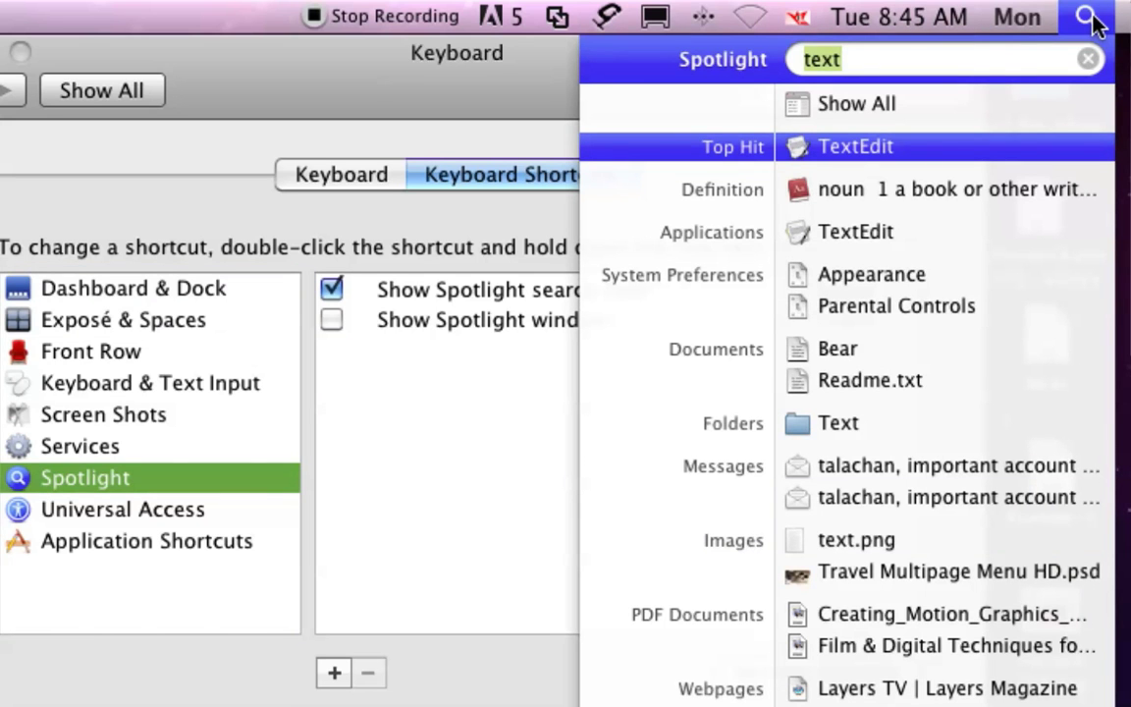
{"action": "type", "text": "moouse"}
{"action": "key", "text": "BackSpace"}
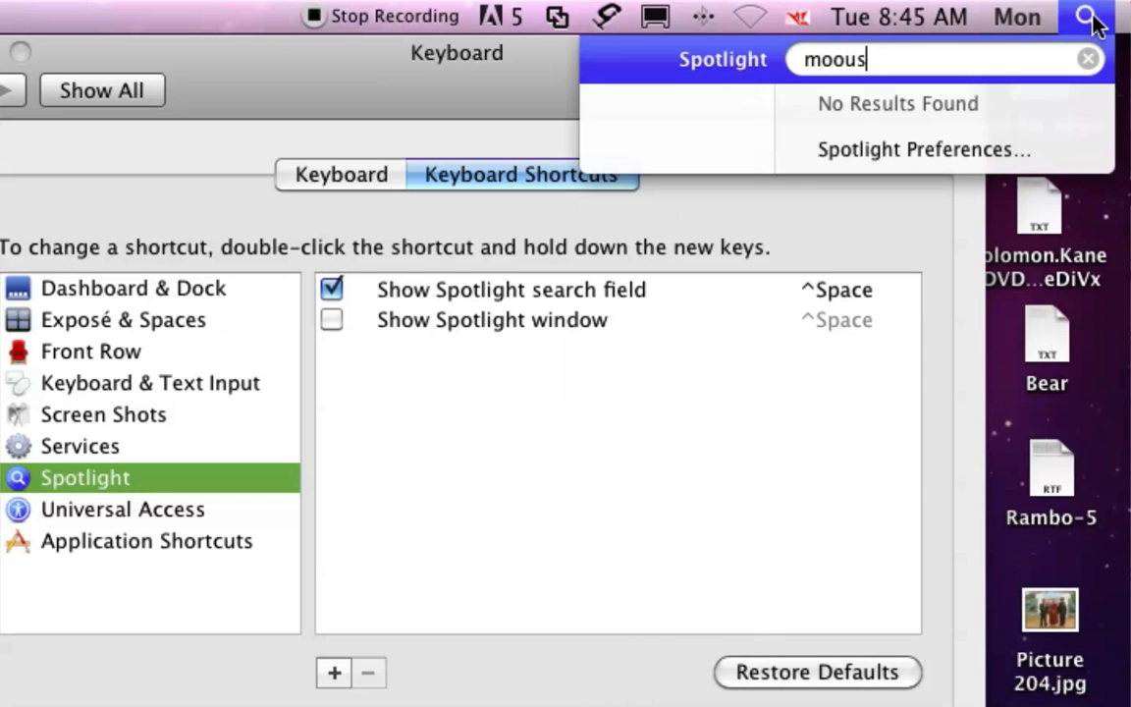
{"action": "key", "text": "BackSpace"}
{"action": "key", "text": "BackSpace"}
{"action": "key", "text": "BackSpace"}
{"action": "type", "text": "use"}
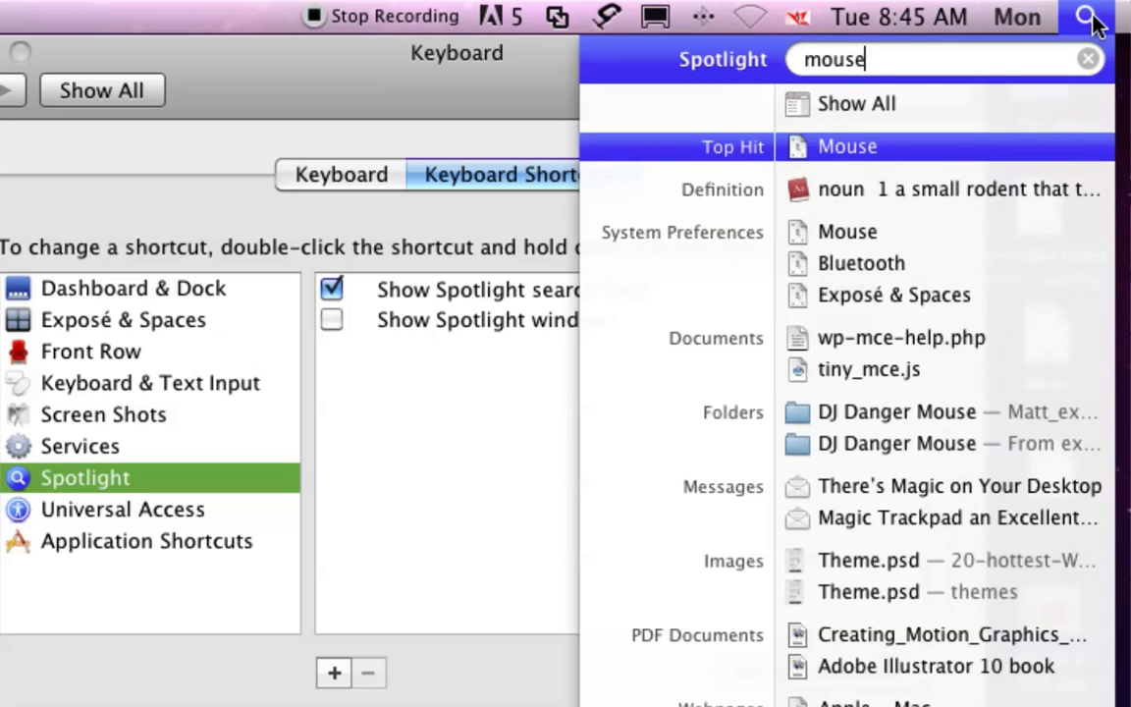
{"action": "key", "text": "Return"}
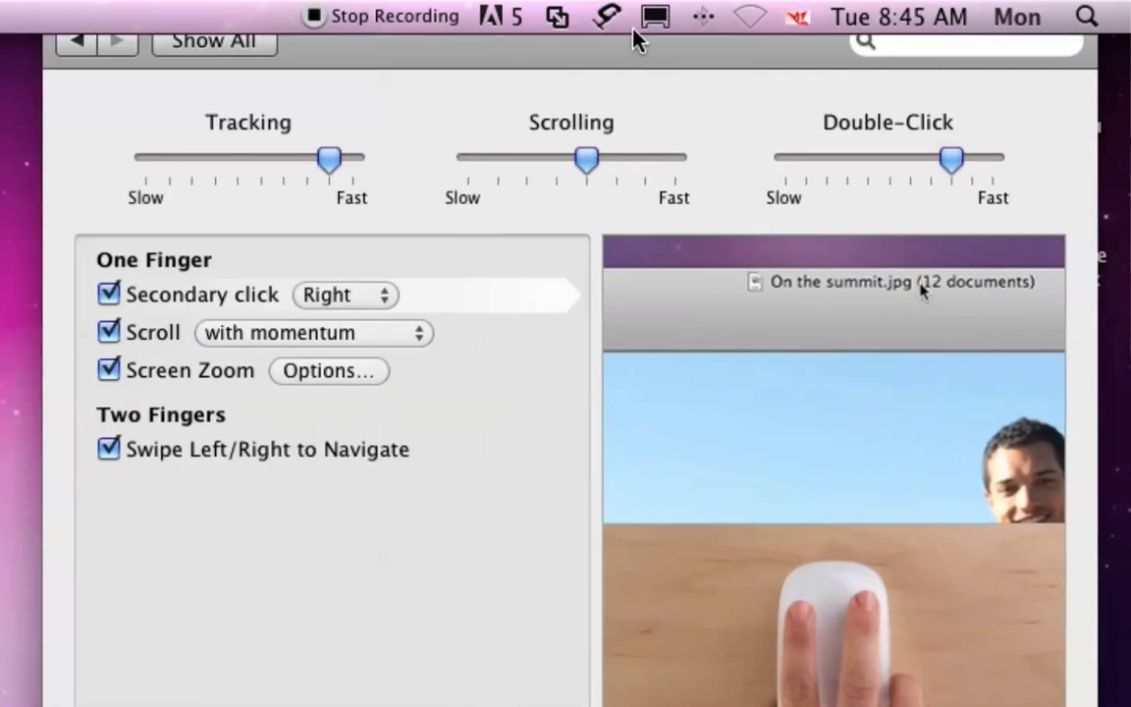
{"action": "key", "text": "super+q"}
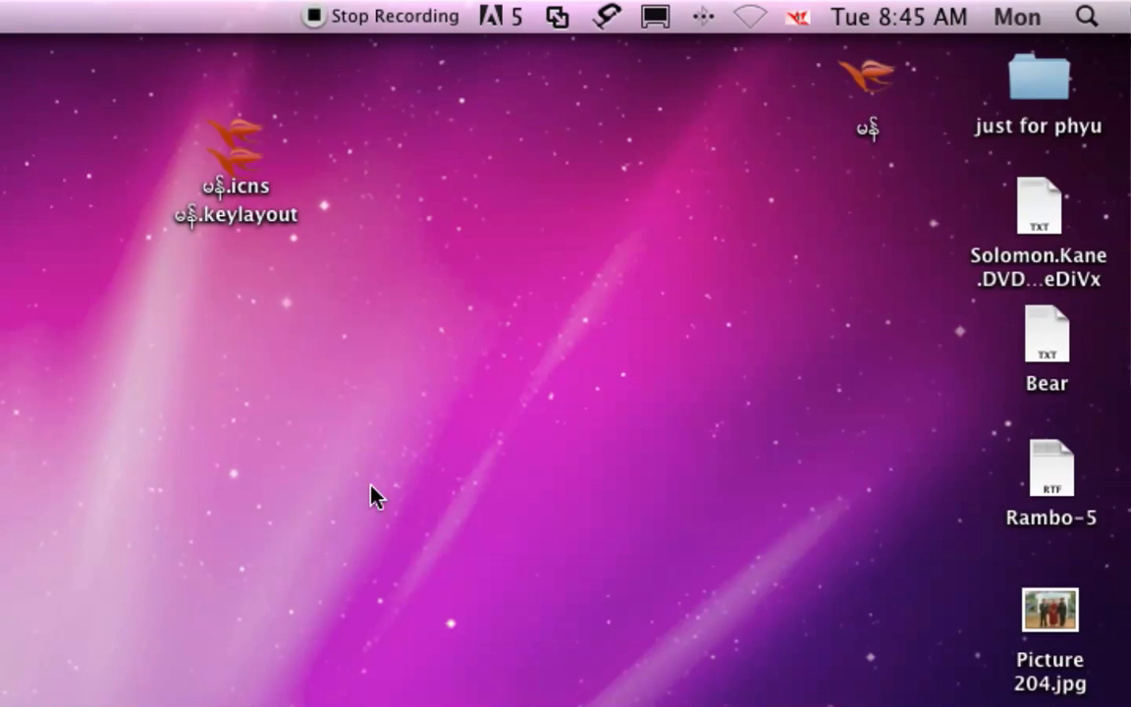
Step: Switch the input source, bring up the Spotlight search field and clear its previous search term
{"action": "key", "text": "super+space"}
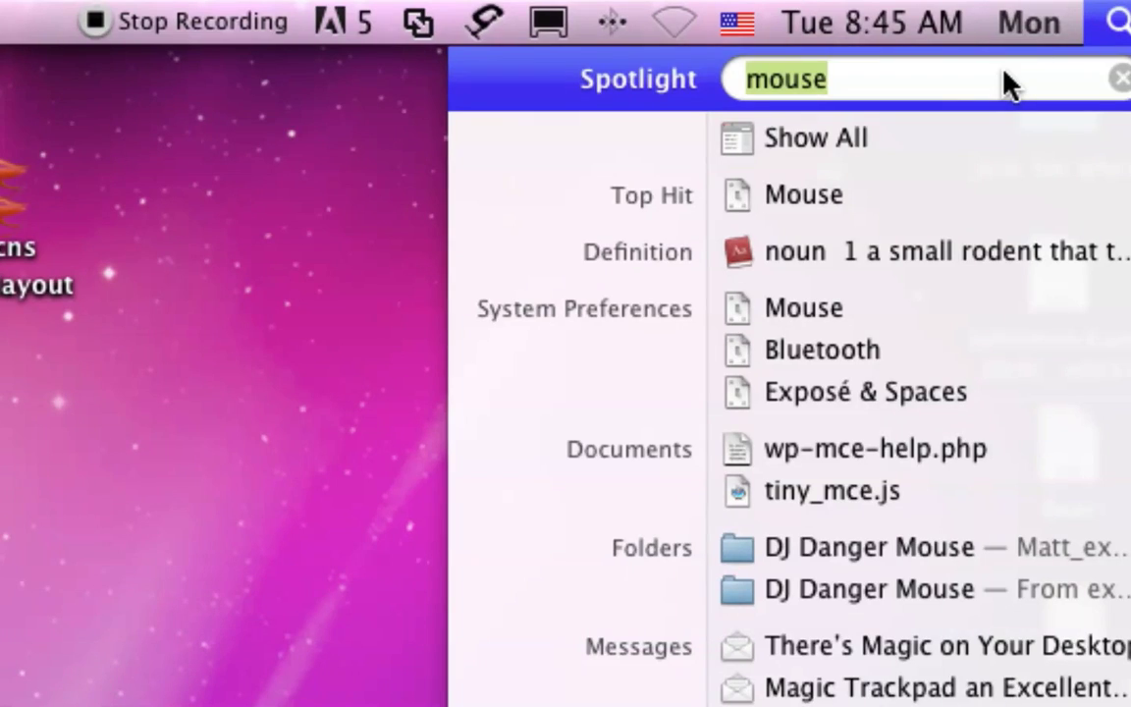
{"action": "key", "text": "ctrl+space"}
{"action": "type", "text": "t"}
{"action": "key", "text": "BackSpace"}
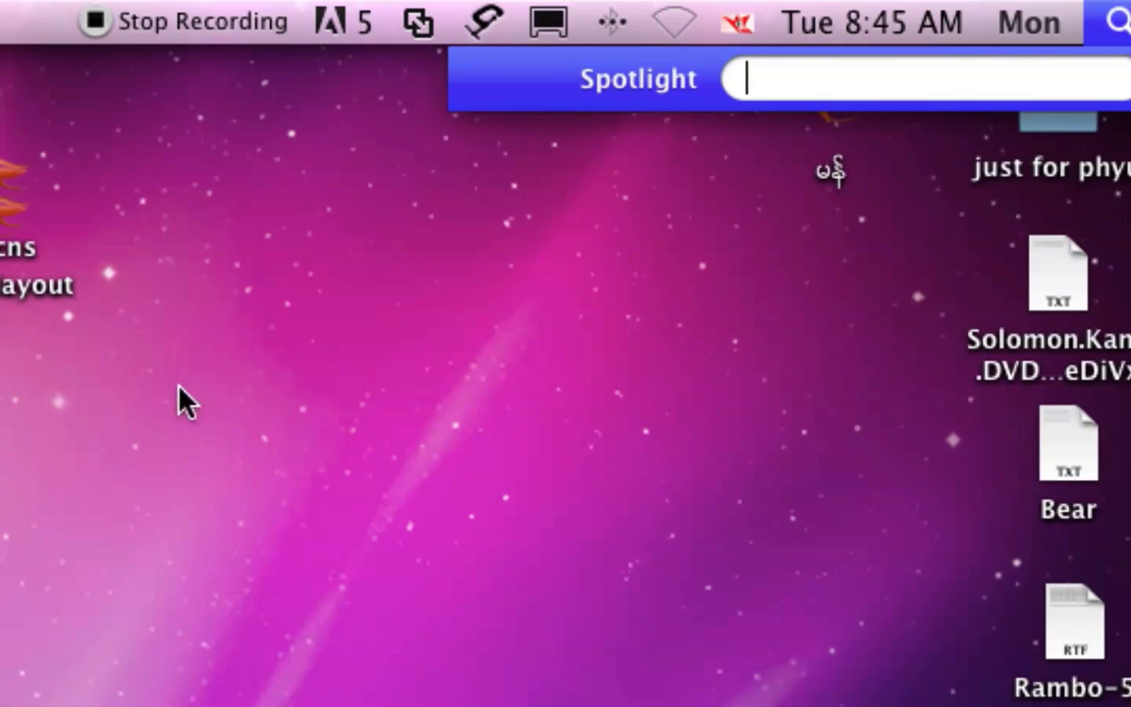
{"action": "key", "text": "ctrl+space"}
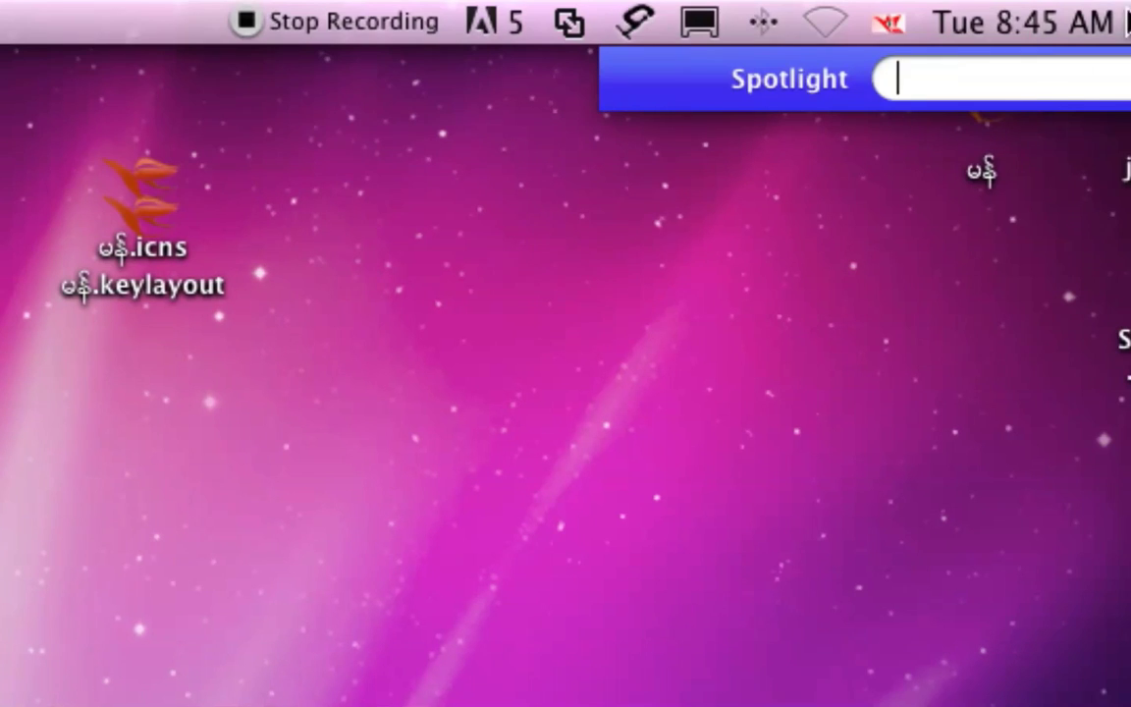
Step: Search Spotlight for the Mon title "တင်ဂုဏ်ရအဴ" and open and play the matching movie
{"action": "type", "text": "တင်ဂု"}
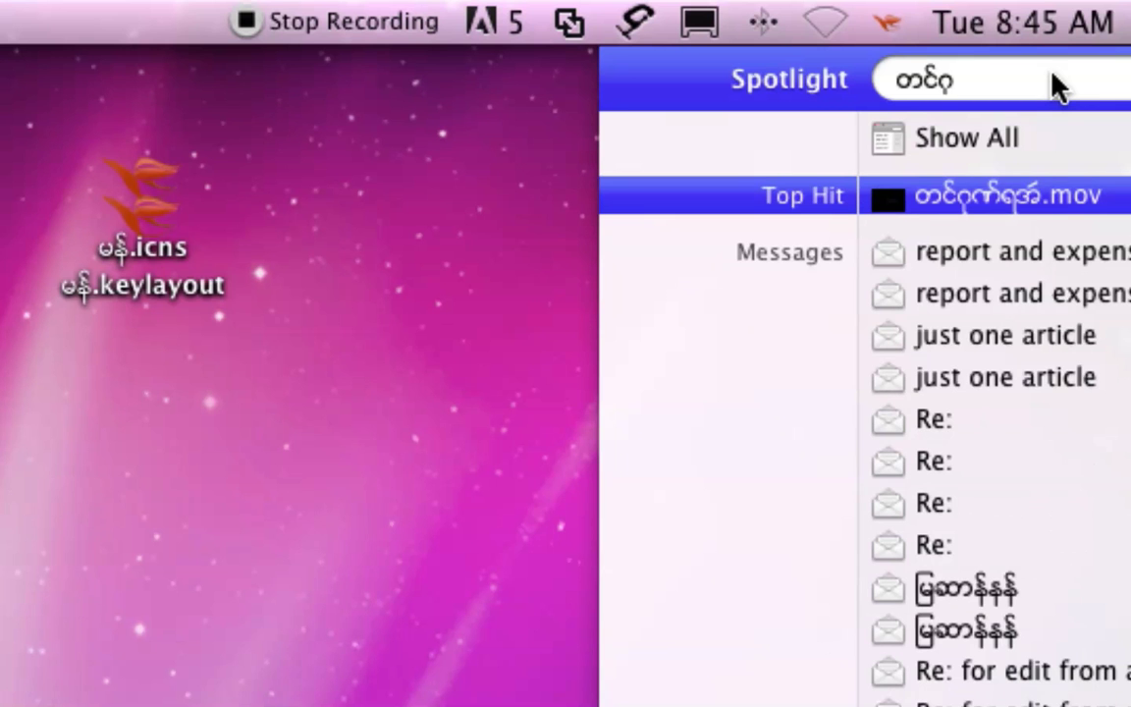
{"action": "type", "text": "ဏ်ရေး"}
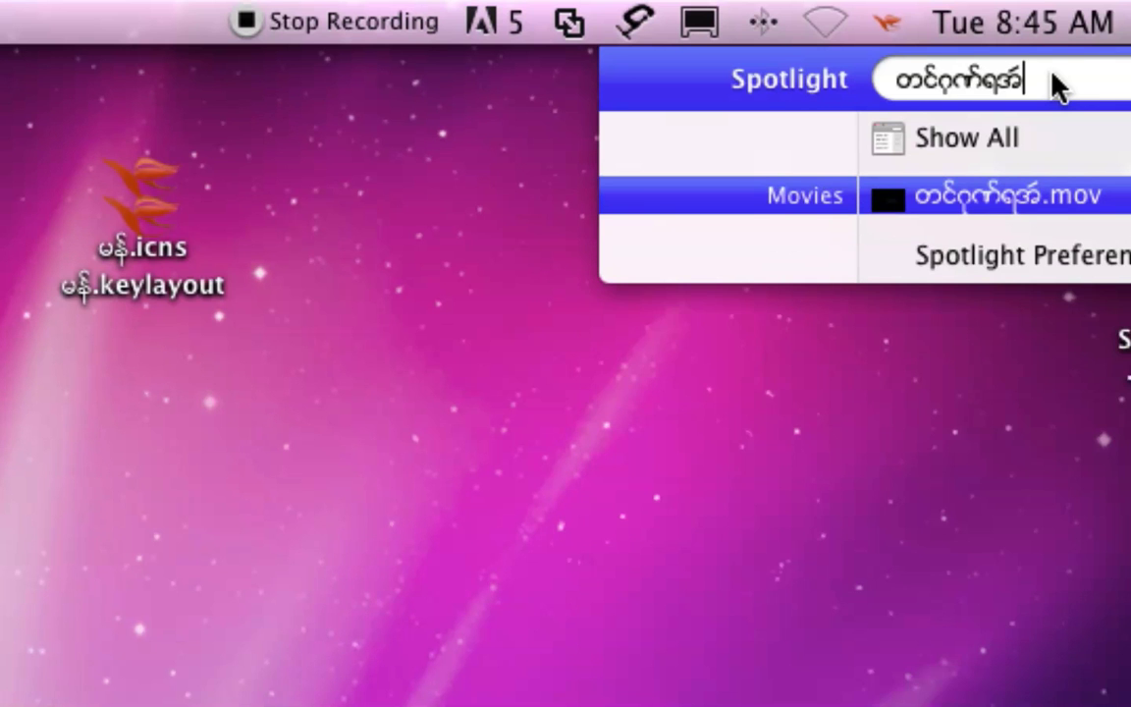
{"action": "key", "text": "Escape"}
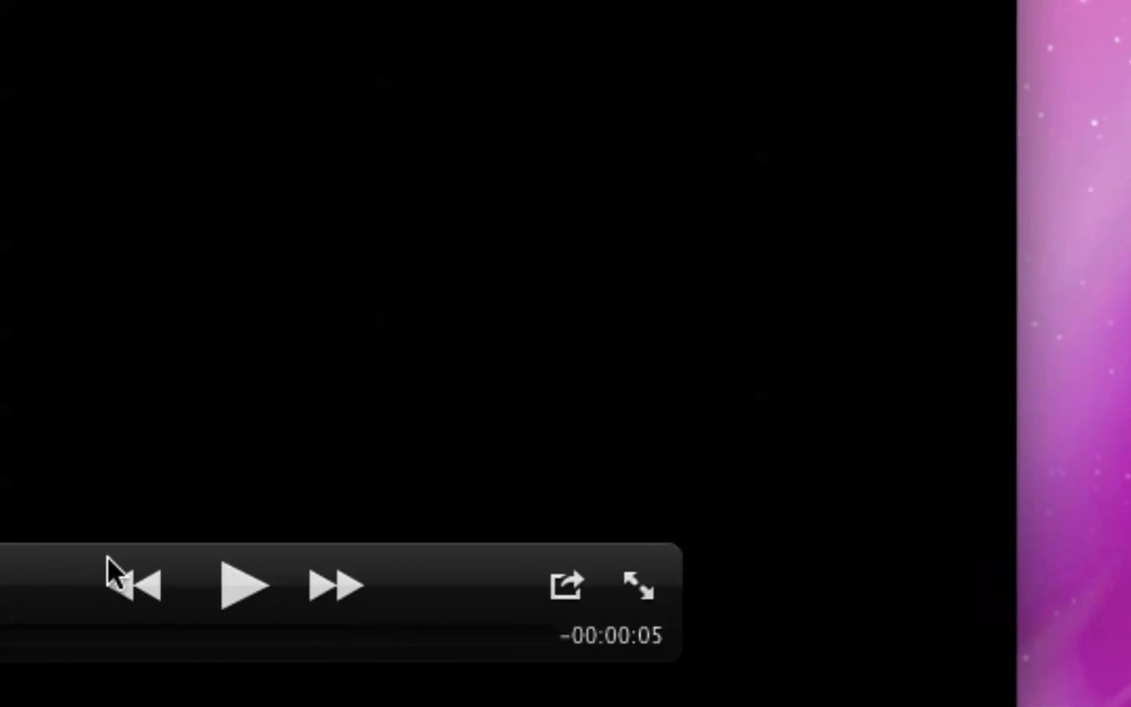
{"action": "left_click", "coordinate": [242, 592]}
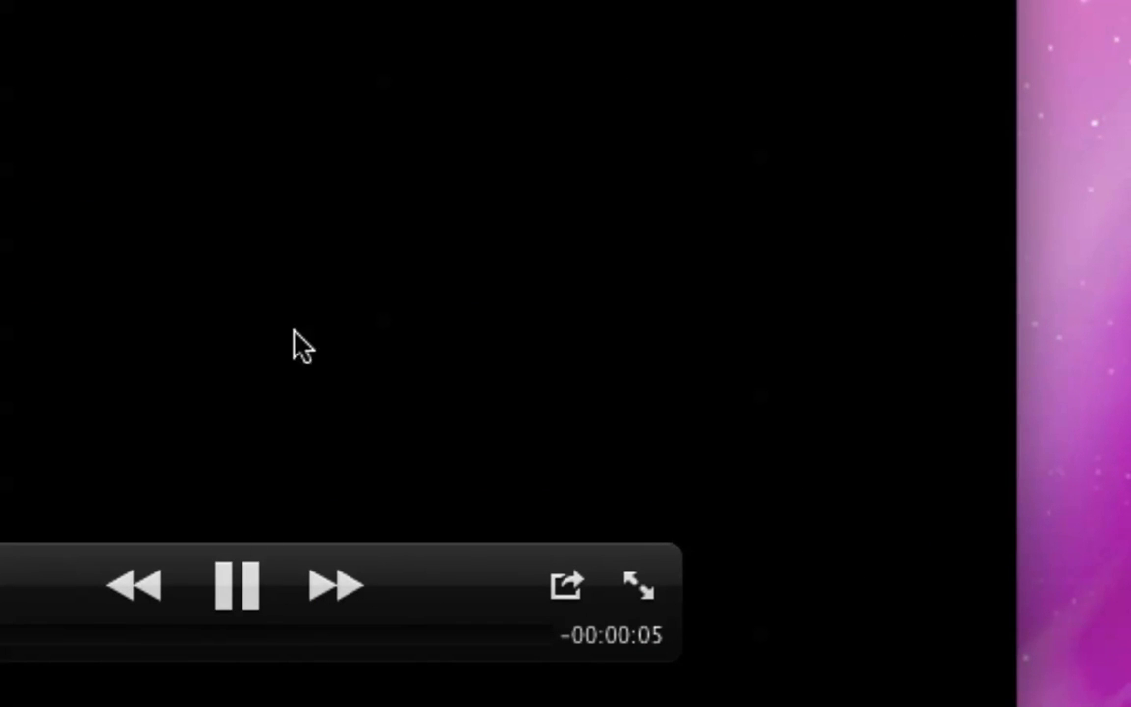
{"action": "left_click", "coordinate": [232, 587]}
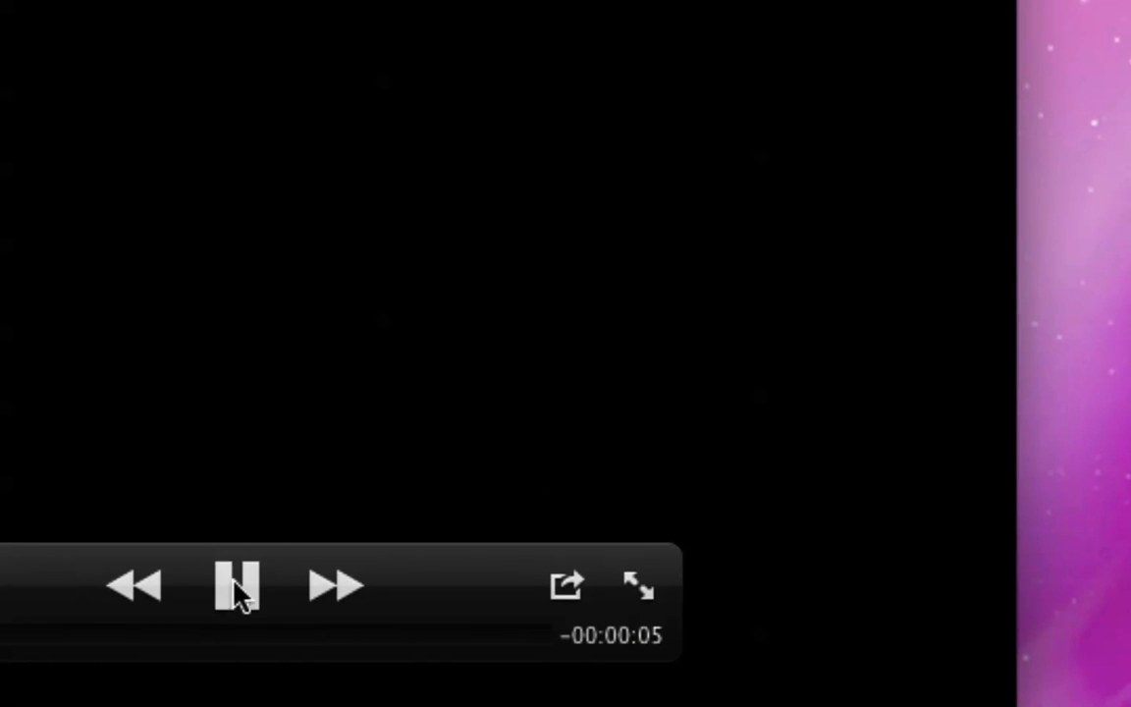